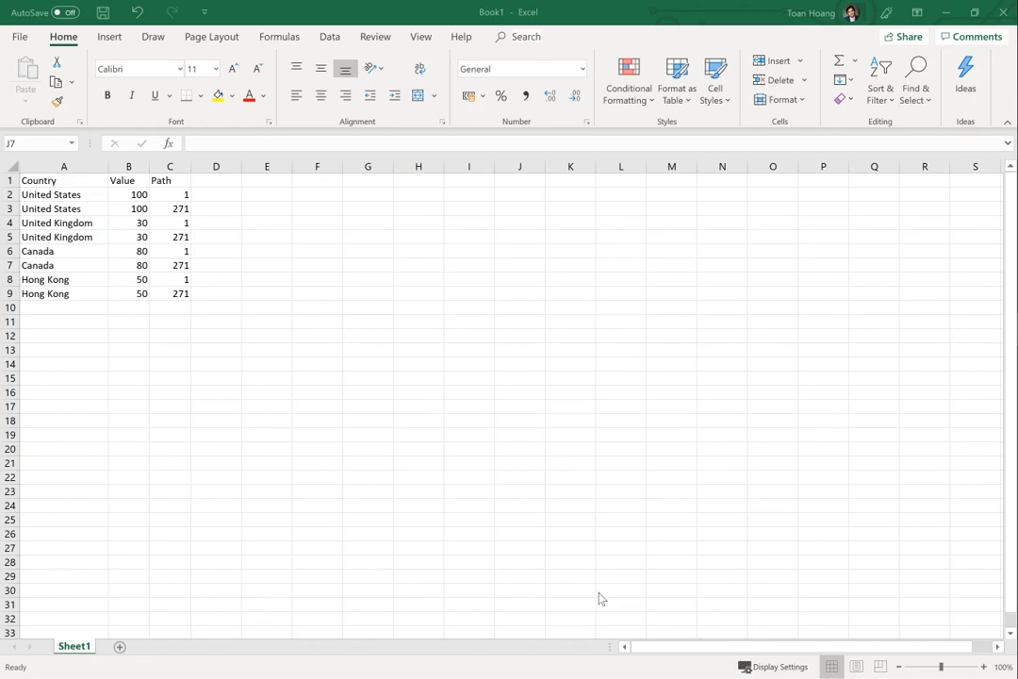
Copy the country data in A1:C9, switch to Tableau and paste it as a data source, clearing the automatically built view.
{"action": "left_click", "coordinate": [180, 291]}
{"action": "left_click_drag", "start_coordinate": [180, 291], "coordinate": [28, 180]}
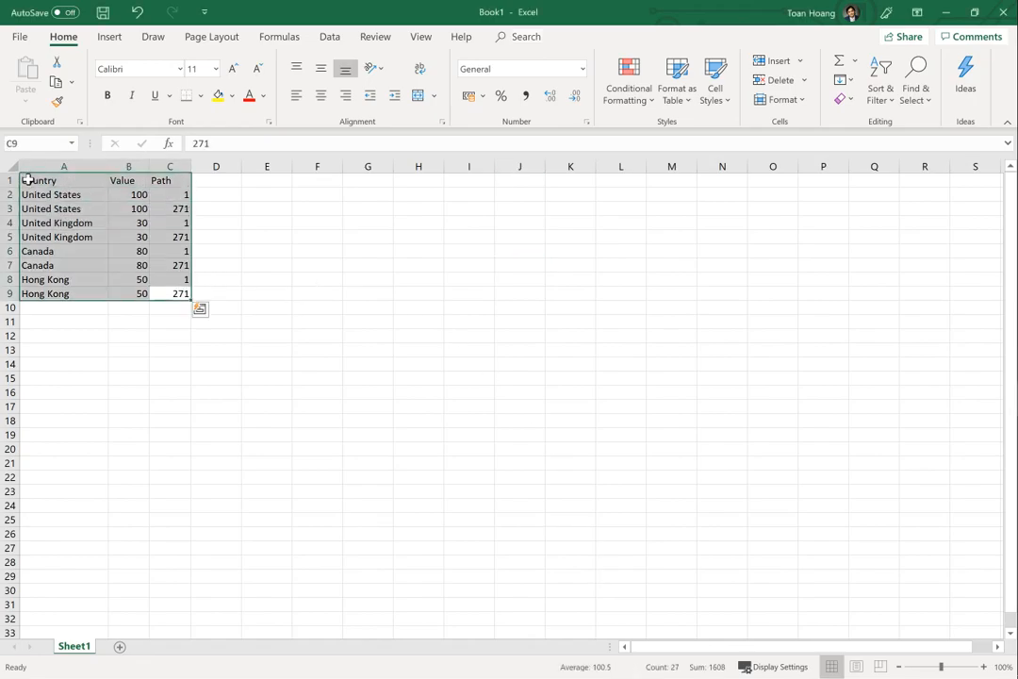
{"action": "key", "text": "ctrl+c"}
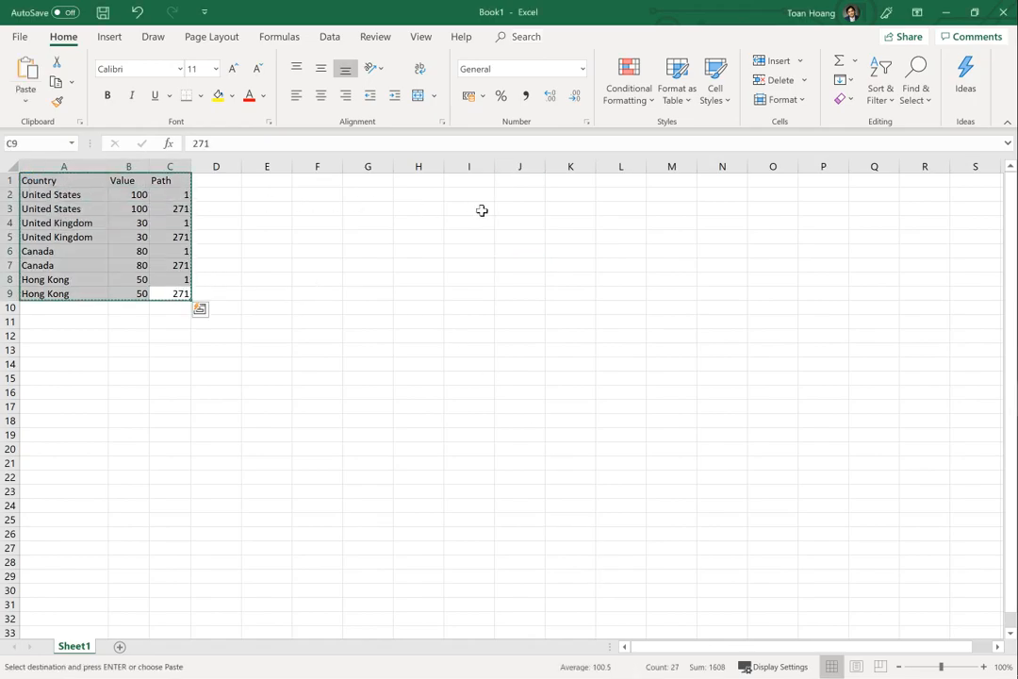
{"action": "left_click", "coordinate": [946, 13]}
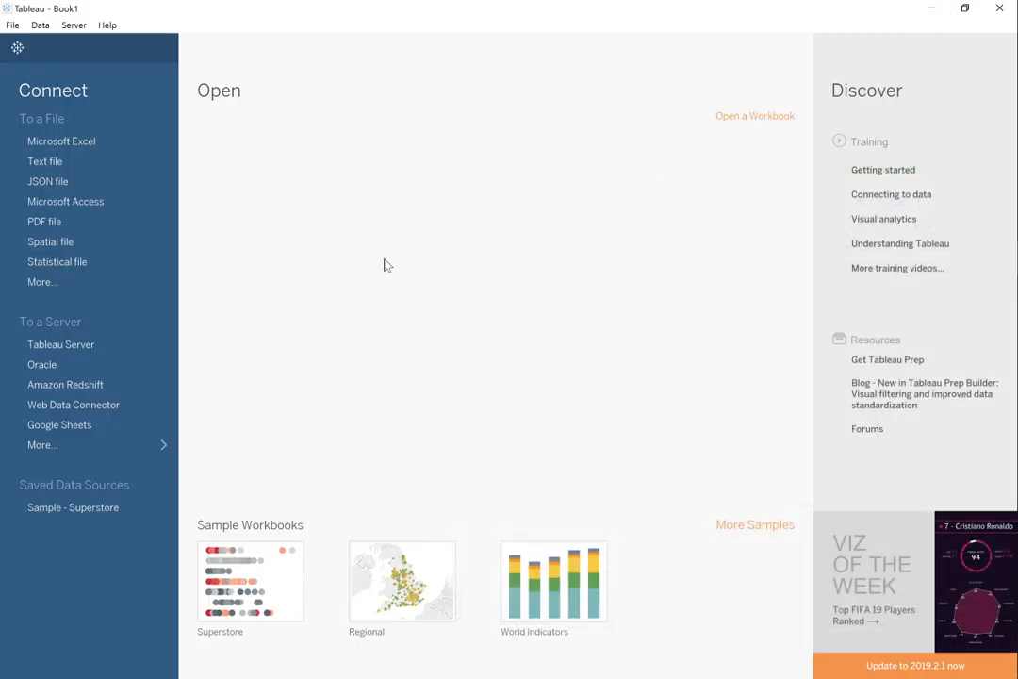
{"action": "key", "text": "ctrl+v"}
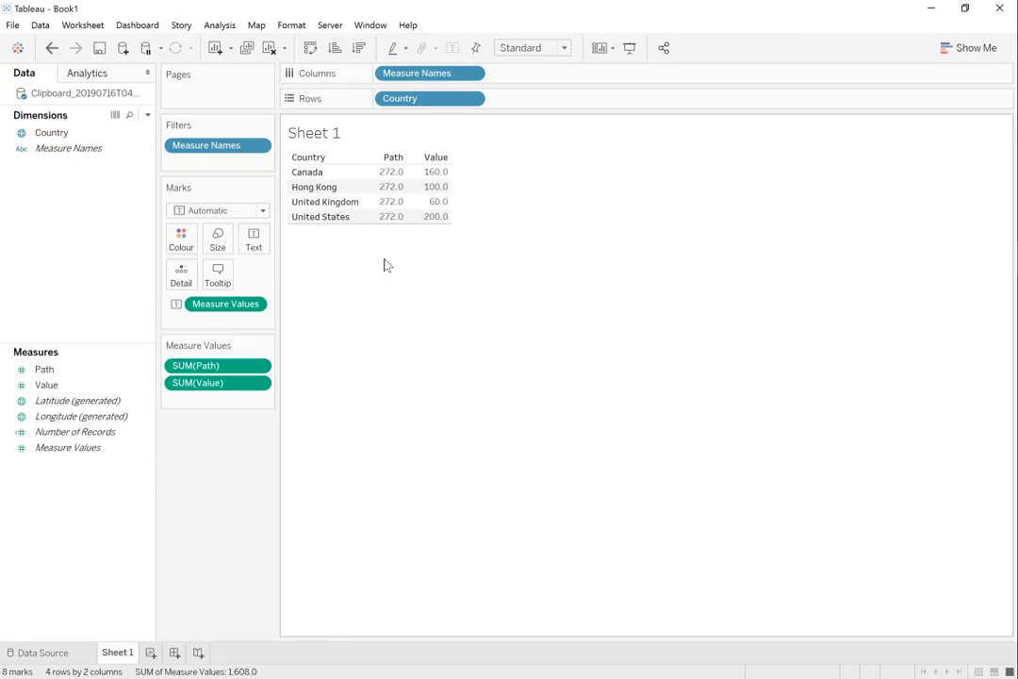
{"action": "left_click", "coordinate": [270, 49]}
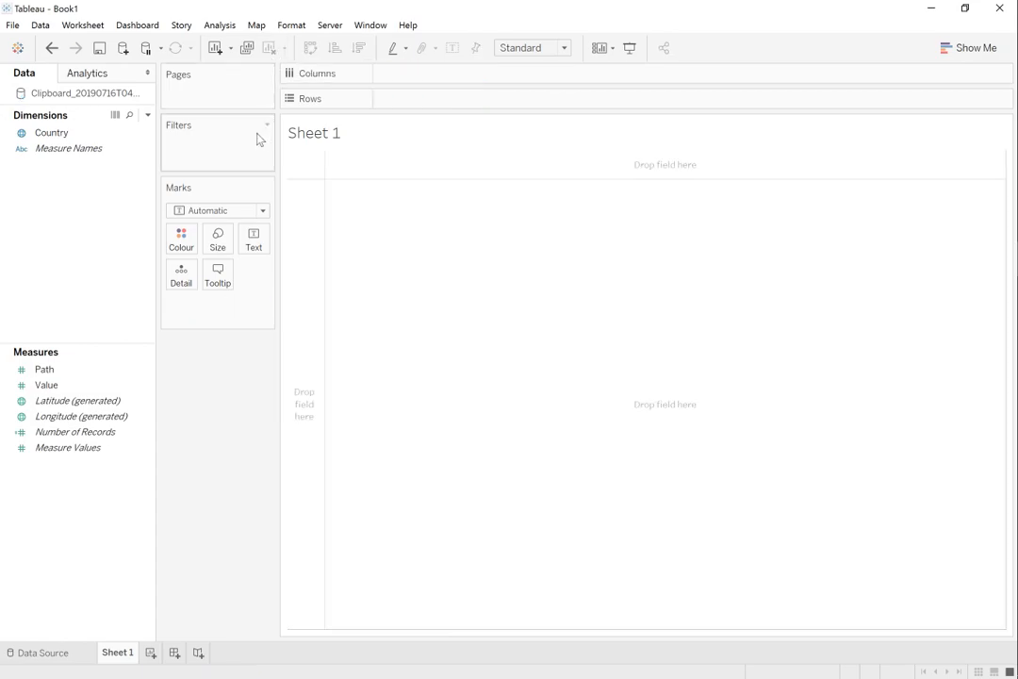
Create a bin field from the Path measure with a bin size of 1.
{"action": "left_click", "coordinate": [62, 370]}
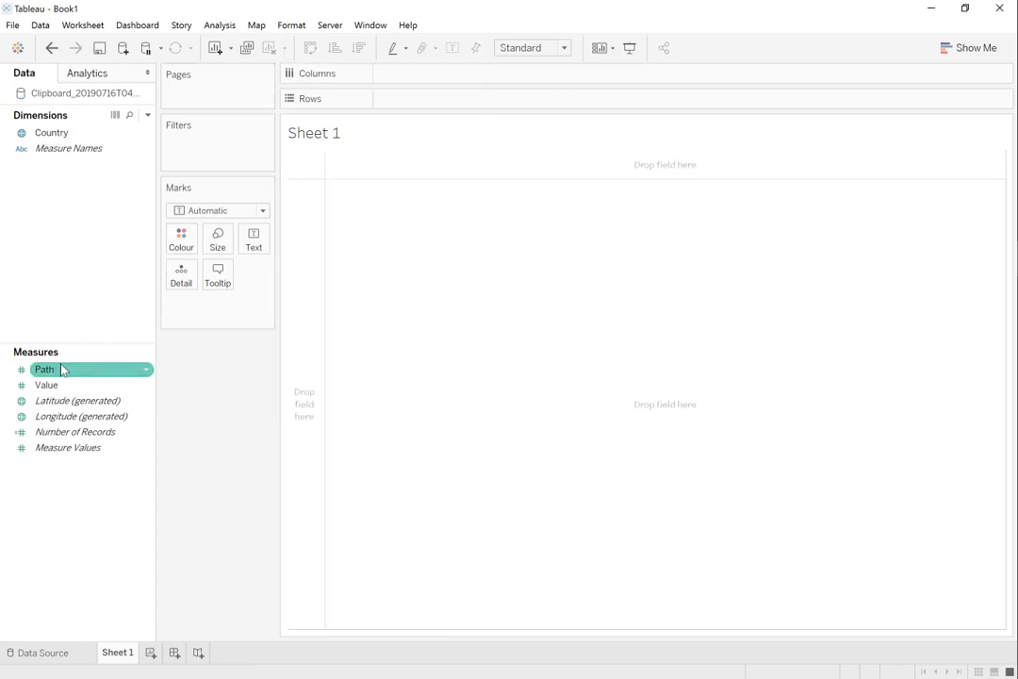
{"action": "right_click", "coordinate": [62, 370]}
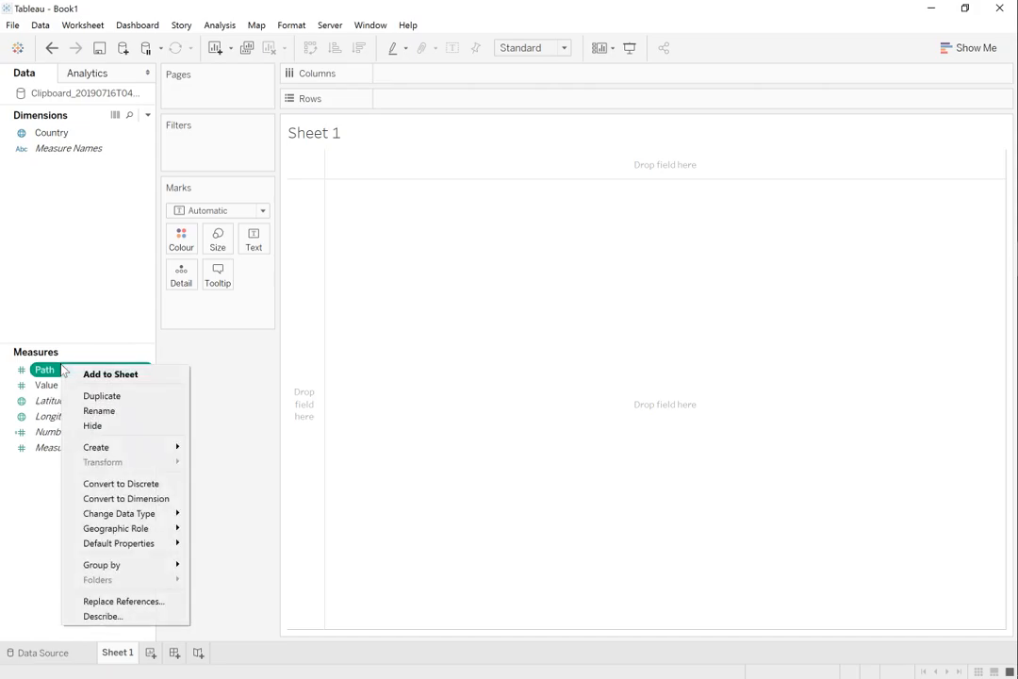
{"action": "mouse_move", "coordinate": [115, 451]}
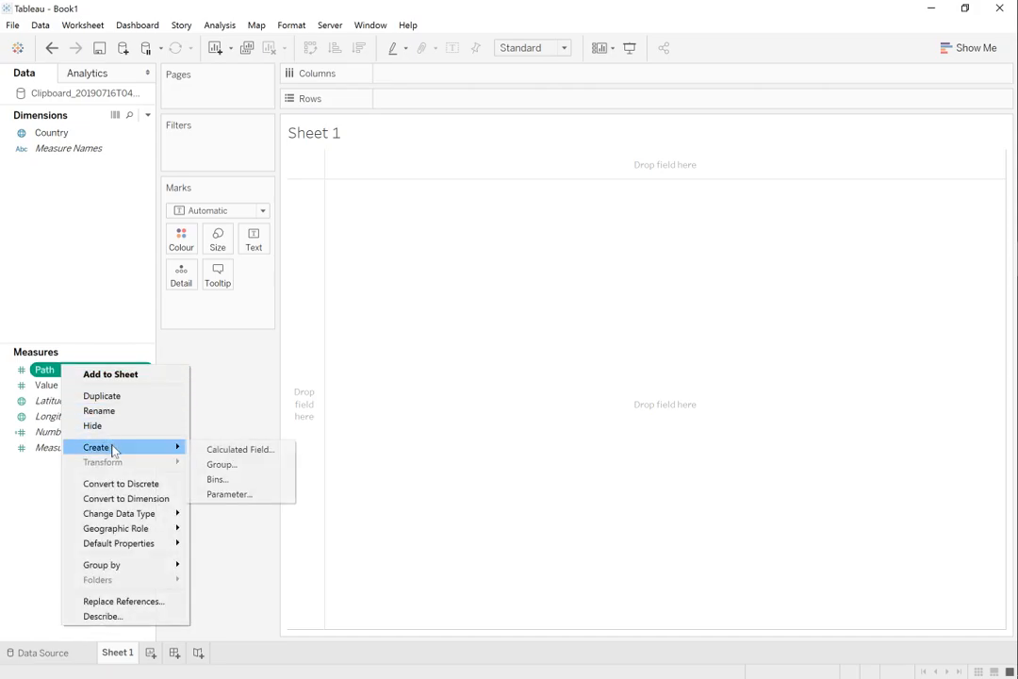
{"action": "left_click", "coordinate": [226, 481]}
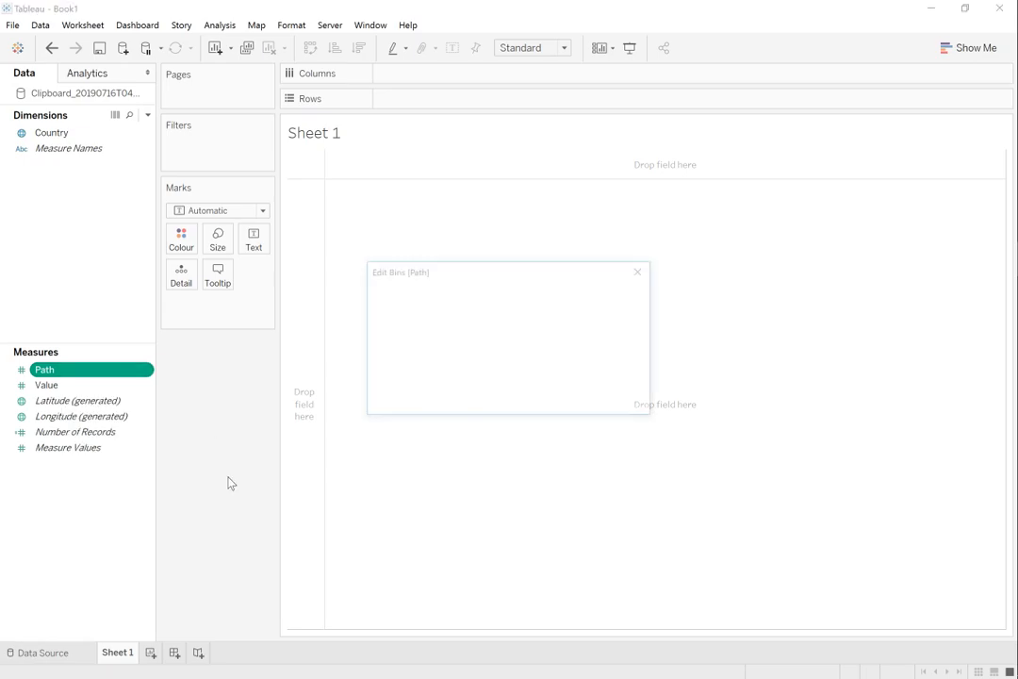
{"action": "double_click", "coordinate": [466, 317]}
{"action": "type", "text": "1"}
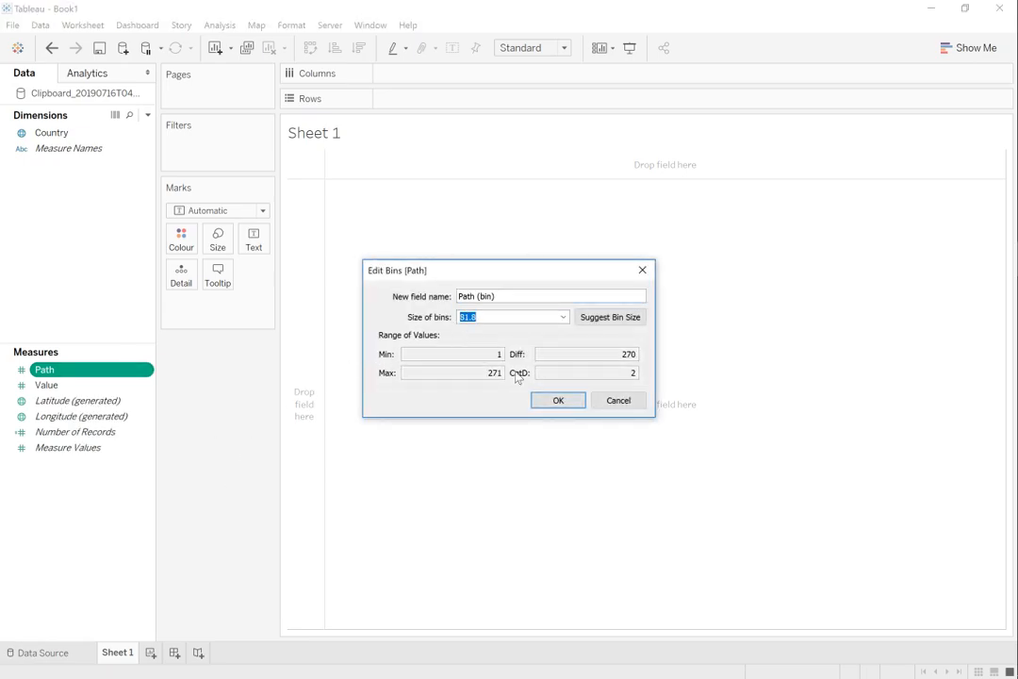
{"action": "left_click", "coordinate": [558, 401]}
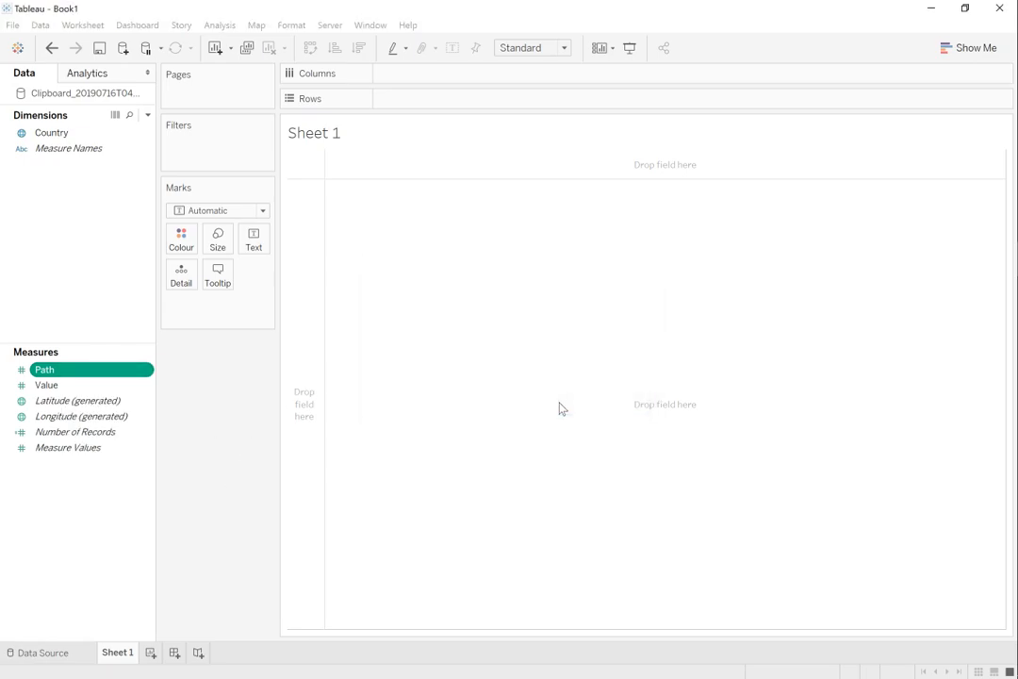
Create a calculated field named Index with the formula INDEX()-1.
{"action": "right_click", "coordinate": [91, 485]}
{"action": "left_click", "coordinate": [115, 492]}
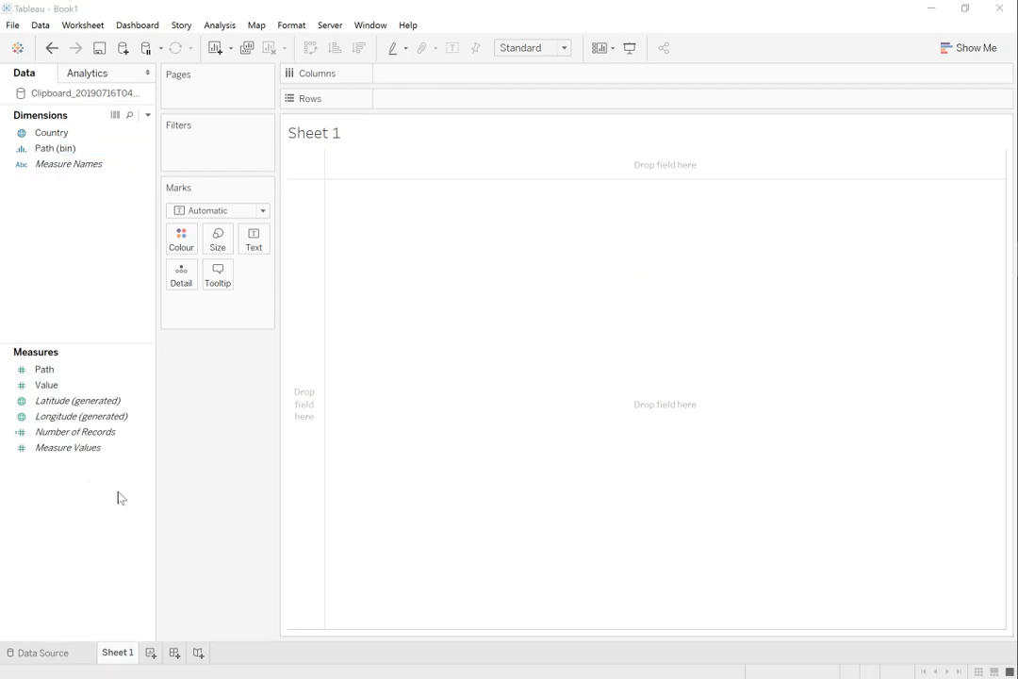
{"action": "type", "text": "Index"}
{"action": "key", "text": "Tab"}
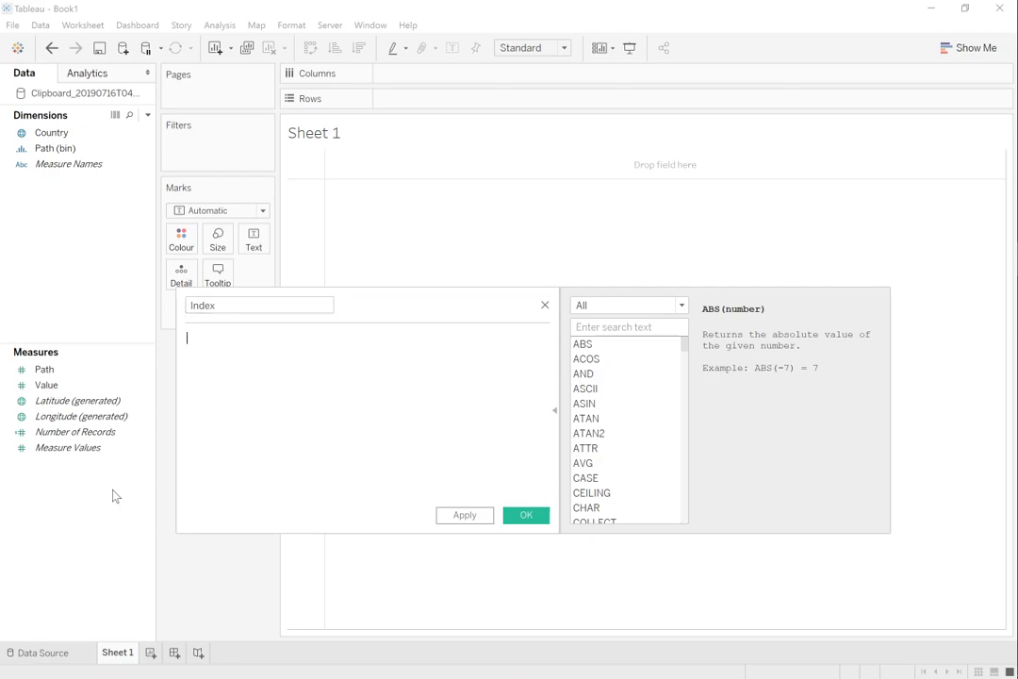
{"action": "type", "text": "ind"}
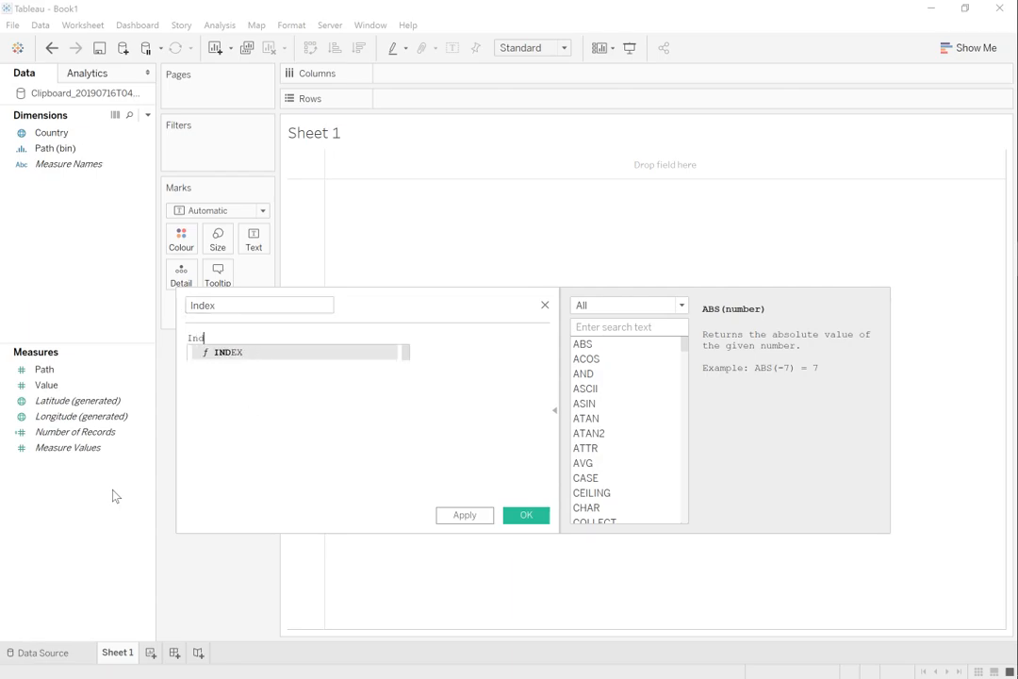
{"action": "key", "text": "Return"}
{"action": "type", "text": "=1"}
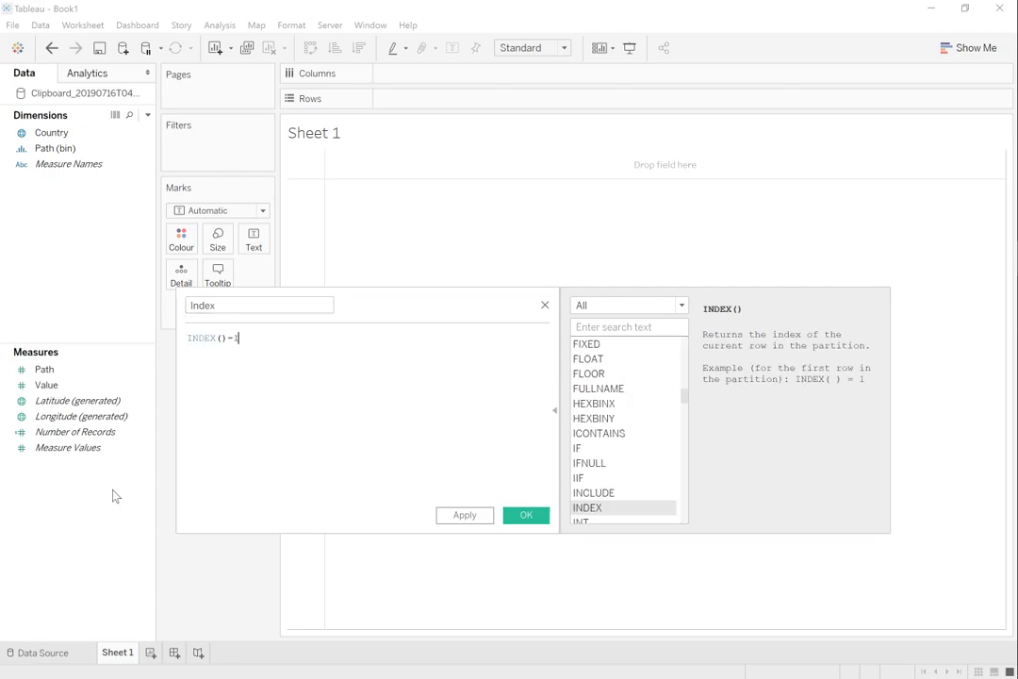
{"action": "left_click", "coordinate": [479, 517]}
{"action": "left_click", "coordinate": [516, 520]}
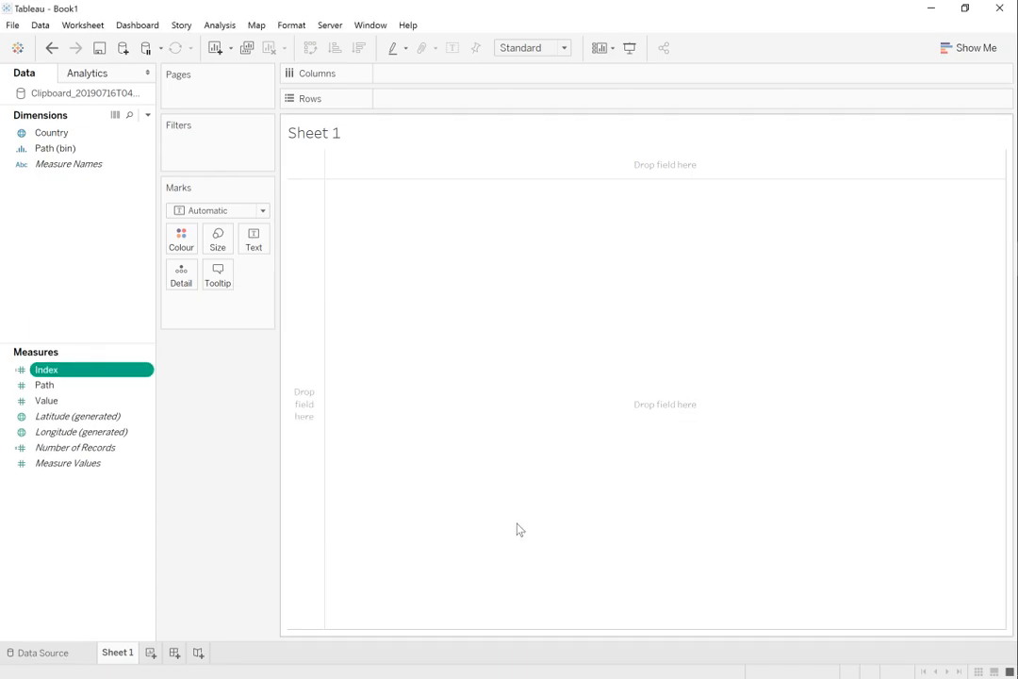
Create a calculated field named X with the formula SIN(RADIANS([Index])).
{"action": "right_click", "coordinate": [81, 510]}
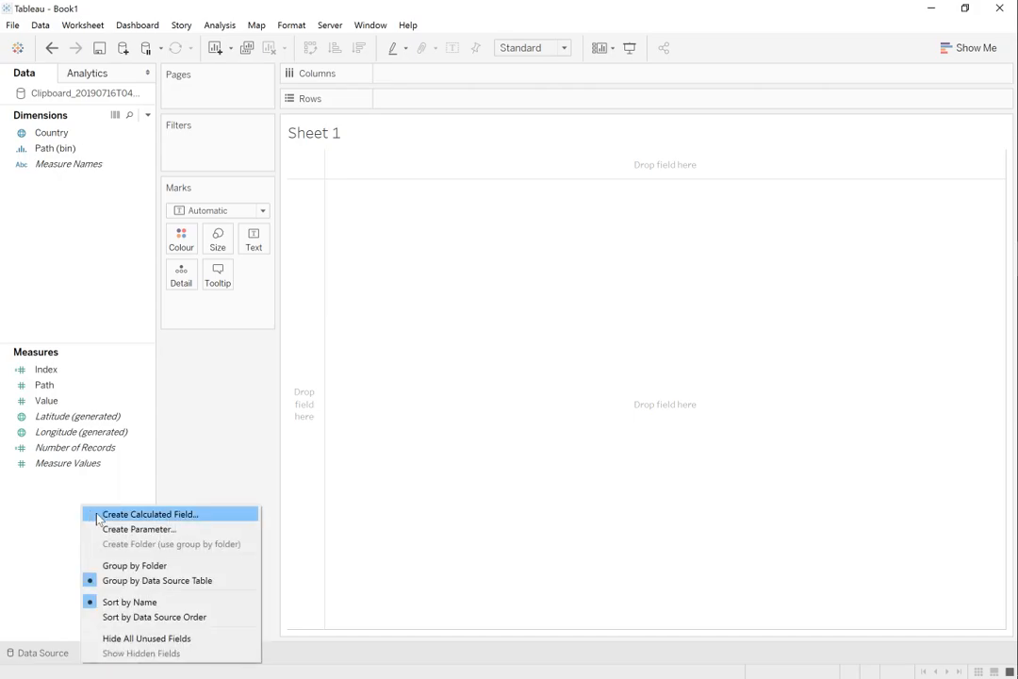
{"action": "left_click", "coordinate": [96, 515]}
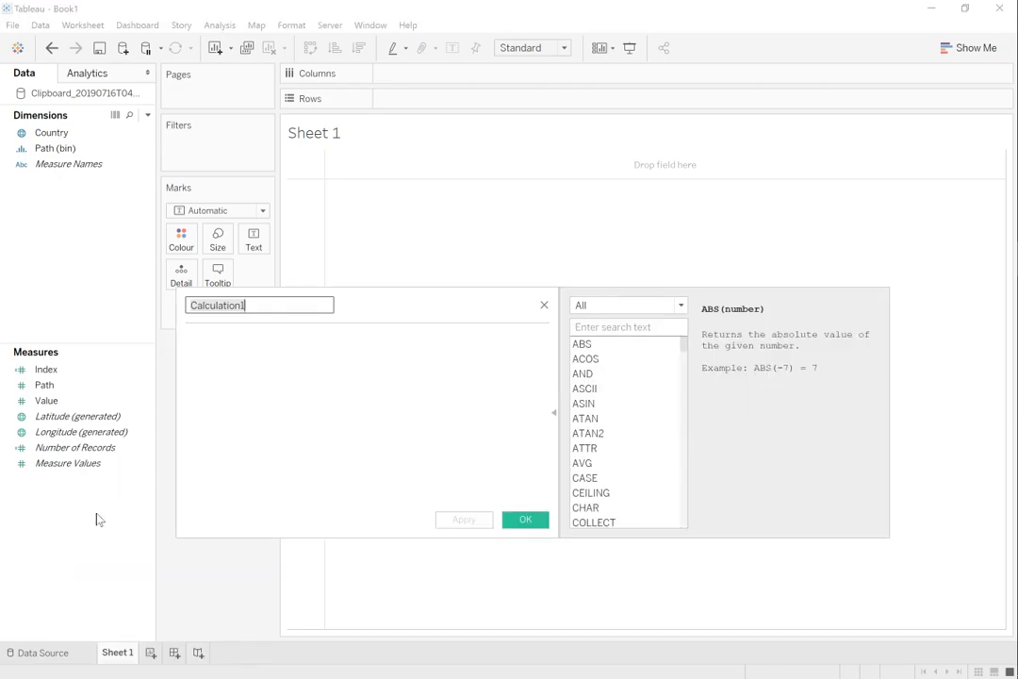
{"action": "type", "text": "X"}
{"action": "key", "text": "Tab"}
{"action": "type", "text": "SIN"}
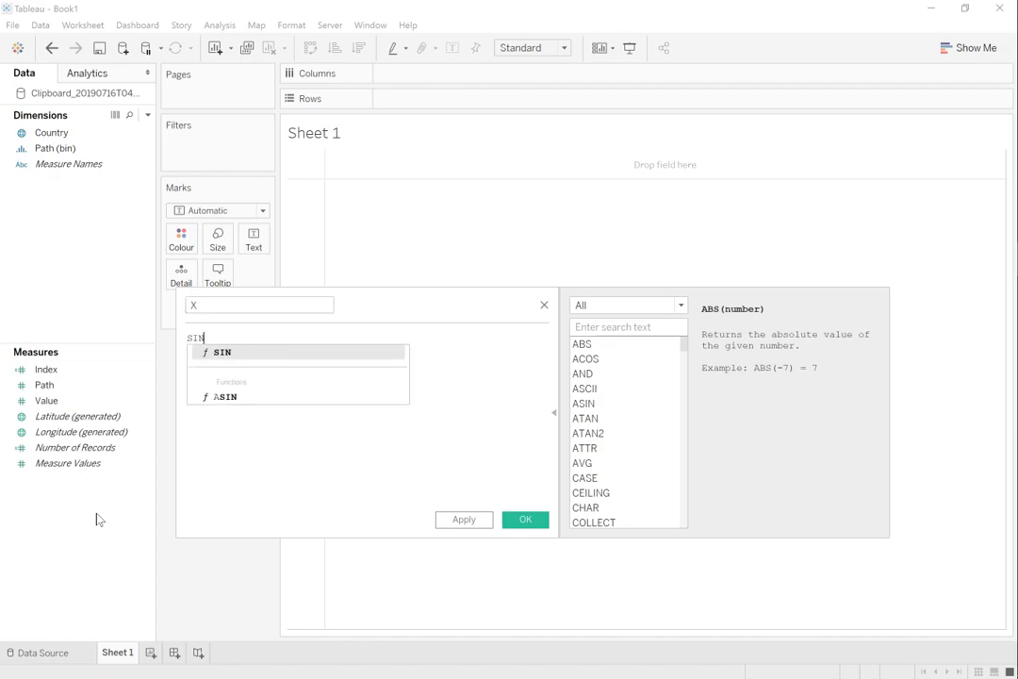
{"action": "type", "text": "(radi"}
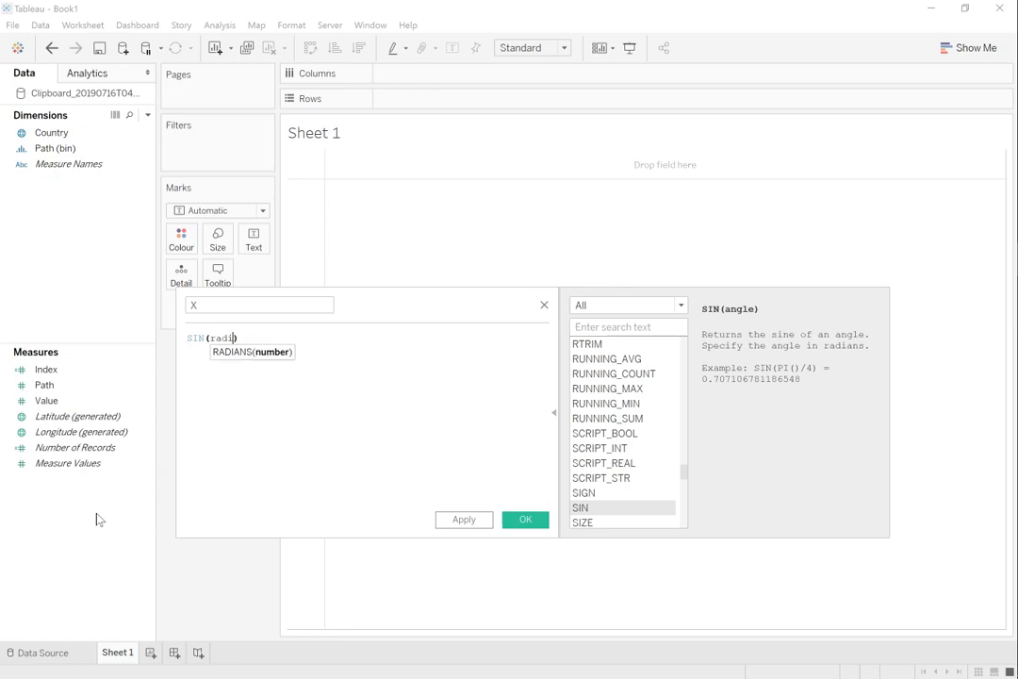
{"action": "key", "text": "Return"}
{"action": "type", "text": "ind"}
{"action": "key", "text": "Return"}
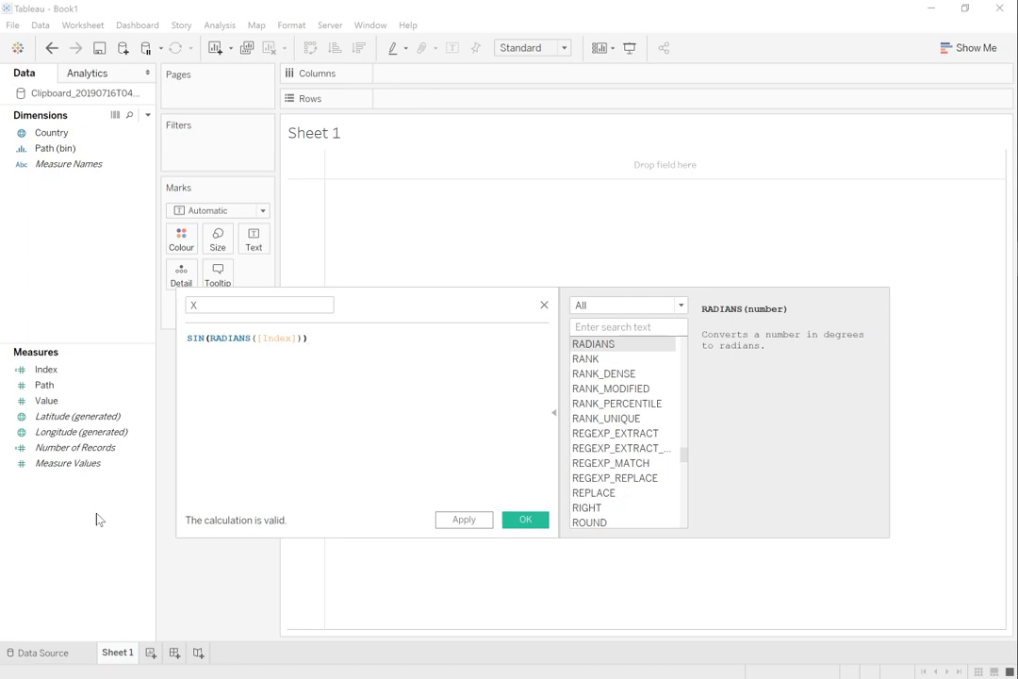
{"action": "left_click", "coordinate": [484, 525]}
{"action": "left_click", "coordinate": [514, 521]}
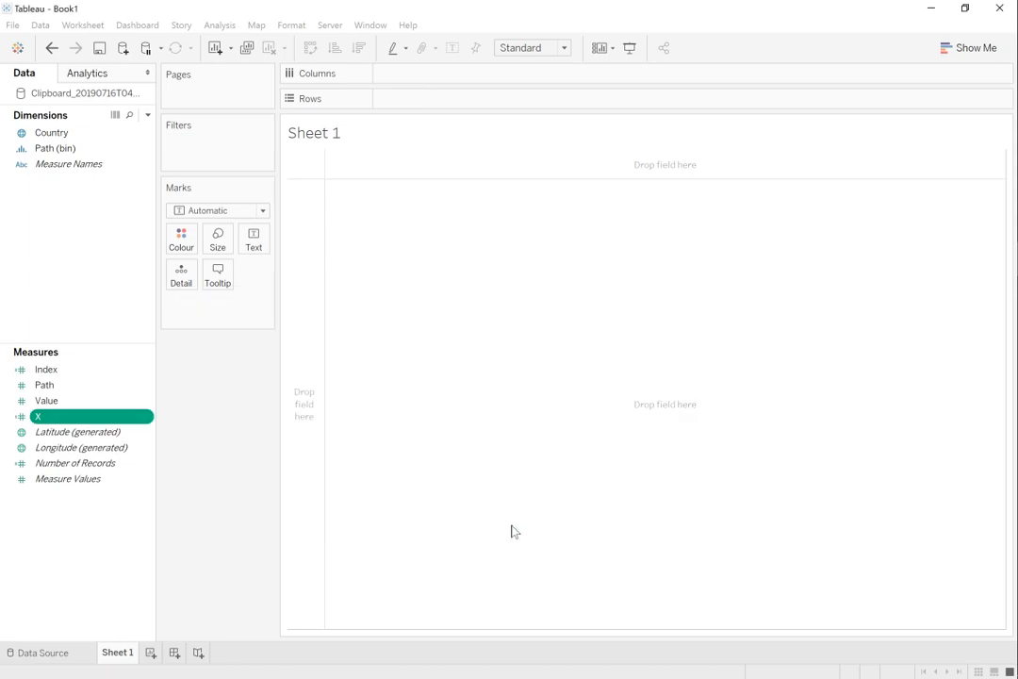
Create a calculated field named Y with the formula COS(RADIANS([Index])).
{"action": "right_click", "coordinate": [66, 508]}
{"action": "left_click", "coordinate": [80, 514]}
{"action": "type", "text": "Y"}
{"action": "key", "text": "Tab"}
{"action": "type", "text": "cos"}
{"action": "key", "text": "Return"}
{"action": "type", "text": "ra"}
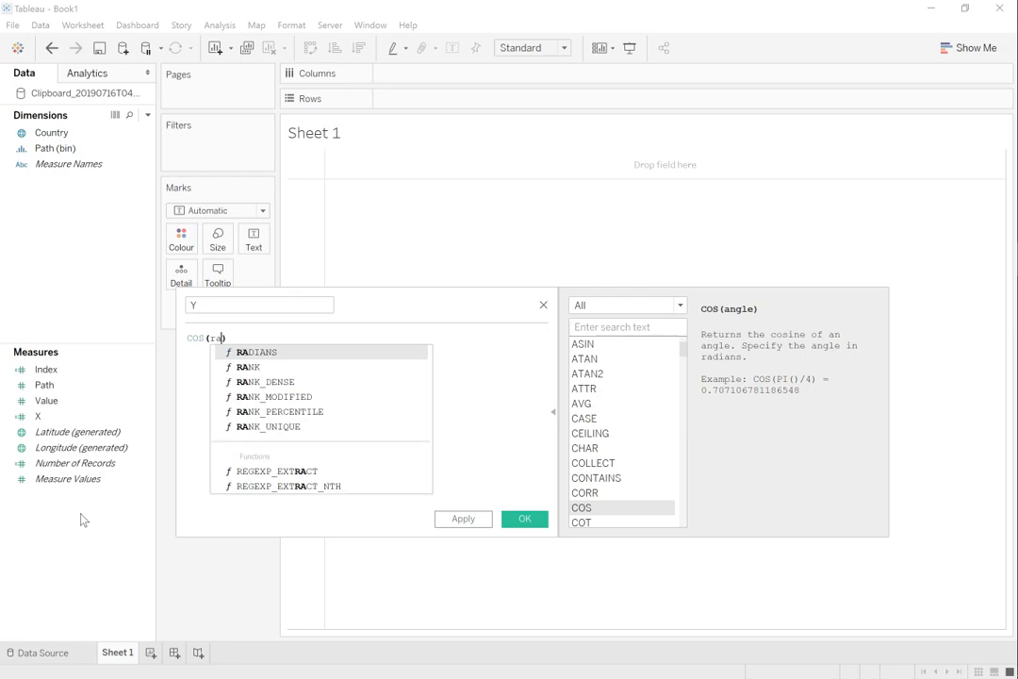
{"action": "key", "text": "Return"}
{"action": "type", "text": "inde"}
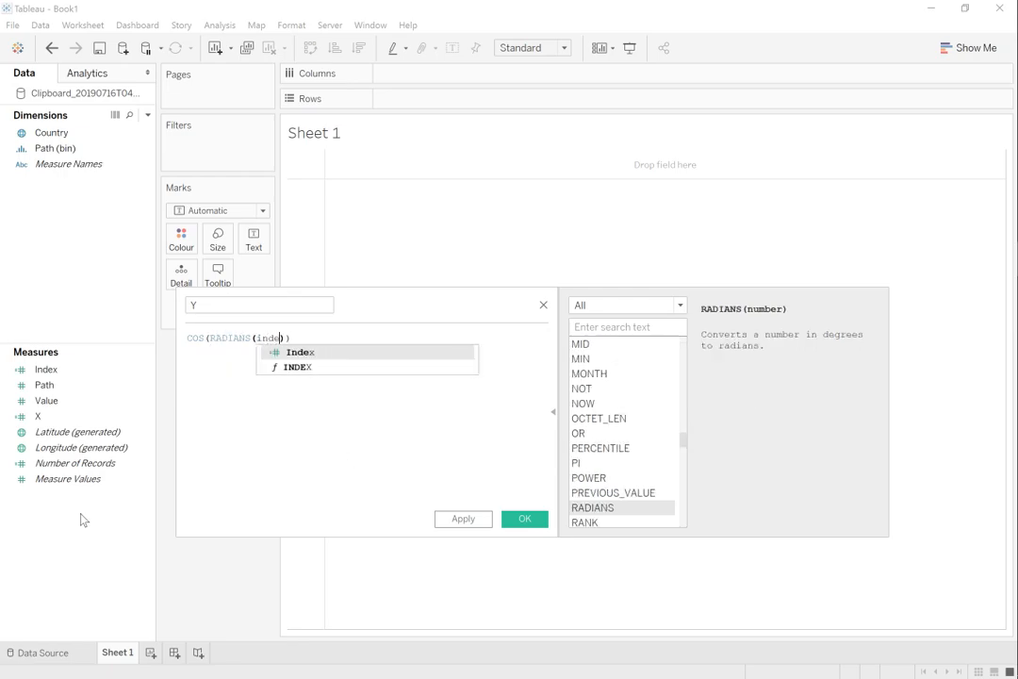
{"action": "key", "text": "Return"}
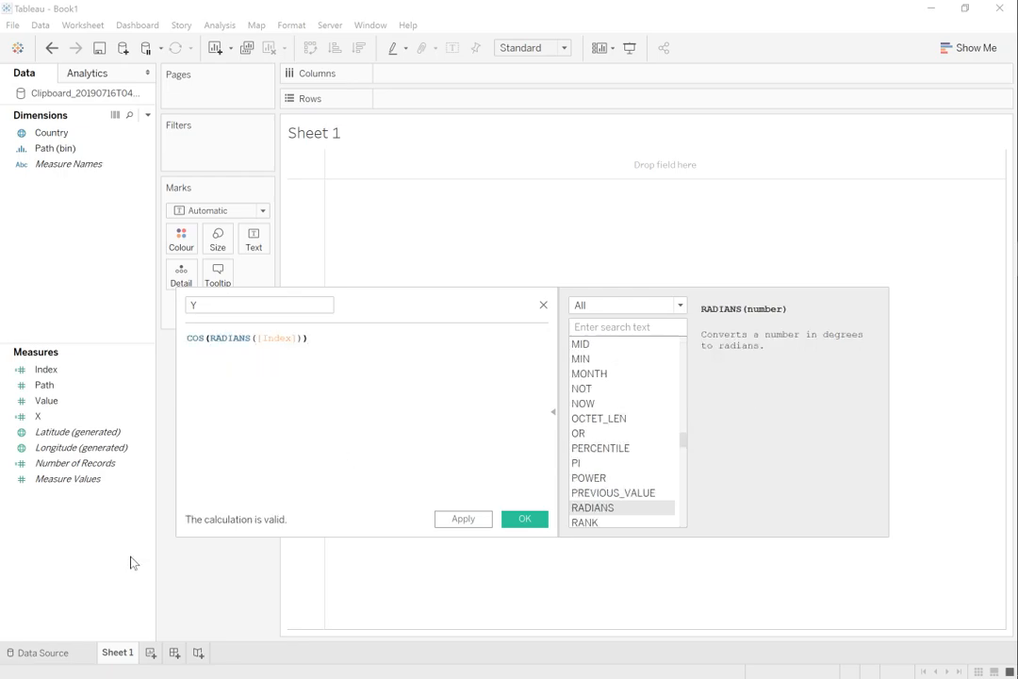
{"action": "left_click", "coordinate": [462, 519]}
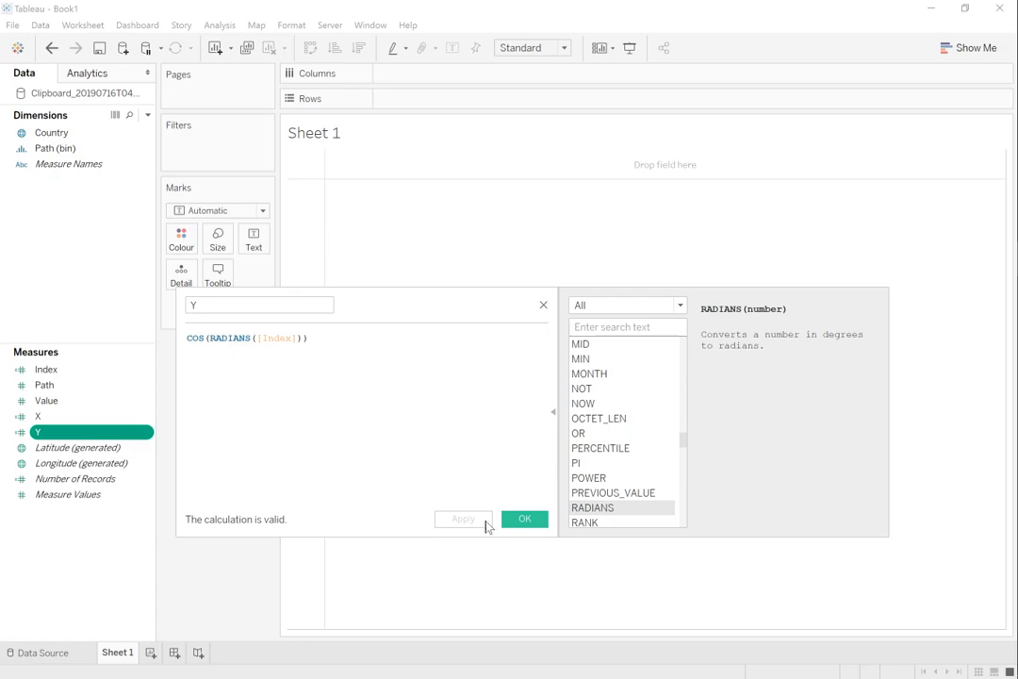
{"action": "left_click", "coordinate": [516, 525]}
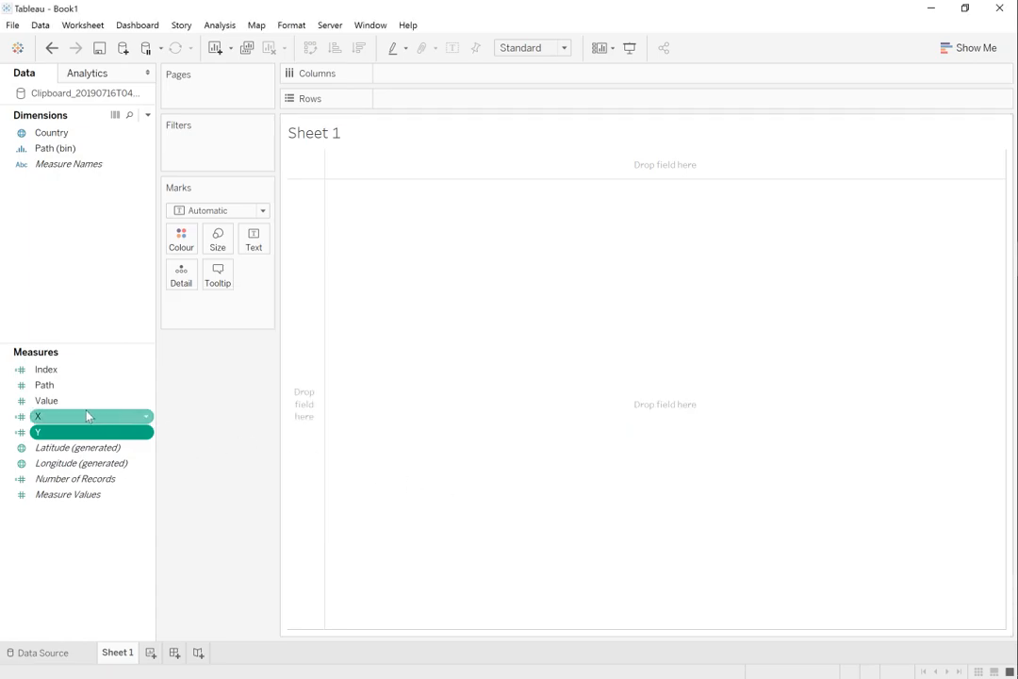
Plot X on Columns against Y on Rows and set the mark type to Circle.
{"action": "left_click_drag", "start_coordinate": [88, 416], "coordinate": [418, 79]}
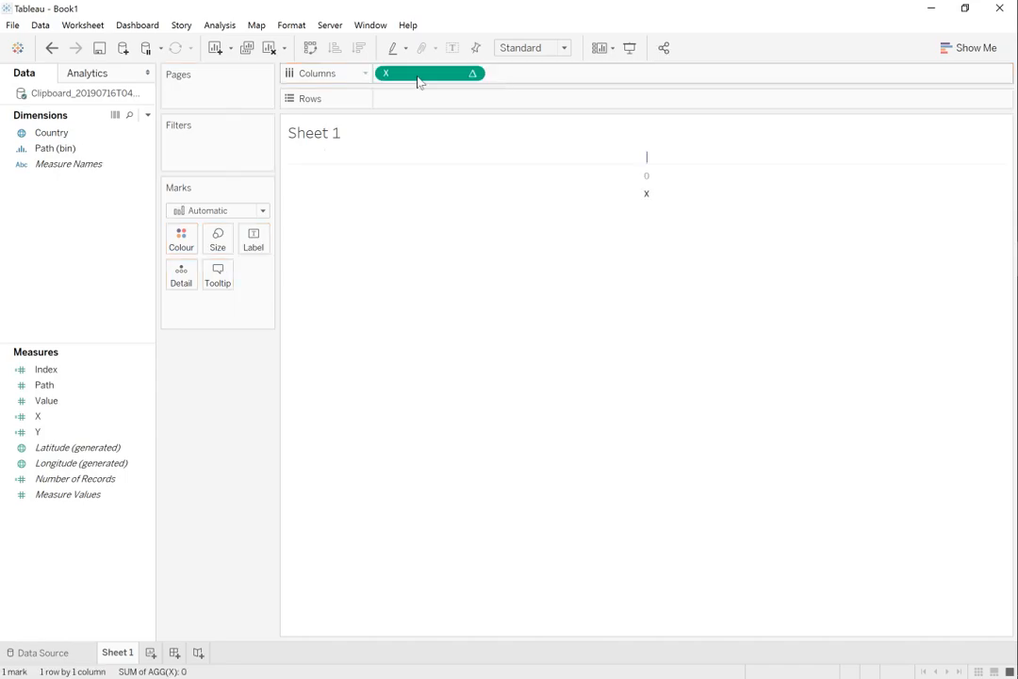
{"action": "left_click_drag", "start_coordinate": [37, 432], "coordinate": [448, 102]}
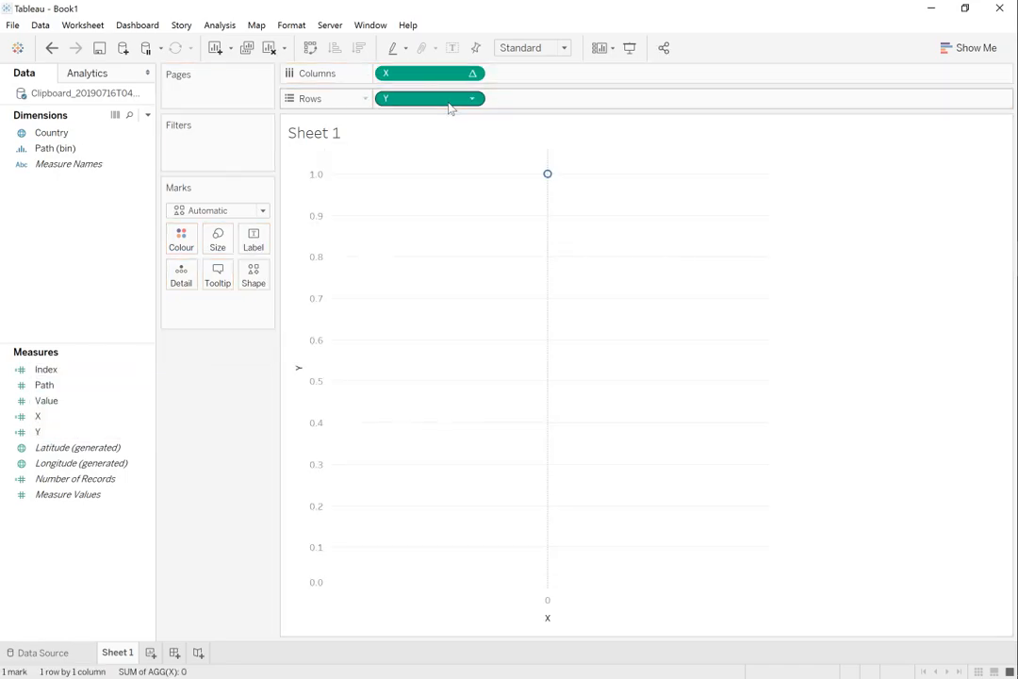
{"action": "left_click", "coordinate": [216, 212]}
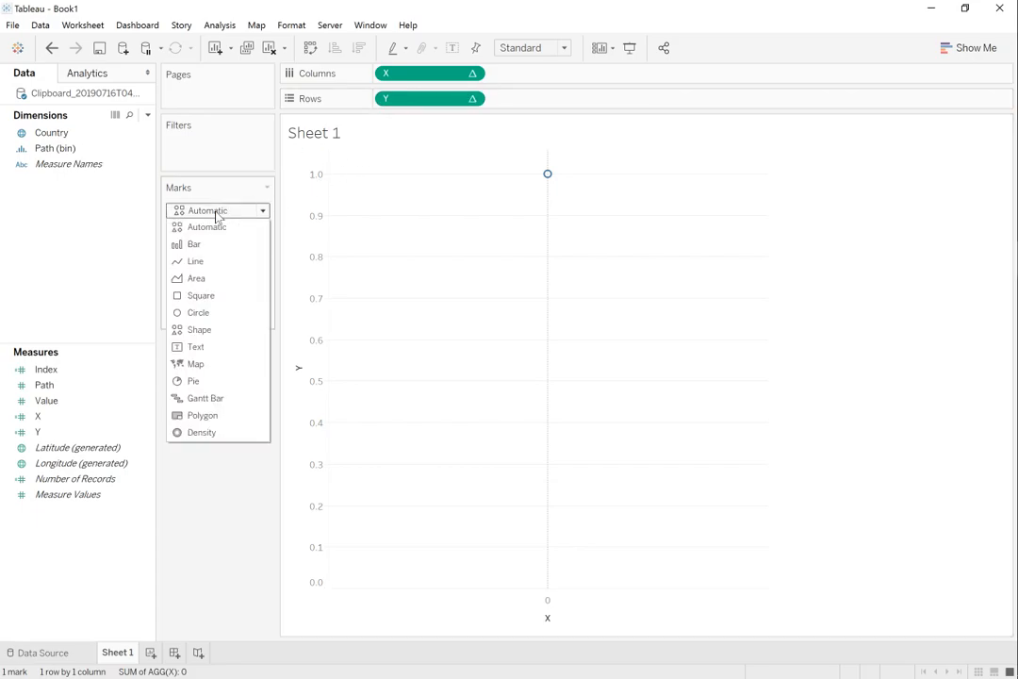
{"action": "left_click", "coordinate": [202, 312]}
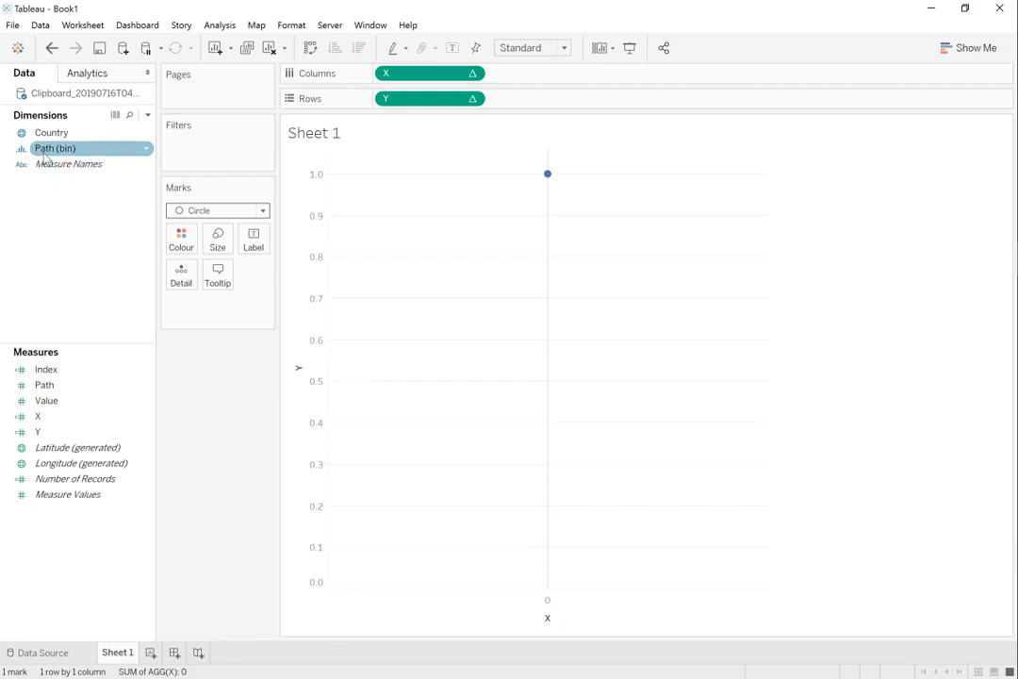
Add Path (bin) to the marks as detail and colour the marks by Country.
{"action": "left_click_drag", "start_coordinate": [47, 156], "coordinate": [172, 288]}
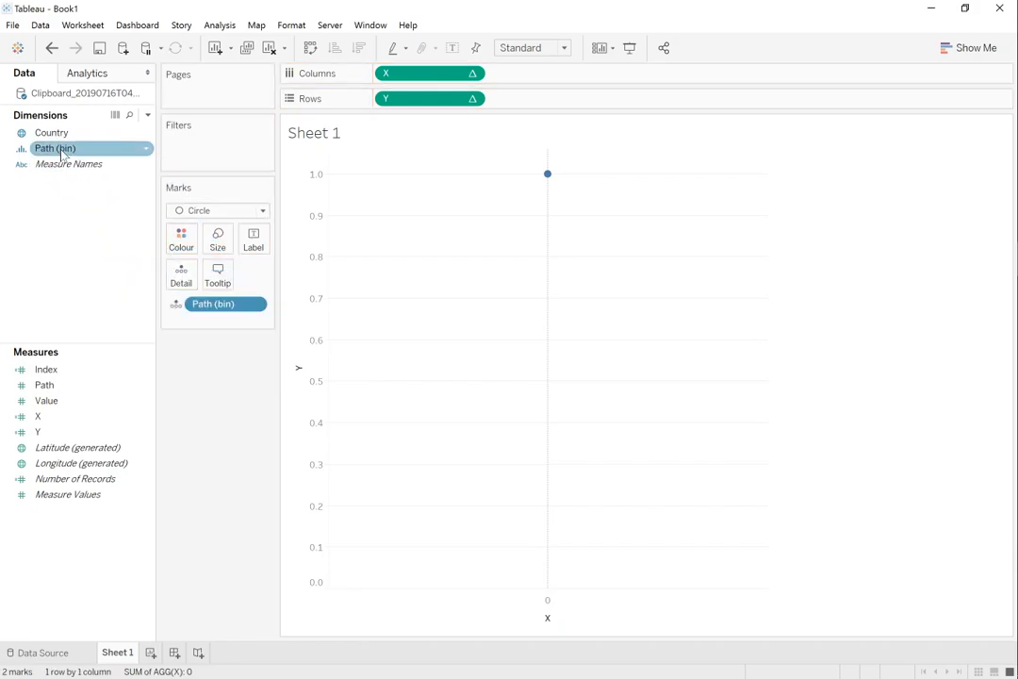
{"action": "left_click_drag", "start_coordinate": [53, 133], "coordinate": [180, 248]}
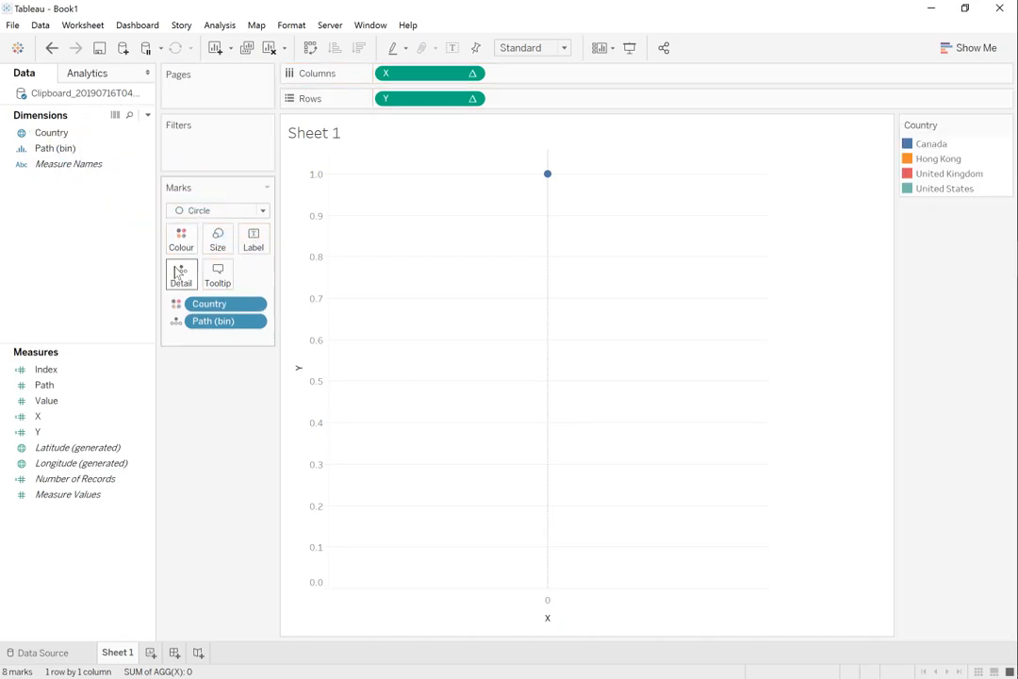
Set both the X and Y table calculations to compute using Path (bin).
{"action": "right_click", "coordinate": [417, 80]}
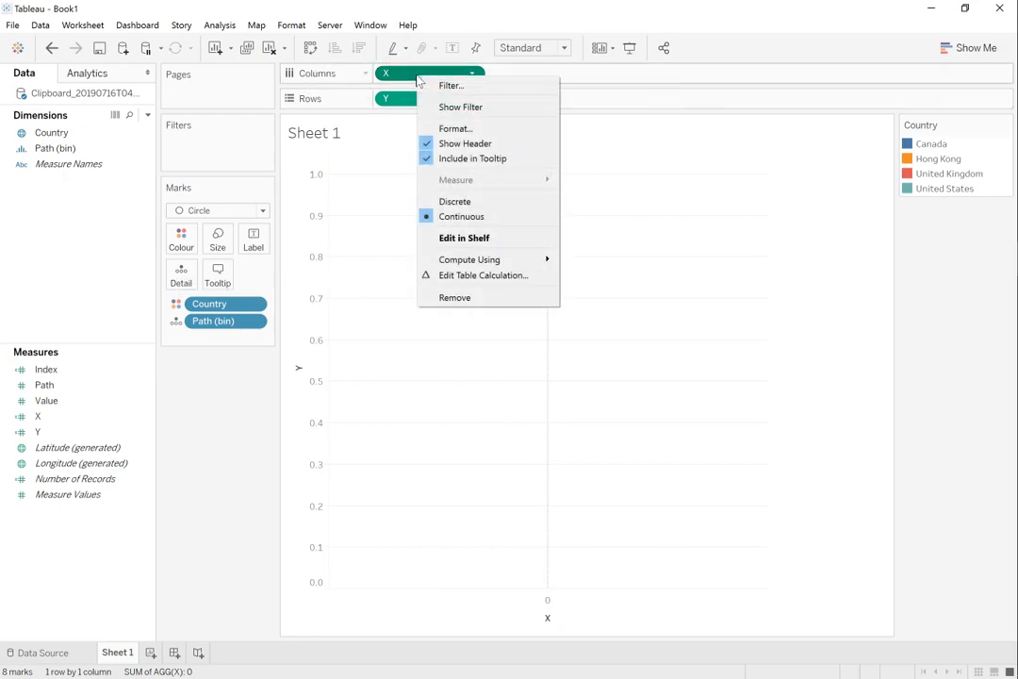
{"action": "mouse_move", "coordinate": [490, 261]}
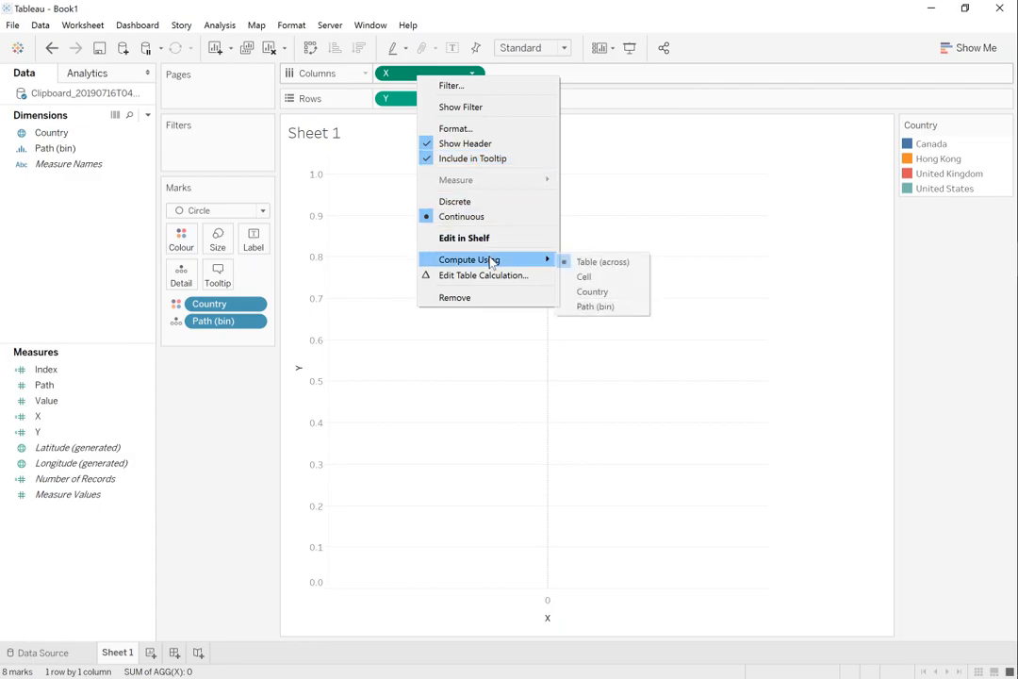
{"action": "left_click", "coordinate": [608, 307]}
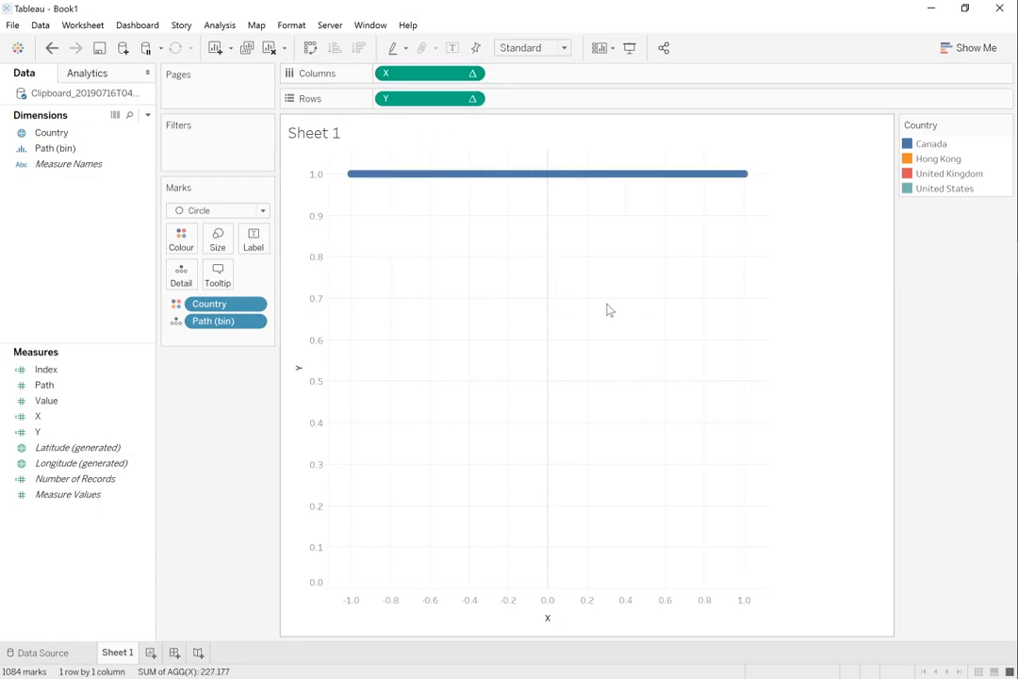
{"action": "right_click", "coordinate": [441, 105]}
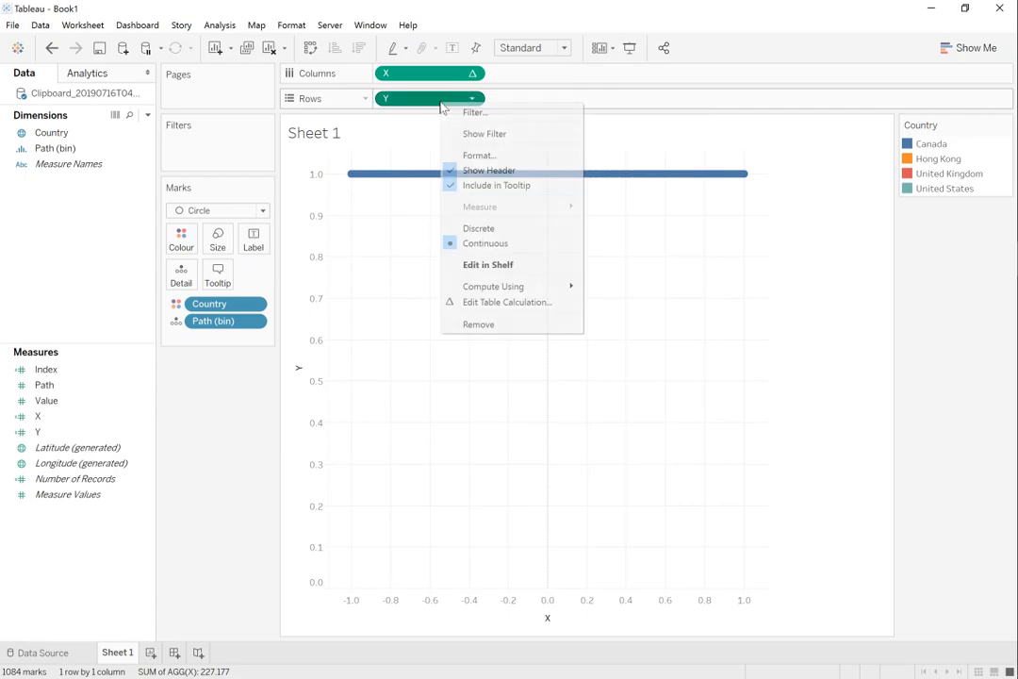
{"action": "mouse_move", "coordinate": [509, 287]}
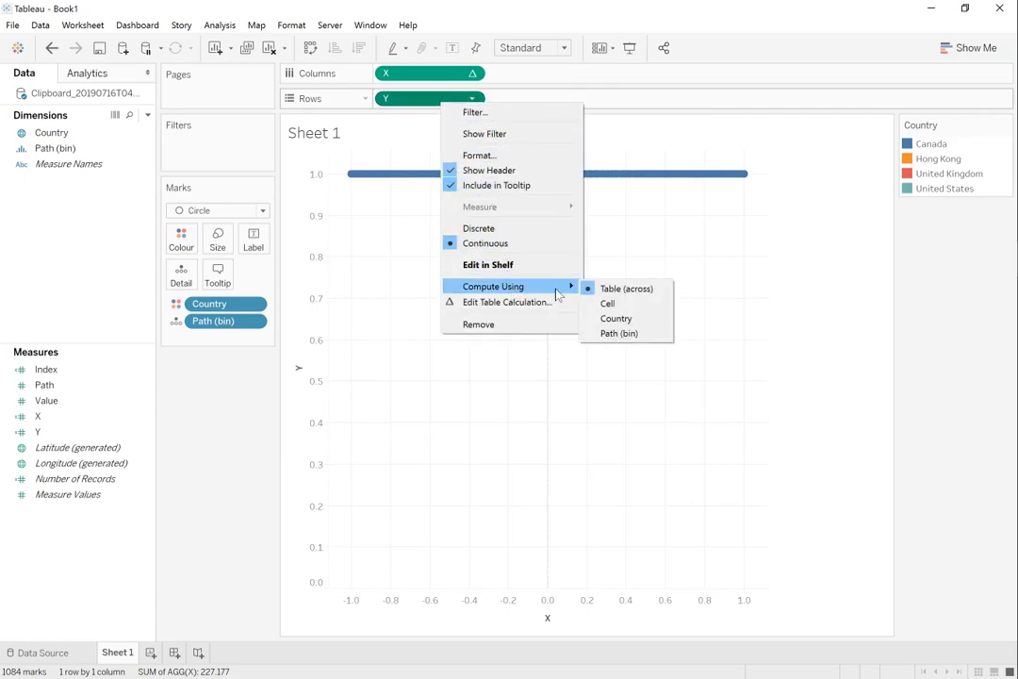
{"action": "left_click", "coordinate": [608, 334]}
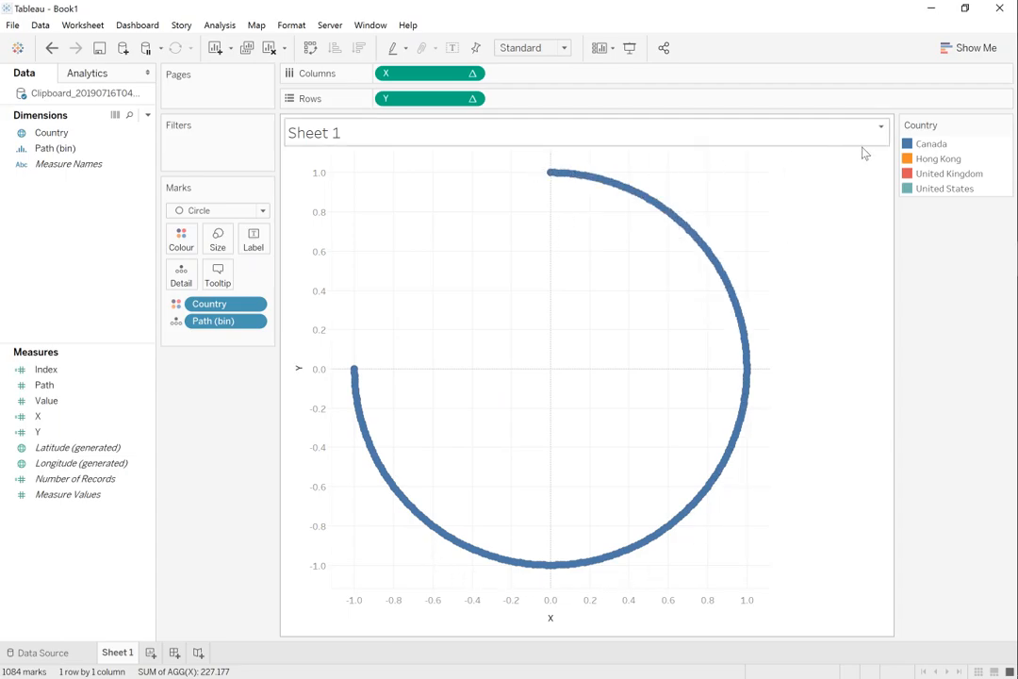
Highlight Canada, Hong Kong, United Kingdom and United States in turn to compare their arcs, then clear the highlight.
{"action": "left_click", "coordinate": [925, 148]}
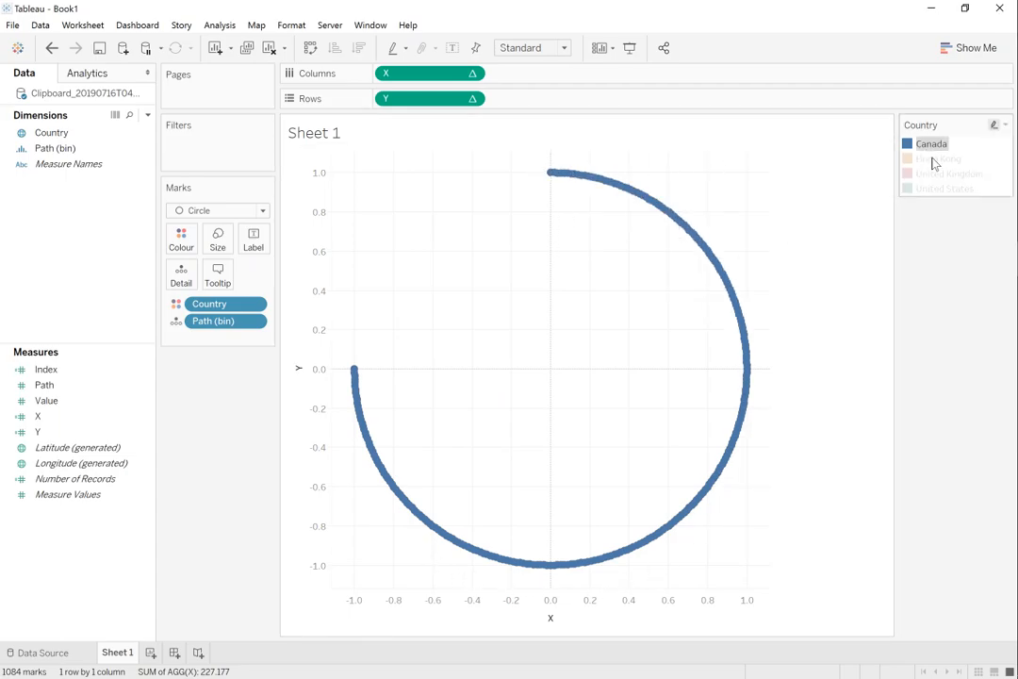
{"action": "left_click", "coordinate": [934, 162]}
{"action": "left_click", "coordinate": [939, 175]}
{"action": "left_click", "coordinate": [943, 191]}
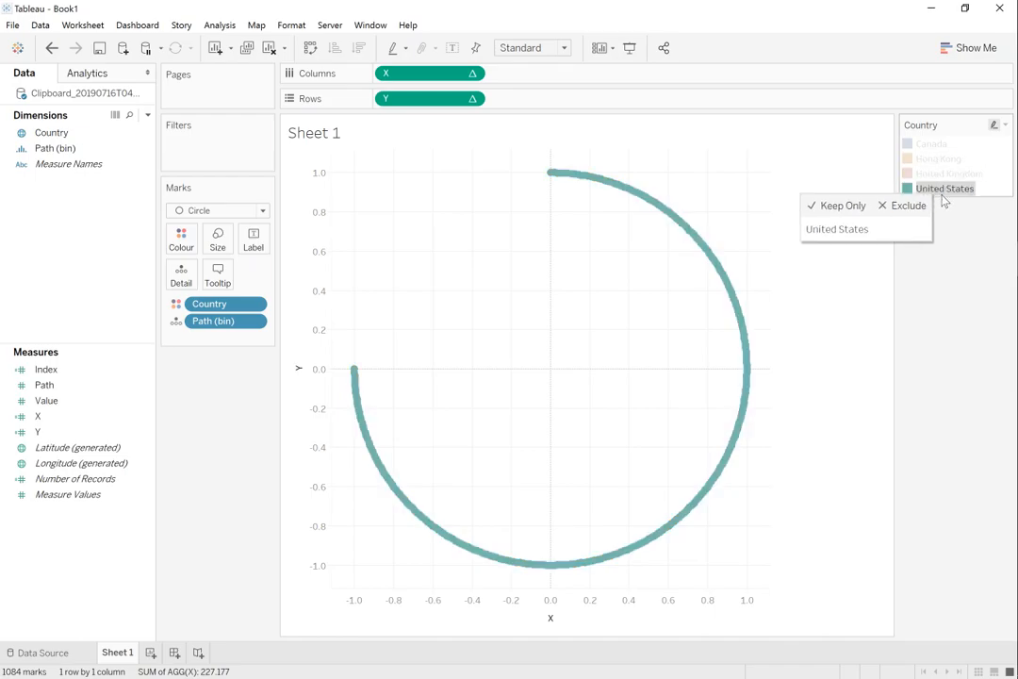
{"action": "left_click", "coordinate": [920, 334]}
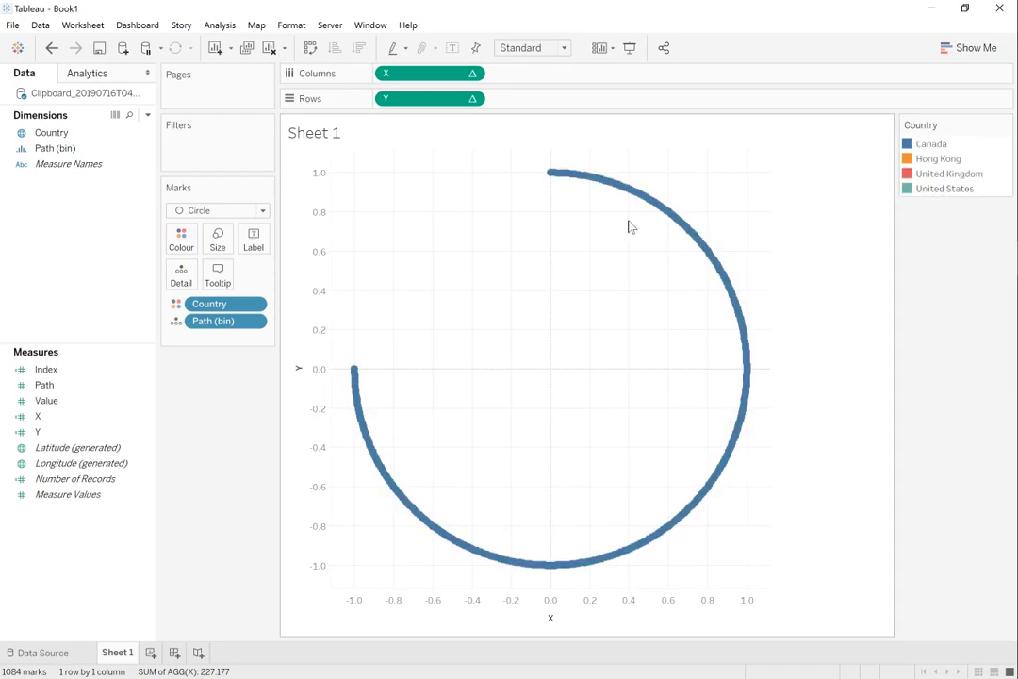
{"action": "mouse_move", "coordinate": [559, 177]}
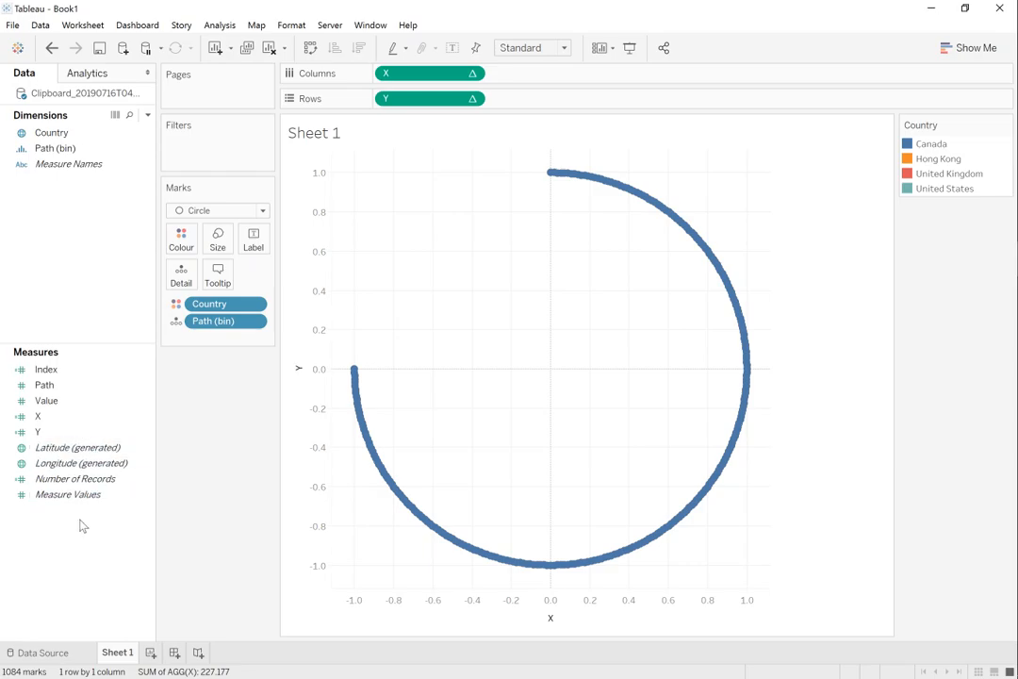
Create a calculated field from Value named TC_Country Value with the formula WINDOW_MAX(MAX([Value])).
{"action": "right_click", "coordinate": [47, 401]}
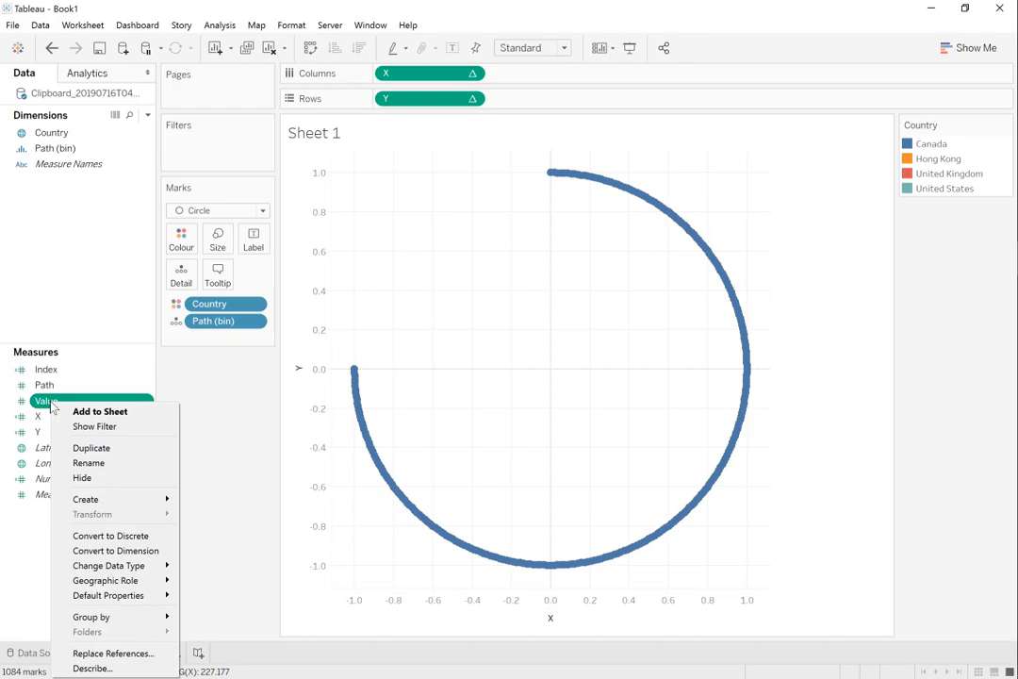
{"action": "mouse_move", "coordinate": [100, 507]}
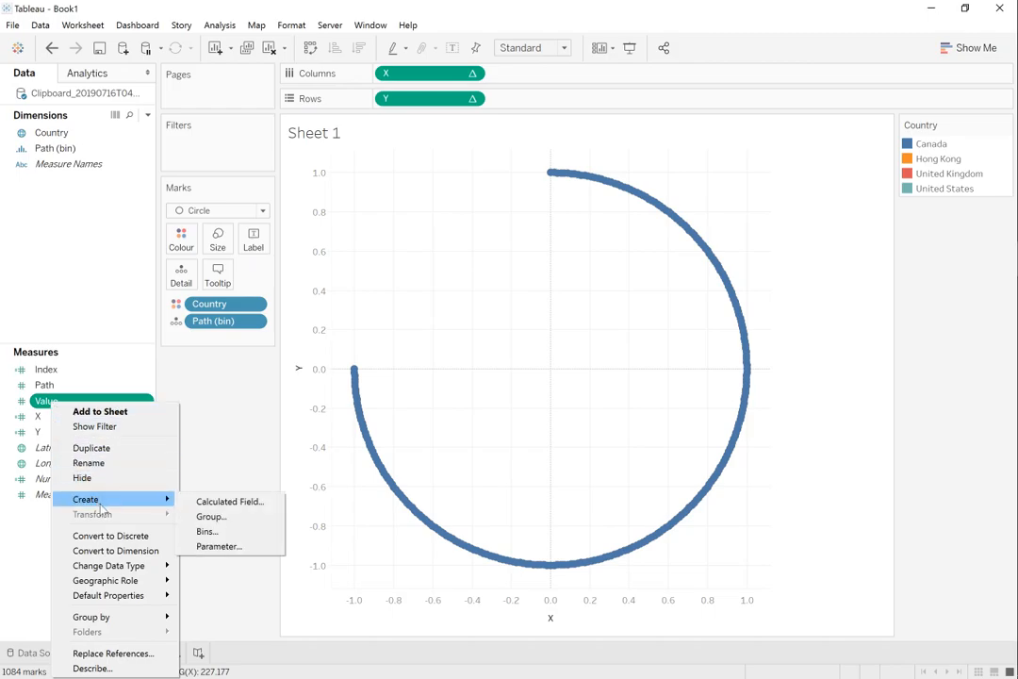
{"action": "left_click", "coordinate": [216, 502]}
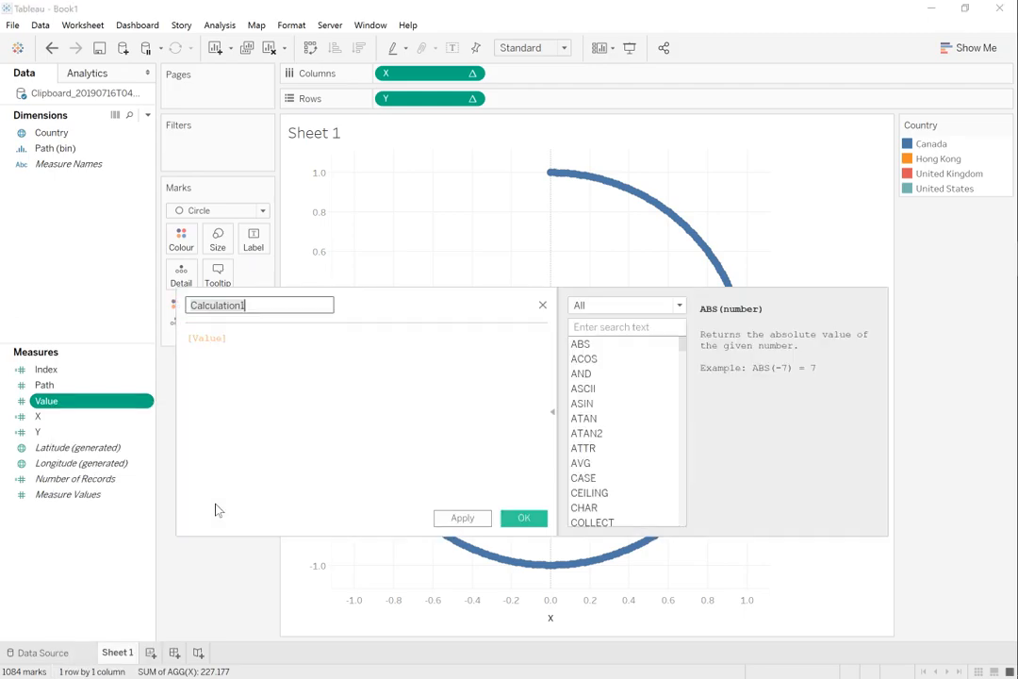
{"action": "type", "text": "T"}
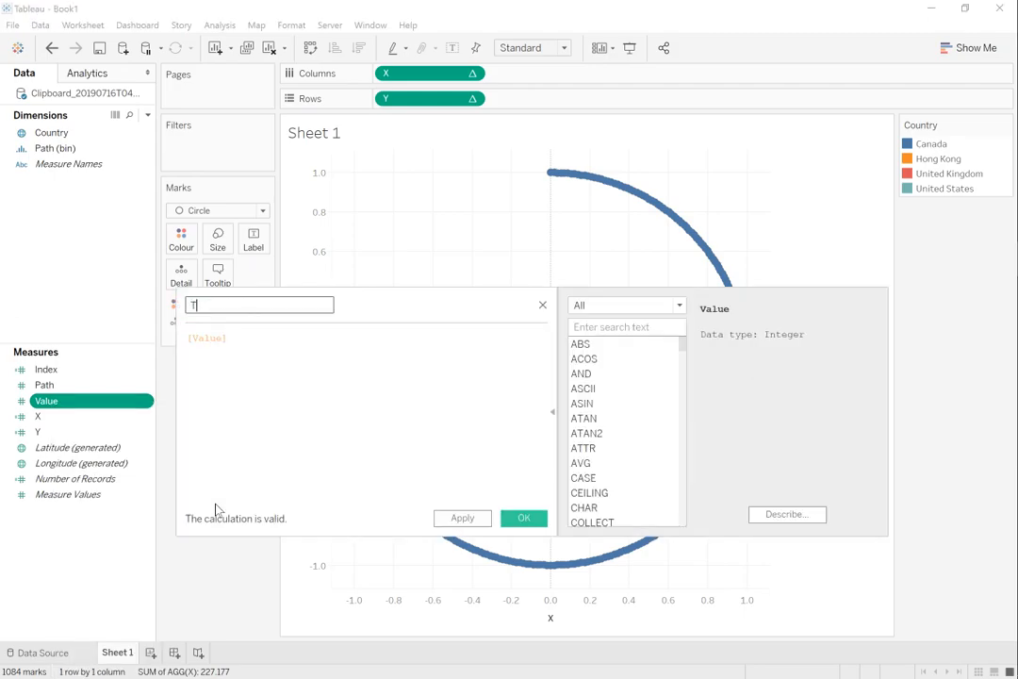
{"action": "type", "text": "C_Oountry Value"}
{"action": "key", "text": "Tab"}
{"action": "key", "text": "Left"}
{"action": "type", "text": "wind"}
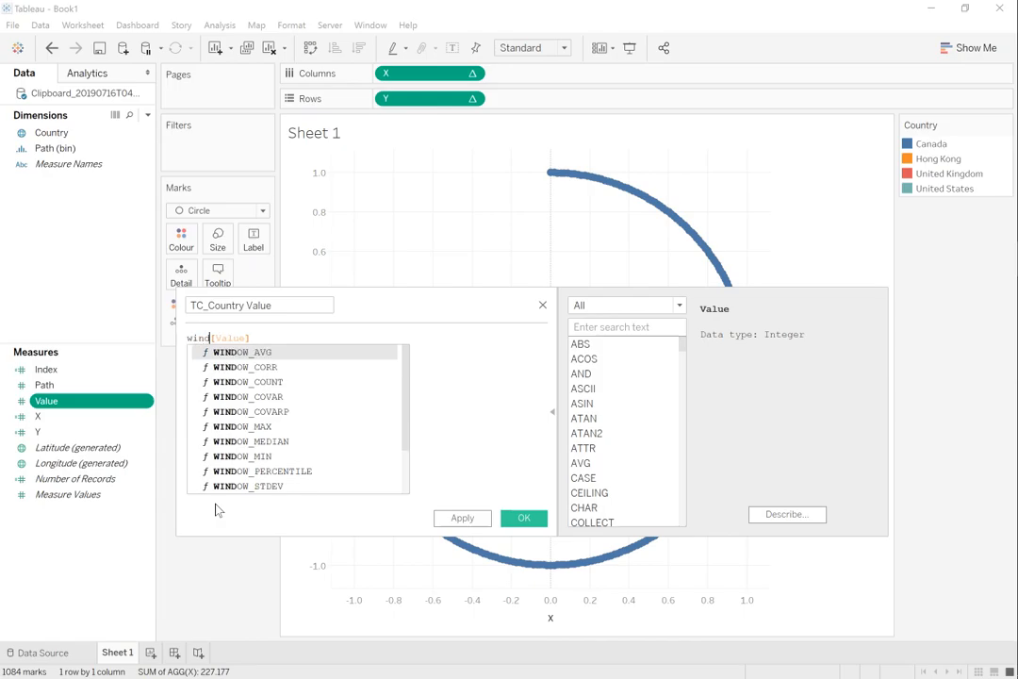
{"action": "key", "text": "Down"}
{"action": "key", "text": "Down"}
{"action": "key", "text": "Down"}
{"action": "key", "text": "Down"}
{"action": "key", "text": "Down"}
{"action": "key", "text": "Return"}
{"action": "type", "text": "MAX(MAX("}
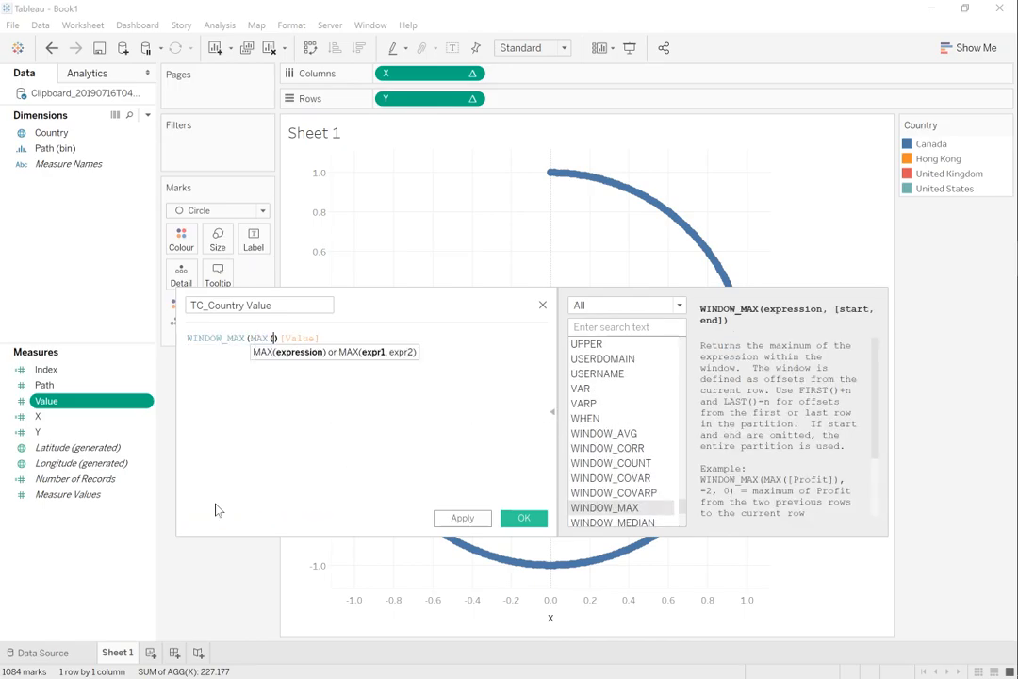
{"action": "key", "text": "End"}
{"action": "type", "text": ")"}
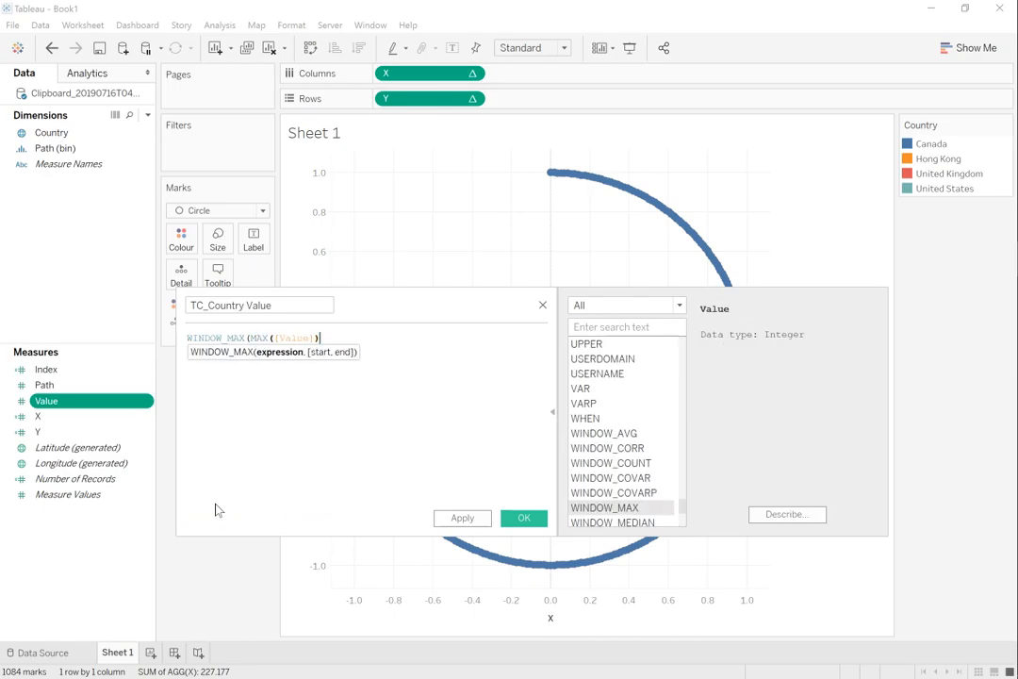
{"action": "type", "text": ")"}
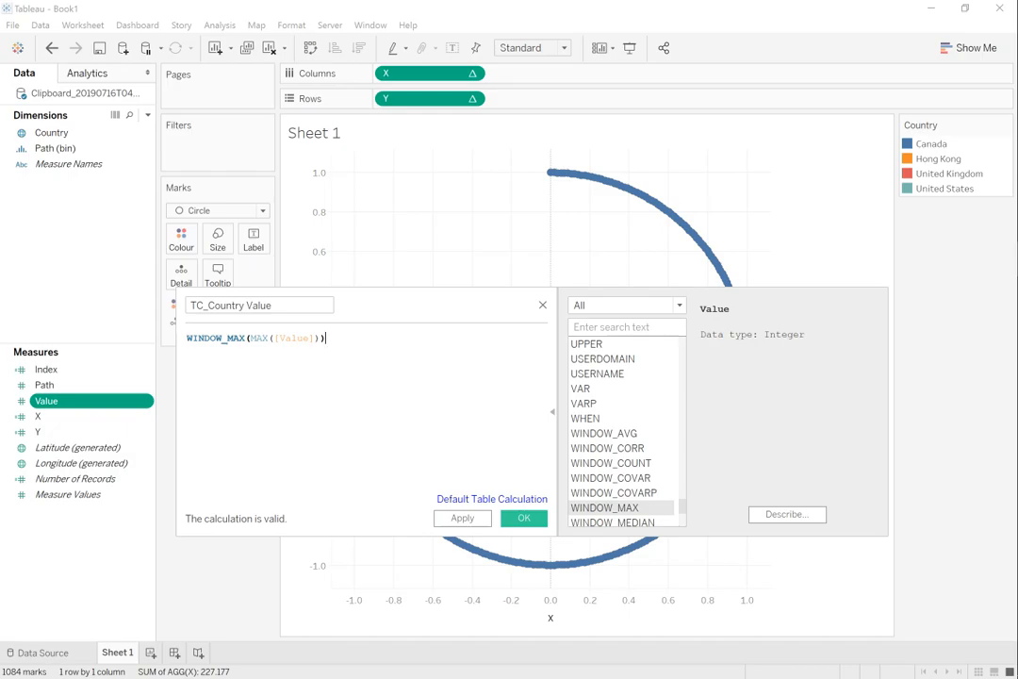
{"action": "left_click", "coordinate": [523, 517]}
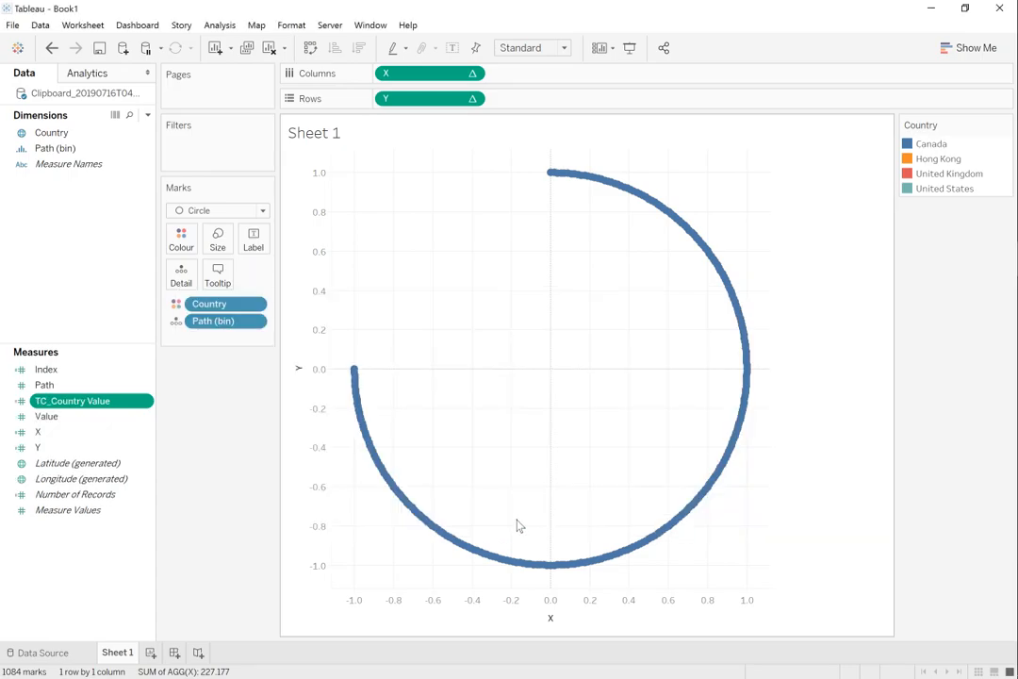
Create a calculated field named TC_Rank with the formula RANK_UNIQUE([TC_Country Value],"asc").
{"action": "left_click", "coordinate": [95, 554]}
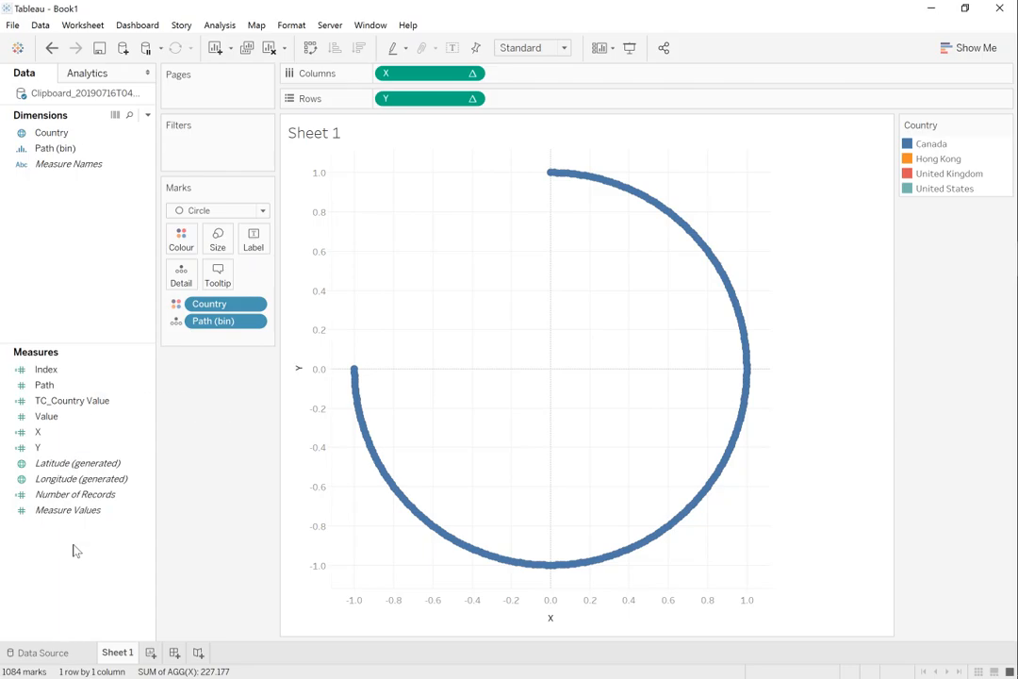
{"action": "right_click", "coordinate": [75, 551]}
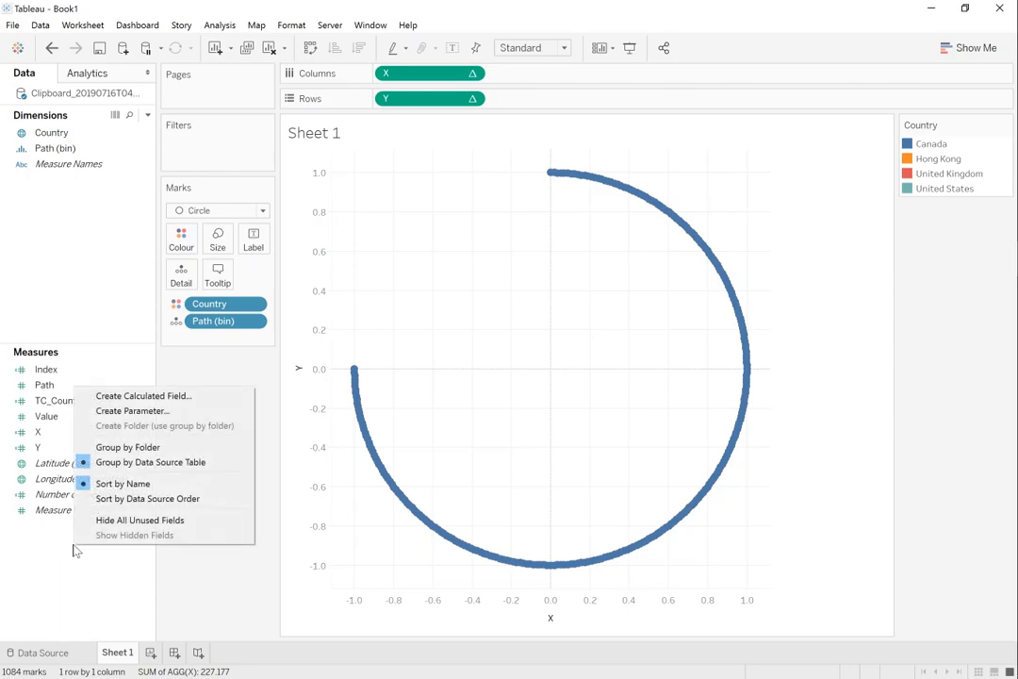
{"action": "left_click", "coordinate": [151, 396]}
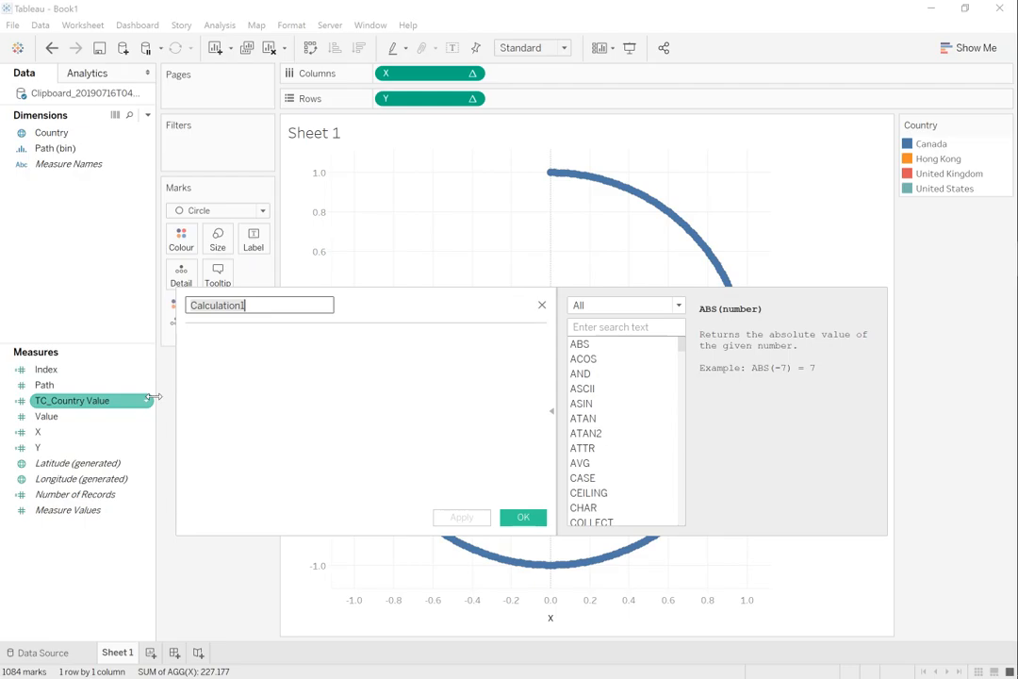
{"action": "type", "text": "TC_RA"}
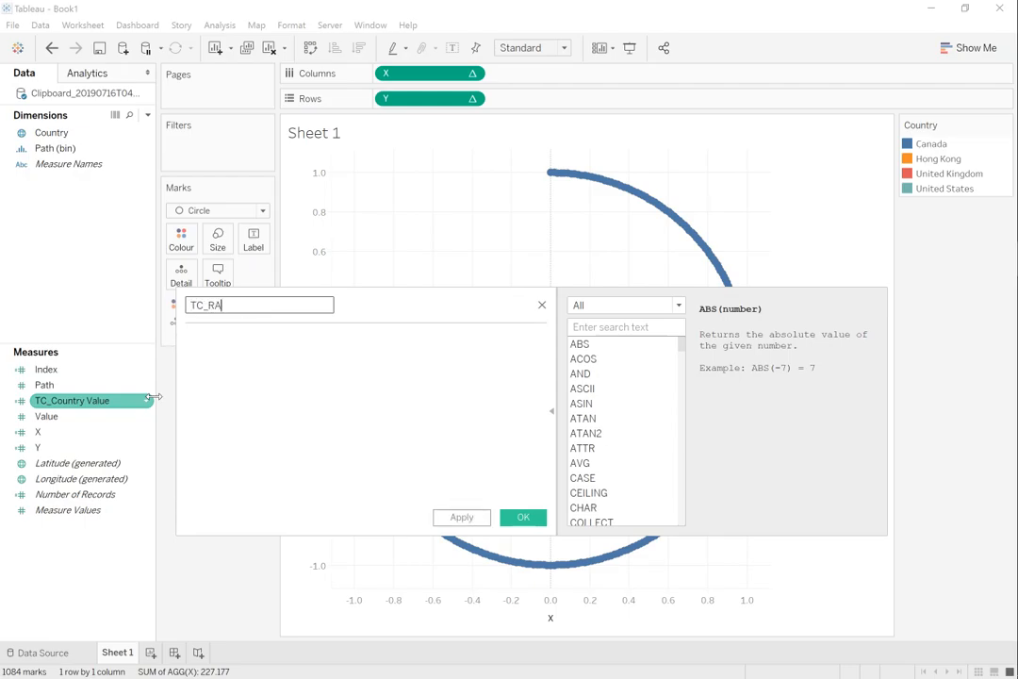
{"action": "key", "text": "BackSpace"}
{"action": "type", "text": "ank"}
{"action": "key", "text": "Tab"}
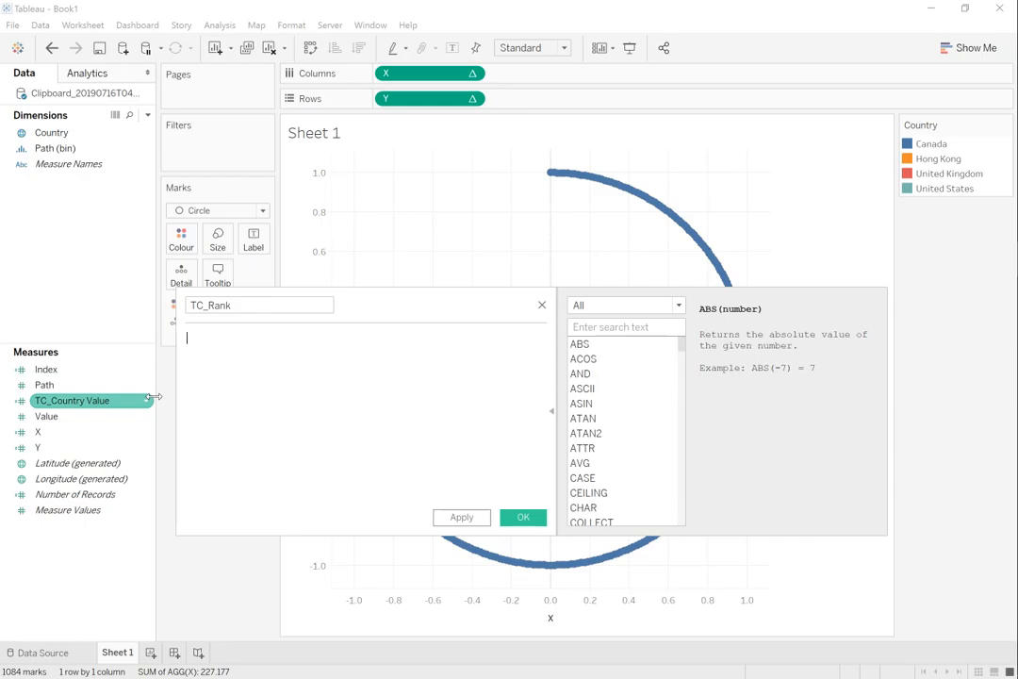
{"action": "type", "text": "rank"}
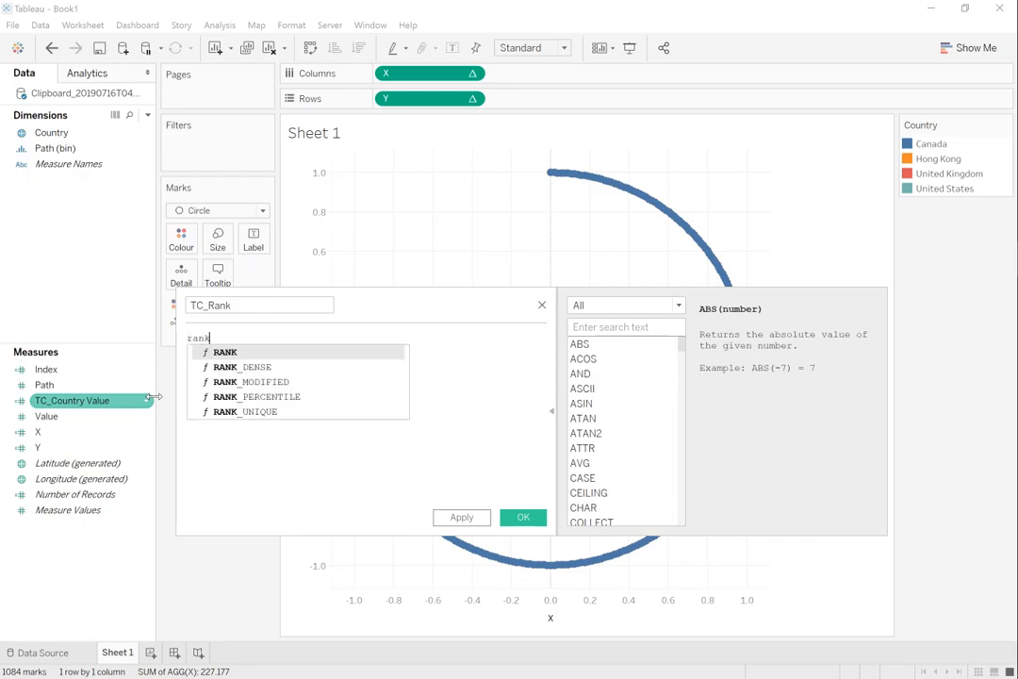
{"action": "key", "text": "Down"}
{"action": "key", "text": "Down"}
{"action": "key", "text": "Down"}
{"action": "key", "text": "Down"}
{"action": "key", "text": "Return"}
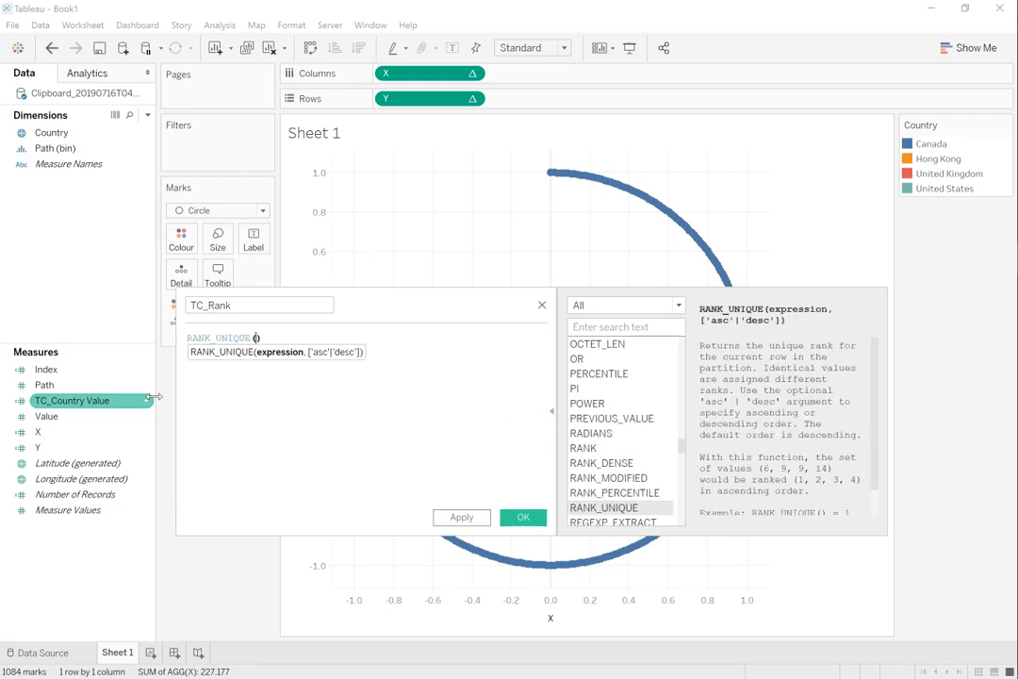
{"action": "type", "text": "tc"}
{"action": "key", "text": "Return"}
{"action": "type", "text": ",'"}
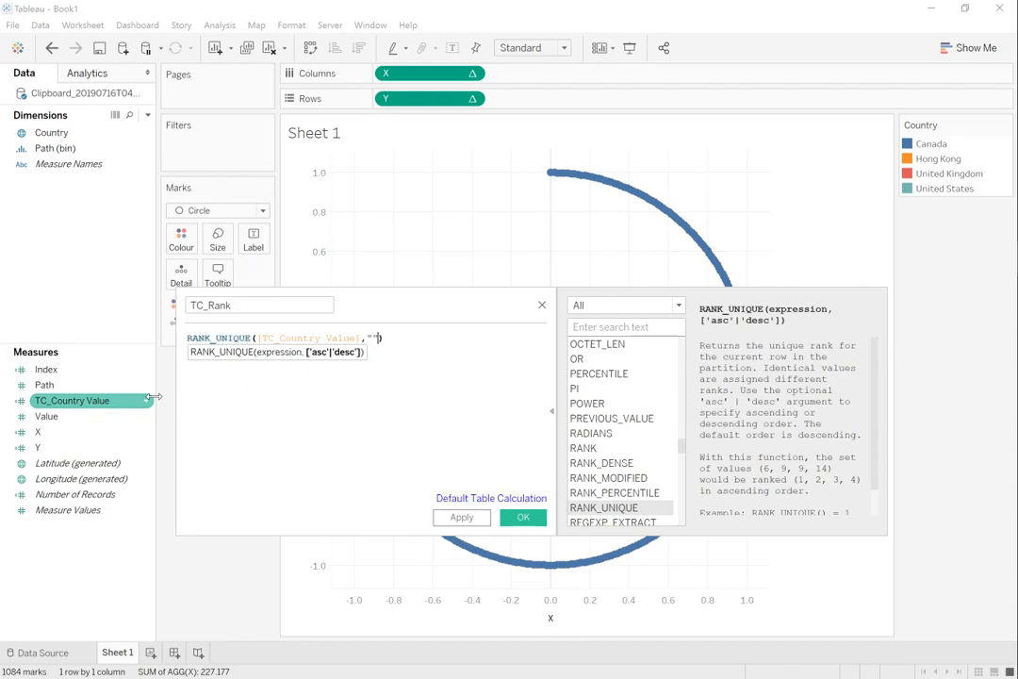
{"action": "type", "text": "asc"}
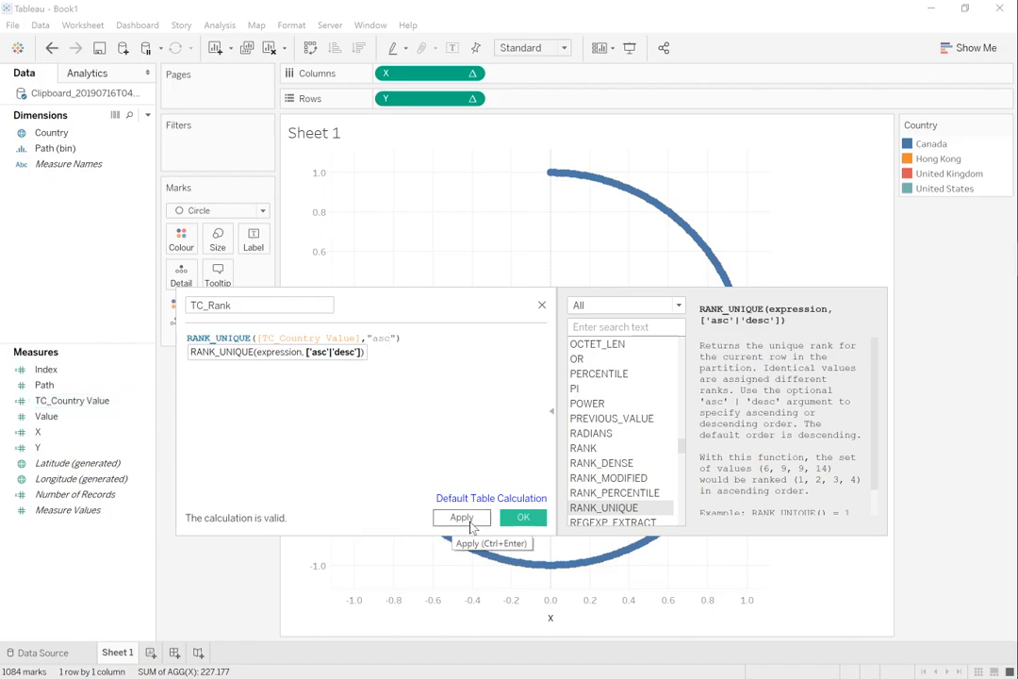
{"action": "left_click", "coordinate": [462, 517]}
{"action": "left_click", "coordinate": [525, 519]}
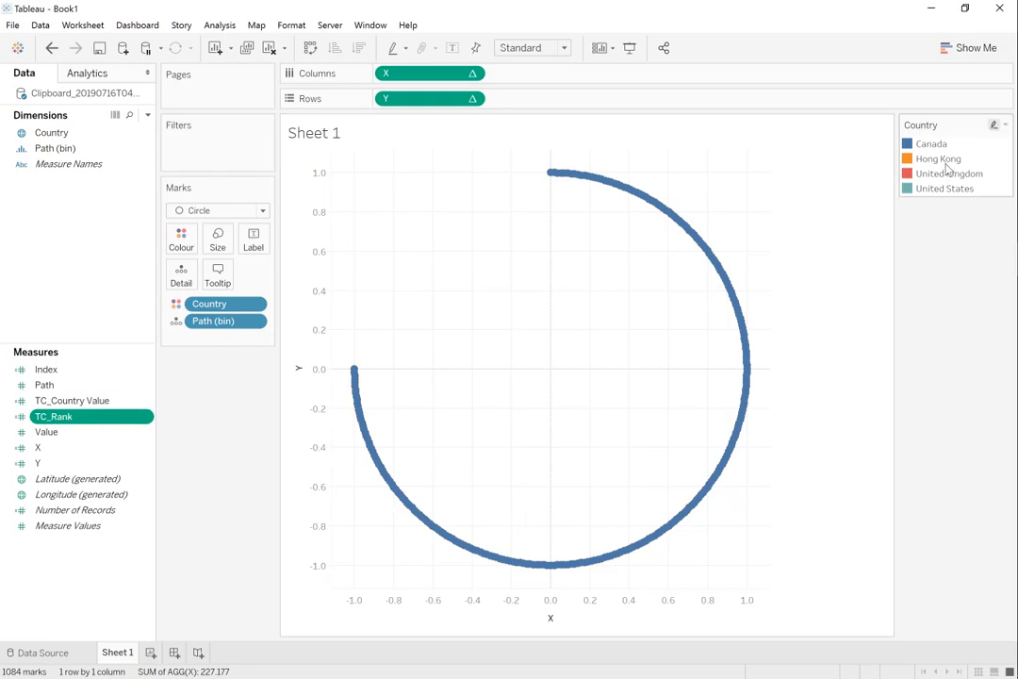
Multiply the X calculated field by the rank, making its formula SIN(RADIANS([Index]))*[TC_Rank].
{"action": "right_click", "coordinate": [67, 450]}
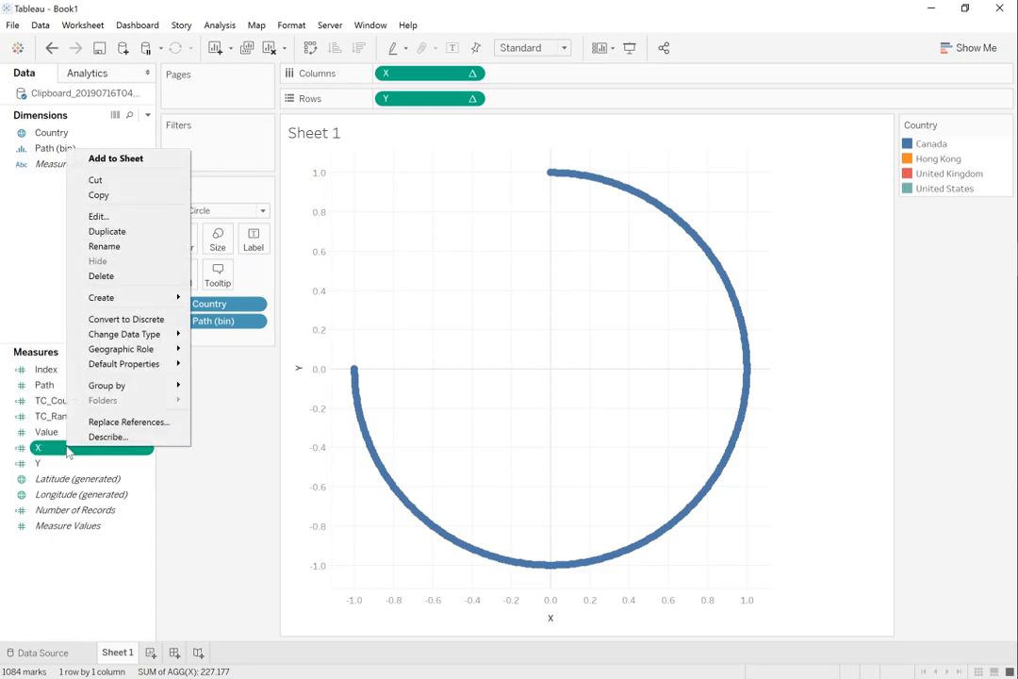
{"action": "left_click", "coordinate": [122, 223]}
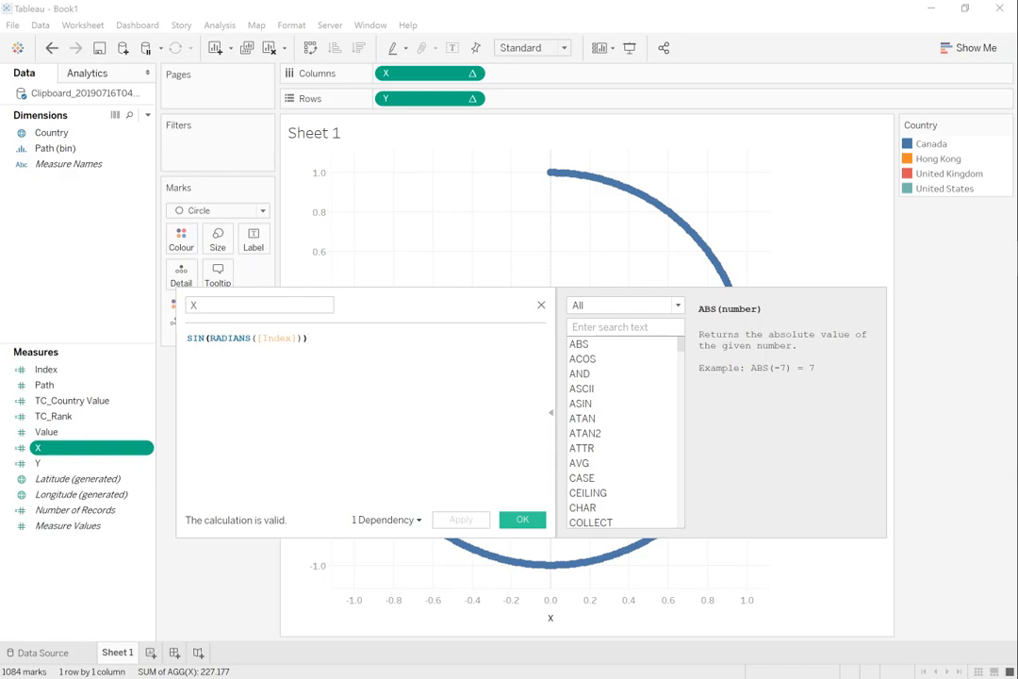
{"action": "type", "text": "*tc"}
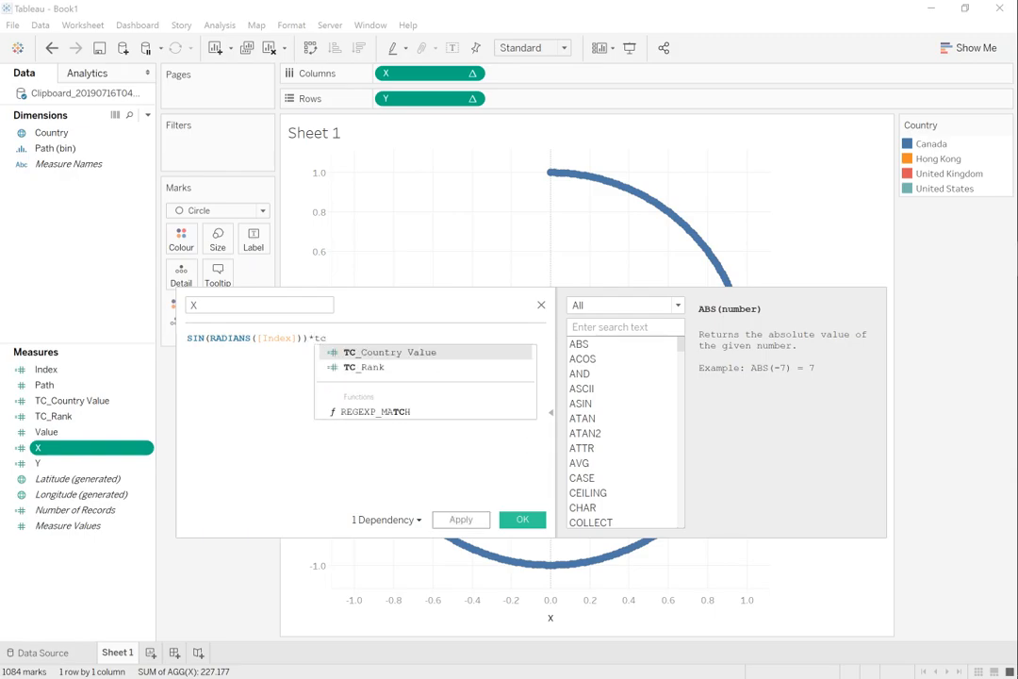
{"action": "key", "text": "Down"}
{"action": "key", "text": "Return"}
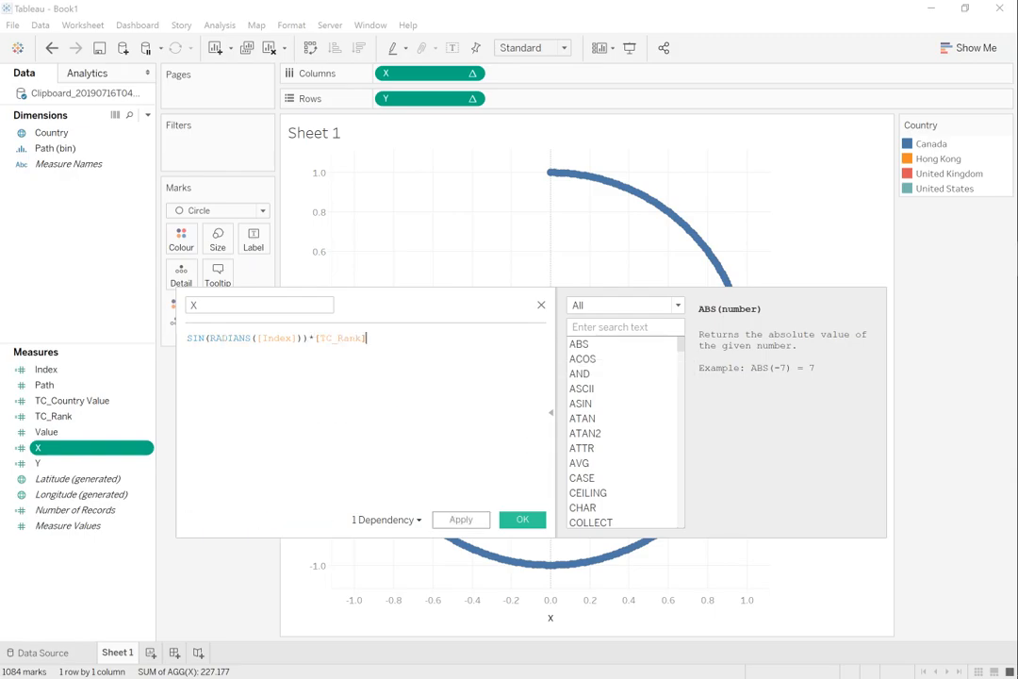
{"action": "left_click", "coordinate": [461, 520]}
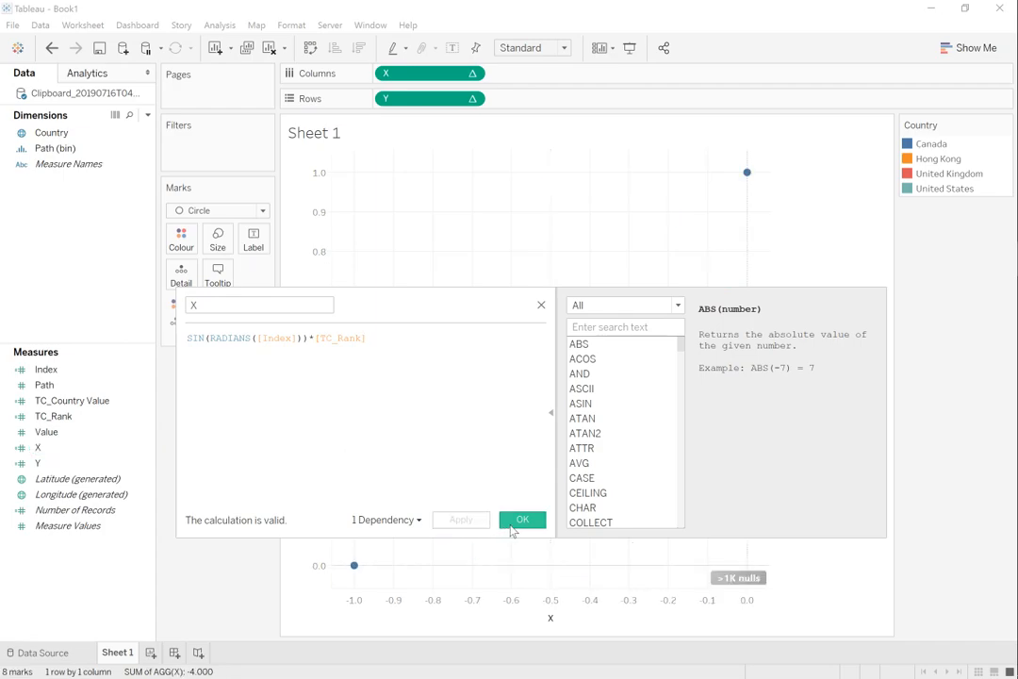
{"action": "left_click", "coordinate": [514, 525]}
Multiply the Y calculated field by the rank, making its formula COS(RADIANS([Index]))*[TC_Rank].
{"action": "left_click", "coordinate": [42, 463]}
{"action": "right_click", "coordinate": [55, 461]}
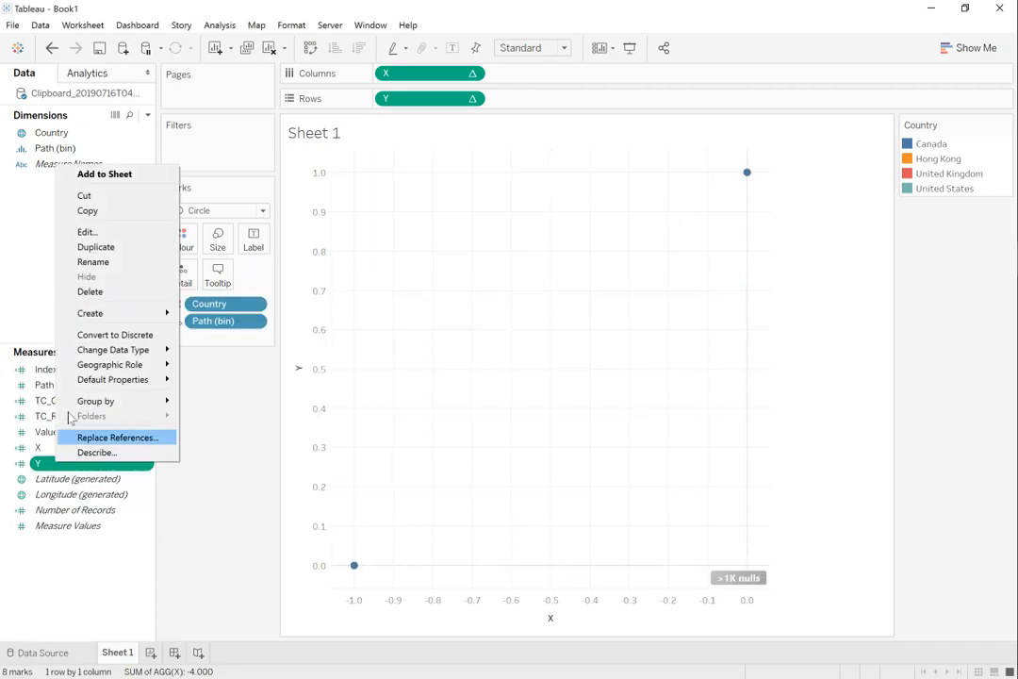
{"action": "left_click", "coordinate": [143, 232]}
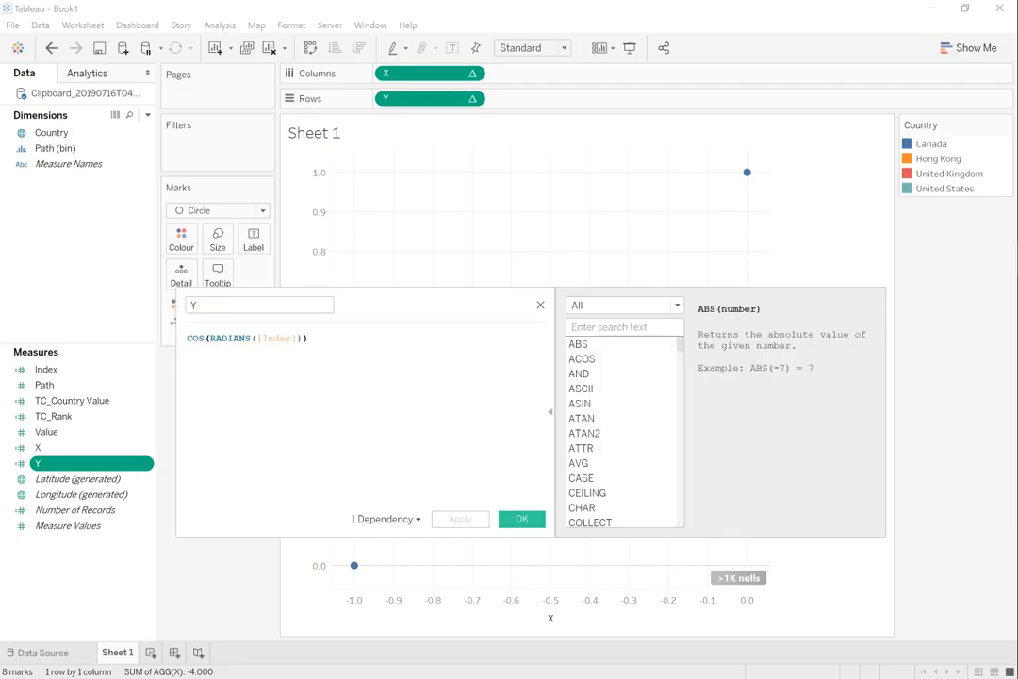
{"action": "type", "text": "*tc"}
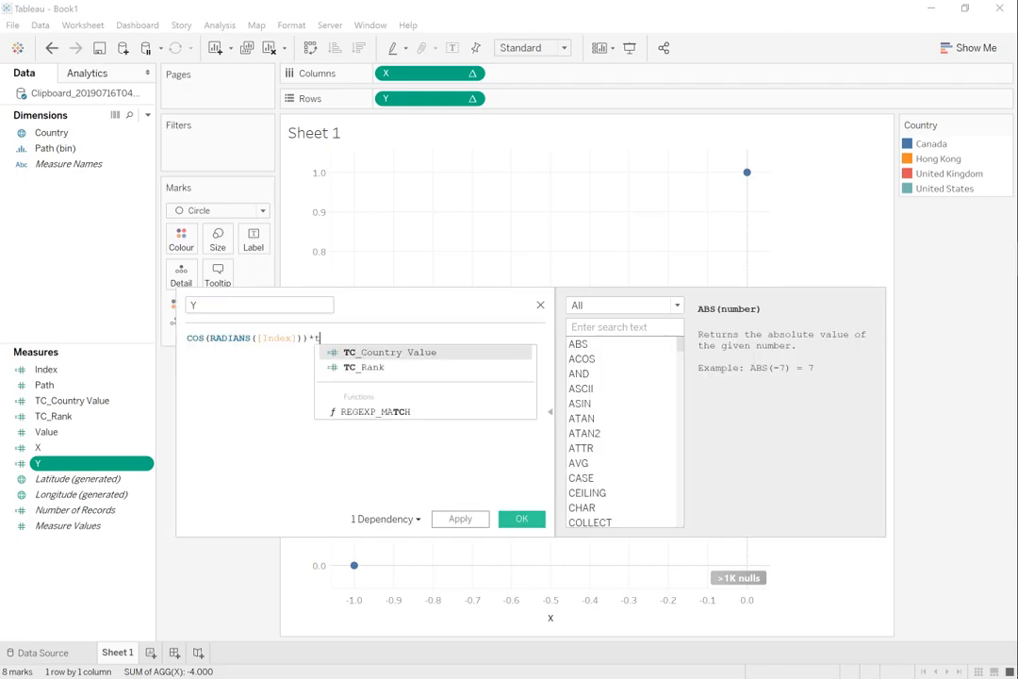
{"action": "key", "text": "Down"}
{"action": "key", "text": "Return"}
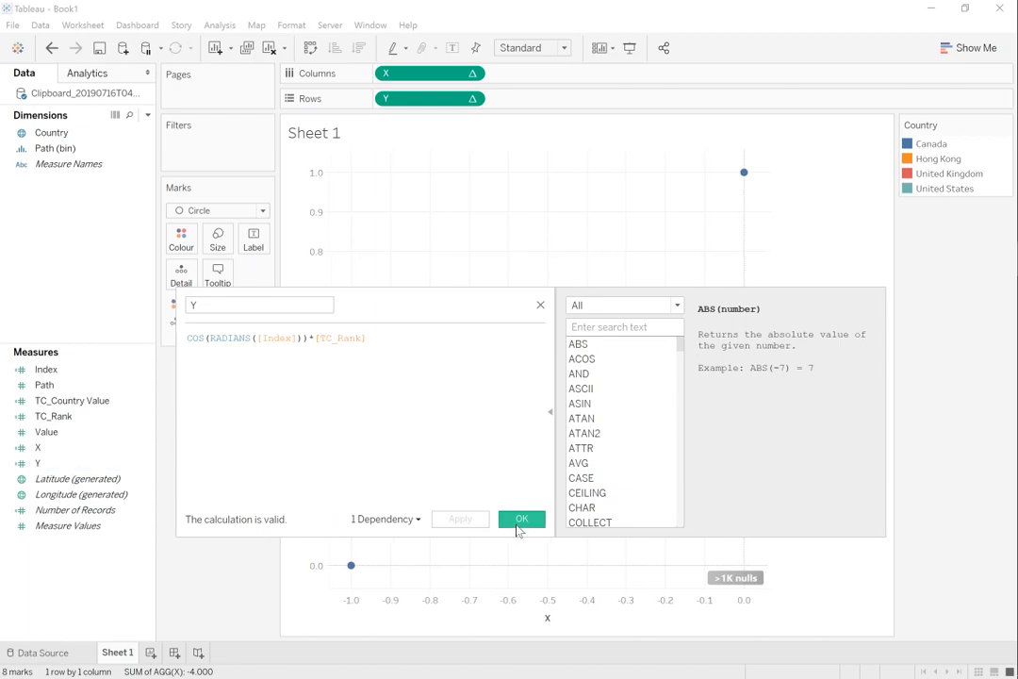
{"action": "left_click", "coordinate": [521, 521]}
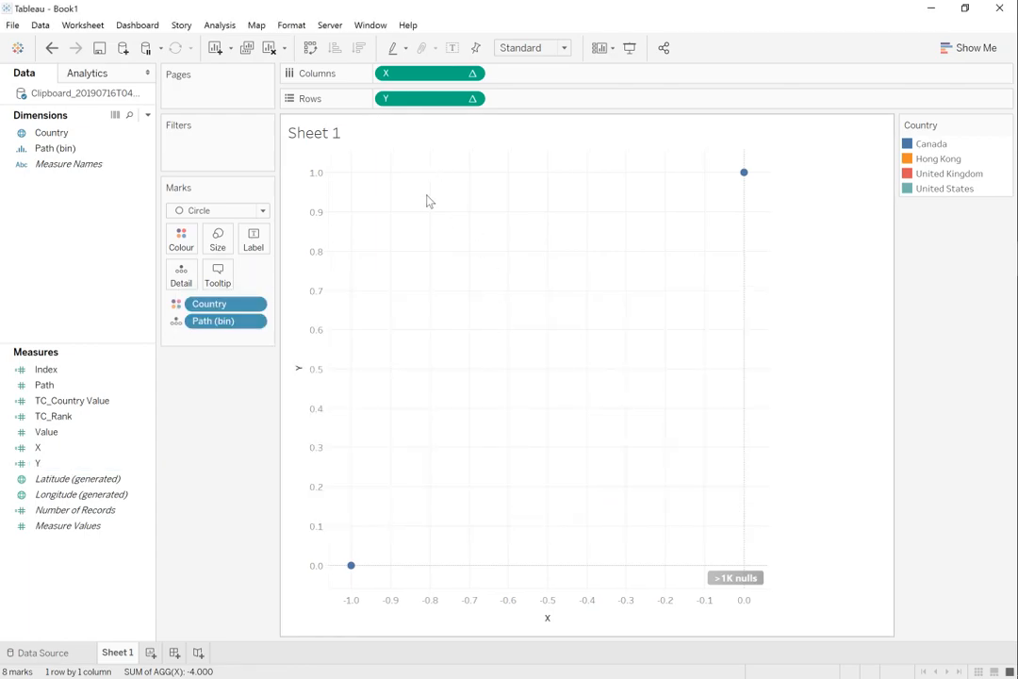
Set the X and Y table calculations to compute using Path (bin).
{"action": "right_click", "coordinate": [422, 79]}
{"action": "mouse_move", "coordinate": [497, 262]}
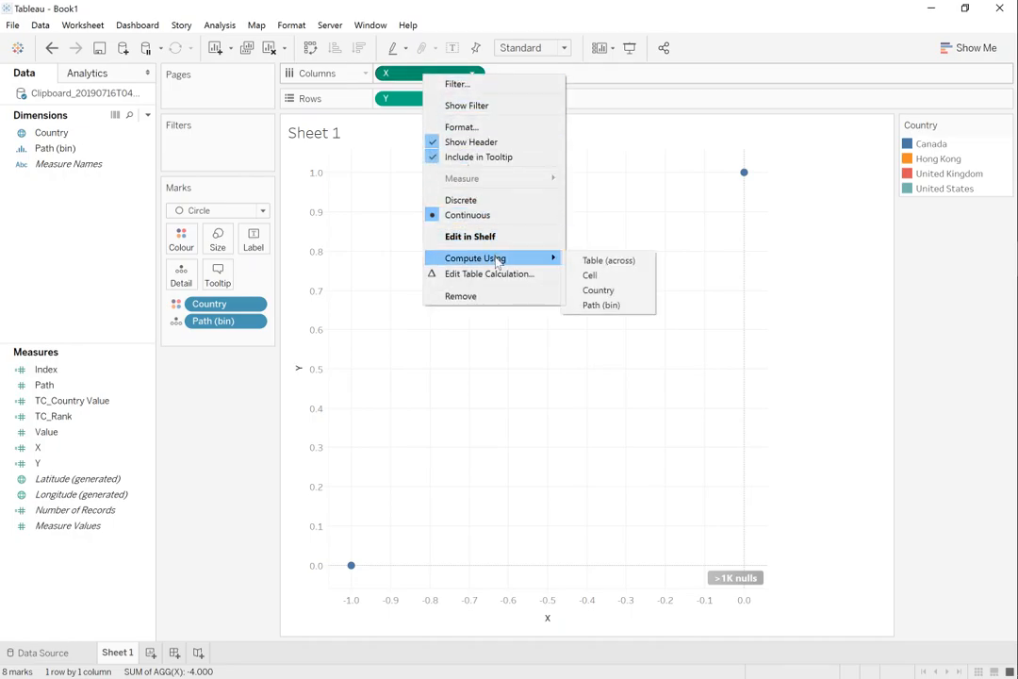
{"action": "left_click", "coordinate": [600, 304]}
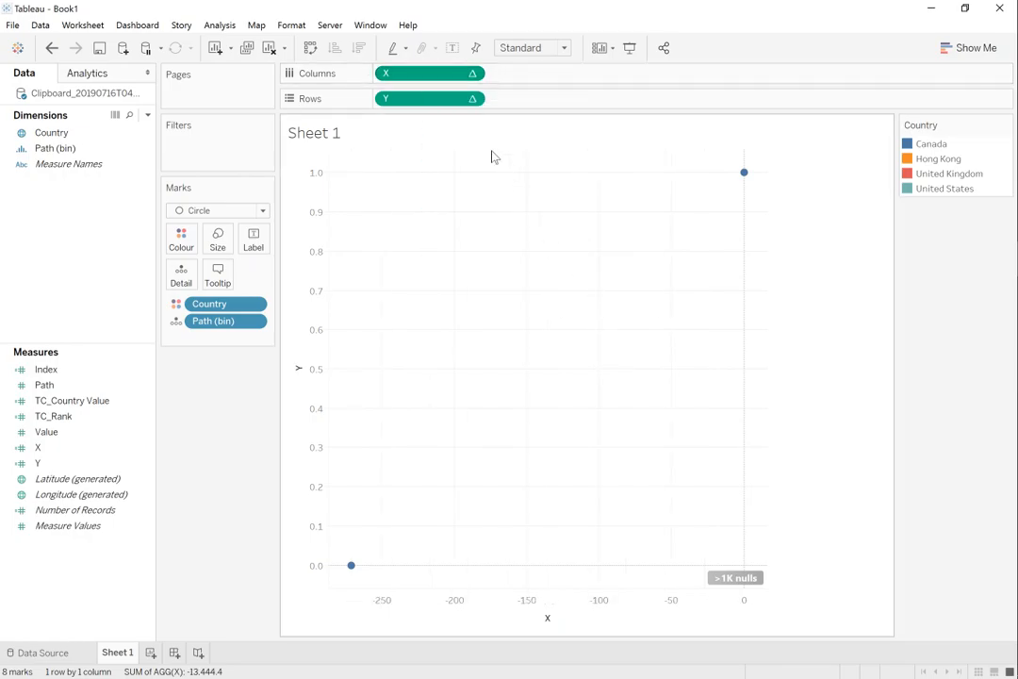
{"action": "right_click", "coordinate": [416, 99]}
{"action": "mouse_move", "coordinate": [510, 280]}
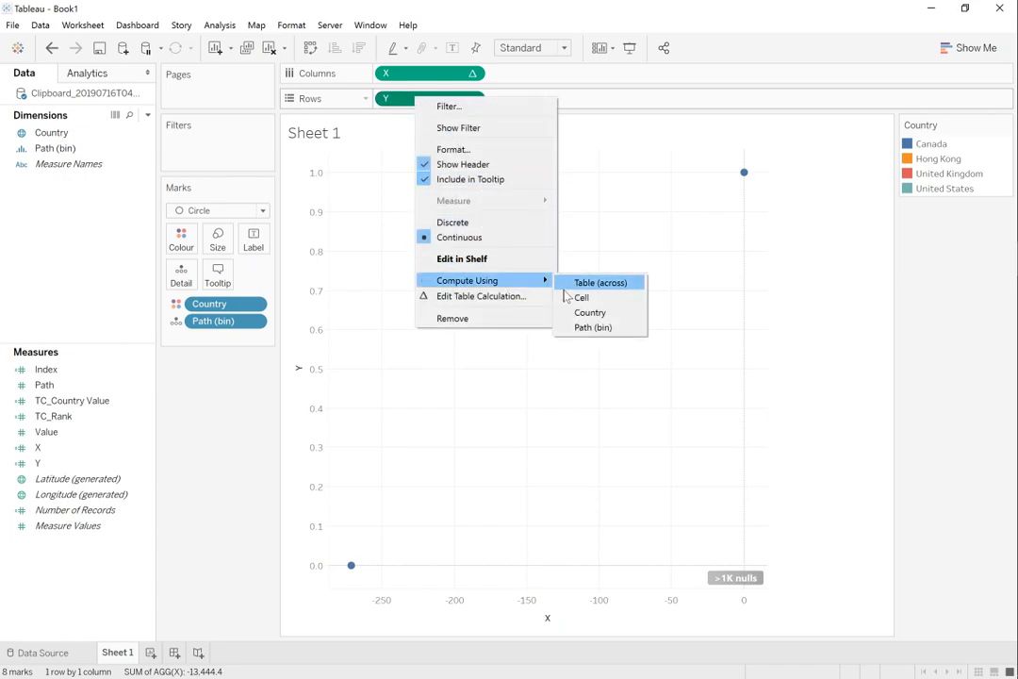
{"action": "left_click", "coordinate": [594, 327]}
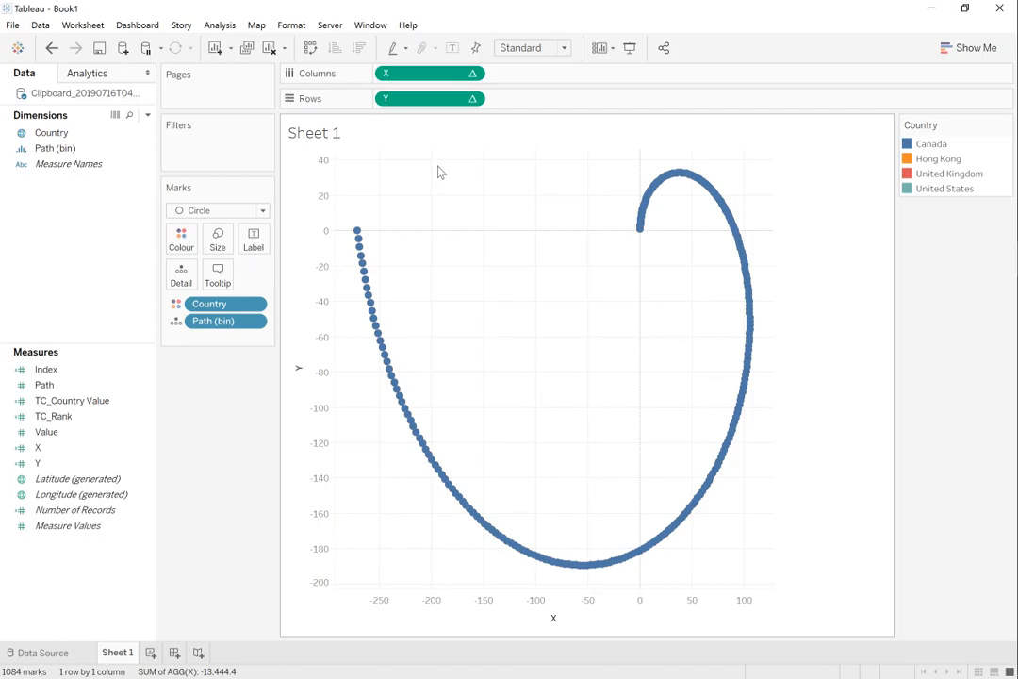
In X's table calculation, set the nested TC_Rank to compute by Country only, without Path (bin).
{"action": "right_click", "coordinate": [420, 79]}
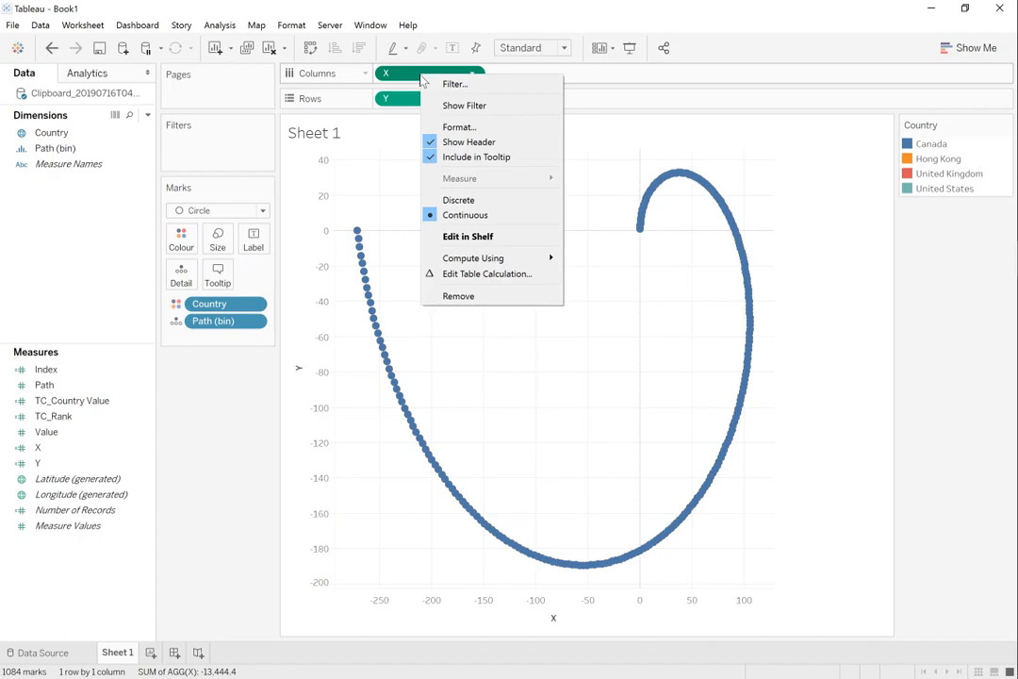
{"action": "left_click", "coordinate": [480, 276]}
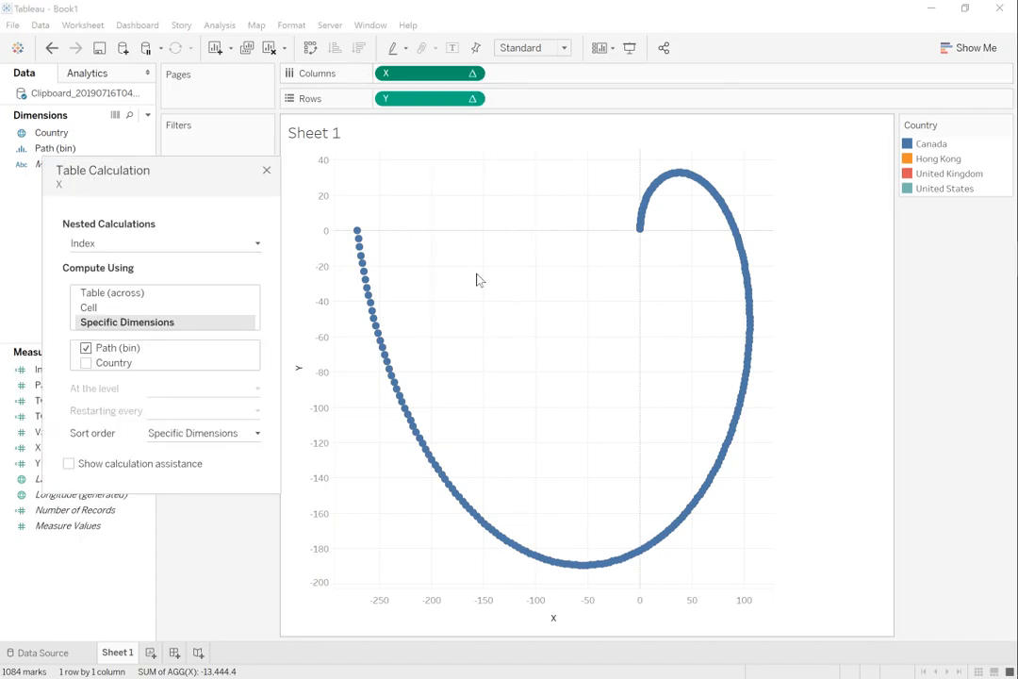
{"action": "left_click_drag", "start_coordinate": [198, 164], "coordinate": [548, 139]}
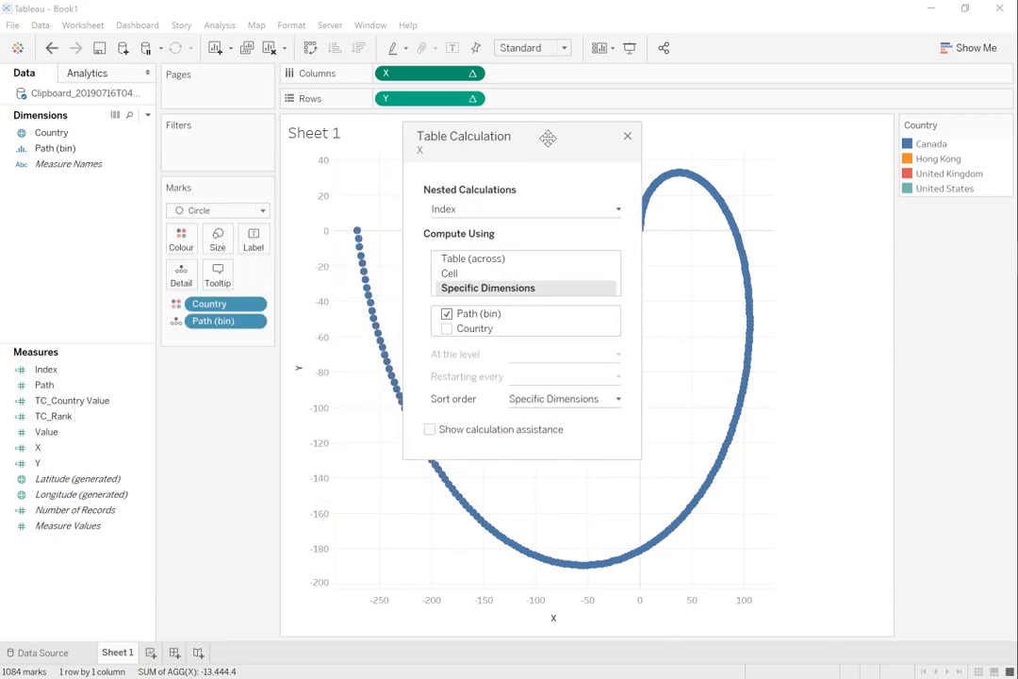
{"action": "left_click", "coordinate": [463, 211]}
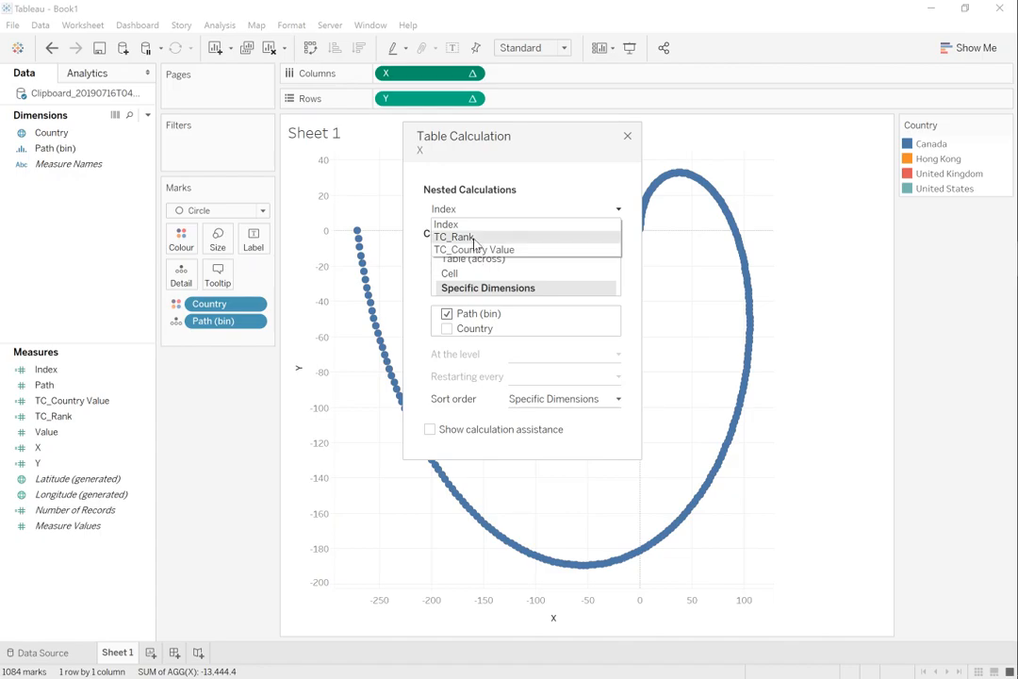
{"action": "left_click", "coordinate": [448, 236]}
{"action": "left_click", "coordinate": [447, 313]}
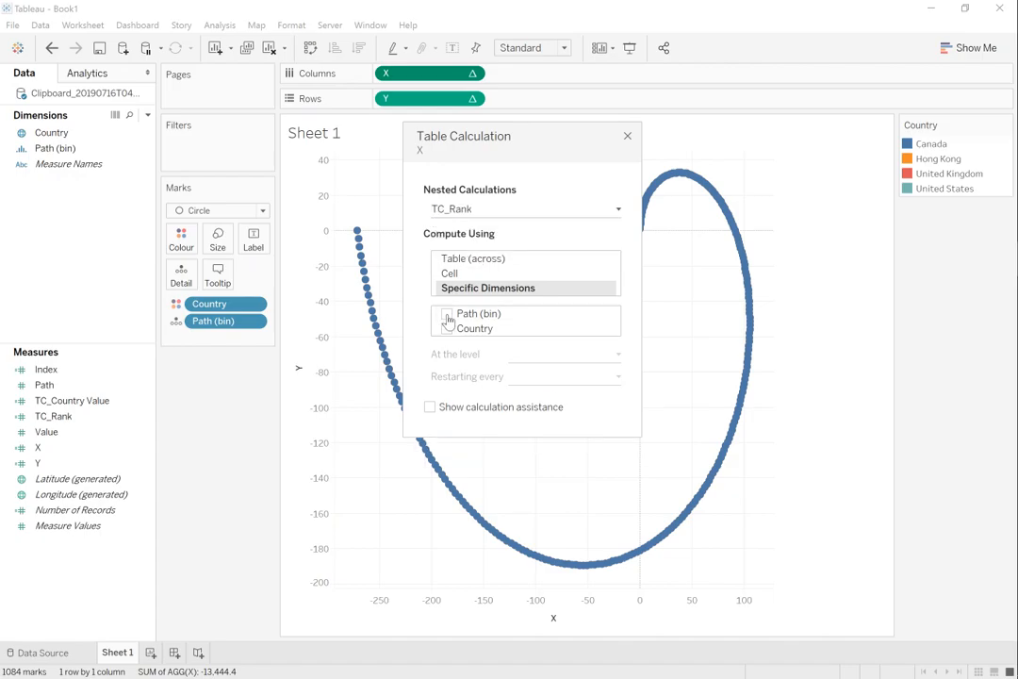
{"action": "left_click", "coordinate": [446, 330]}
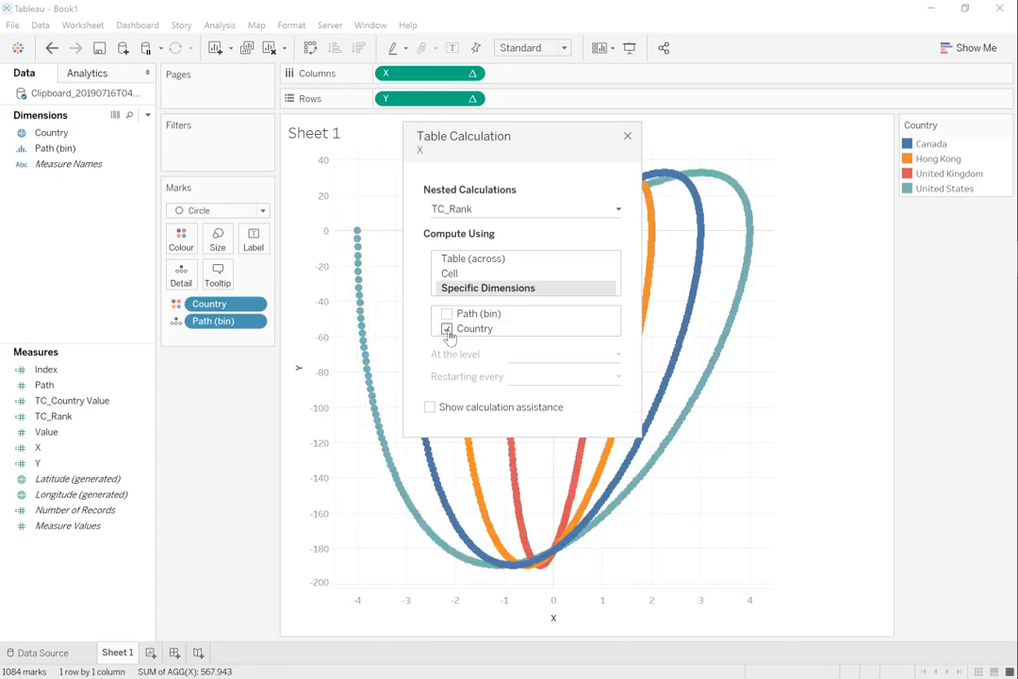
{"action": "left_click_drag", "start_coordinate": [497, 136], "coordinate": [820, 183]}
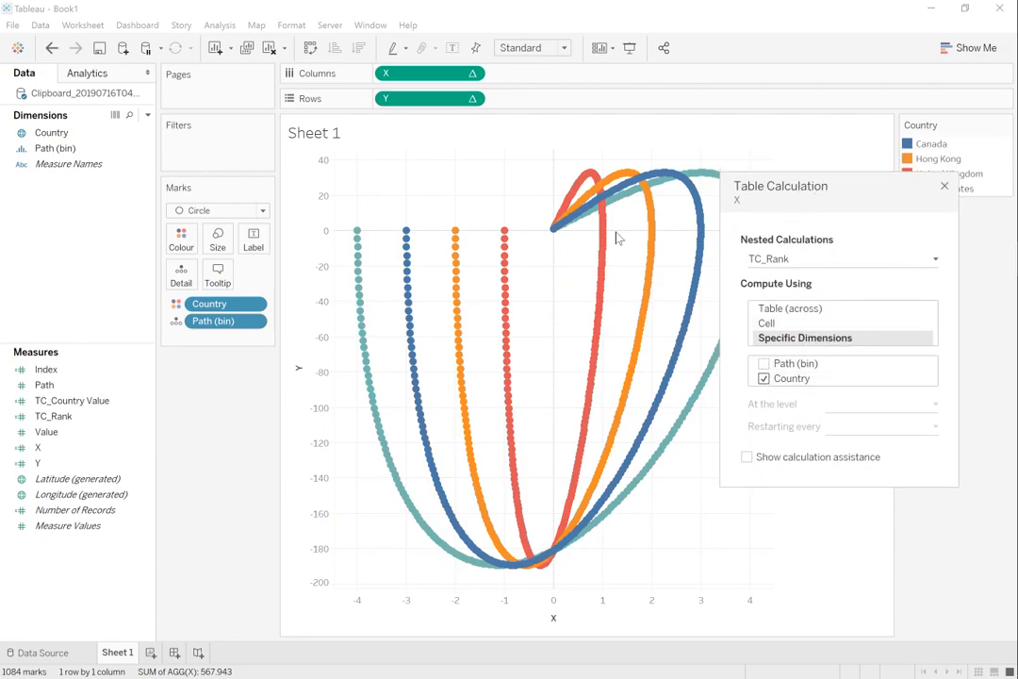
In Y's table calculation, set the nested TC_Rank to compute by Country only, without Path (bin).
{"action": "right_click", "coordinate": [424, 99]}
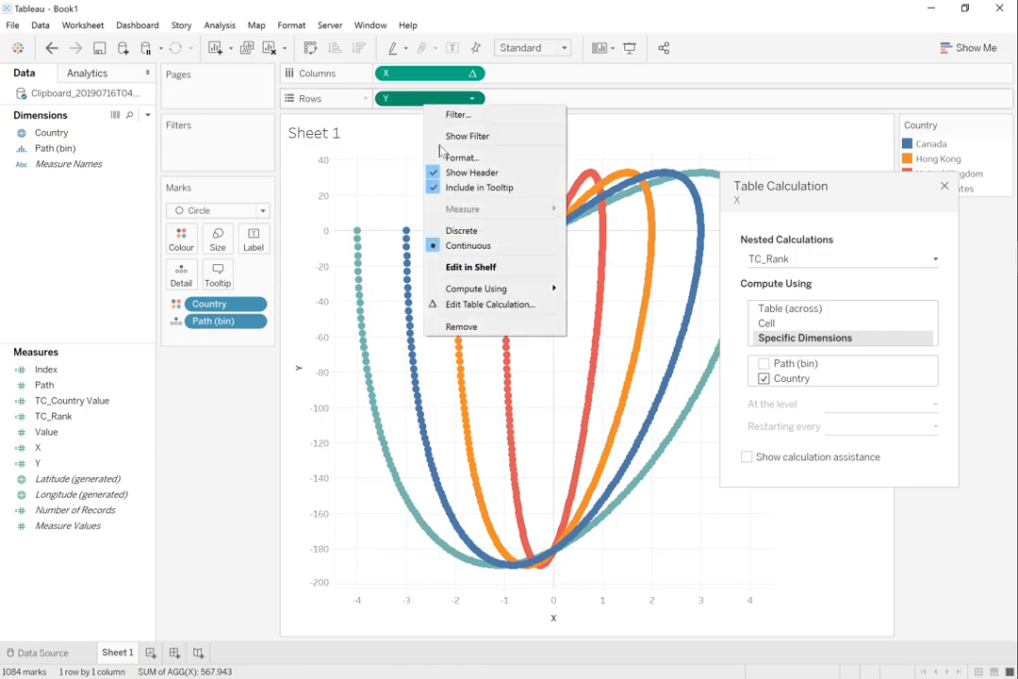
{"action": "left_click", "coordinate": [494, 306]}
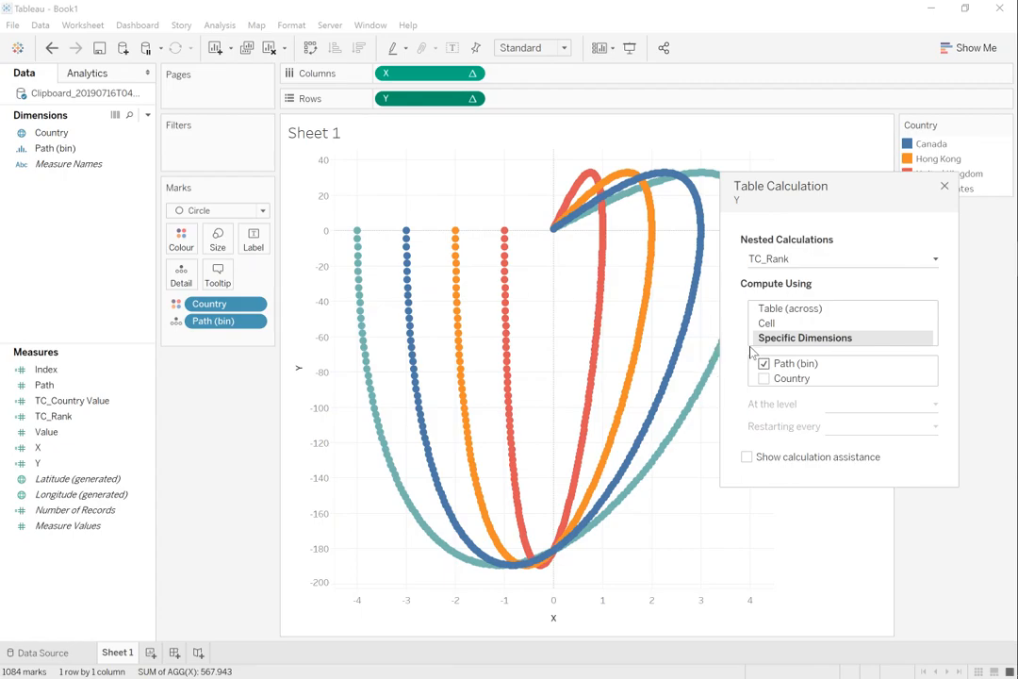
{"action": "left_click", "coordinate": [790, 259]}
{"action": "left_click", "coordinate": [783, 271]}
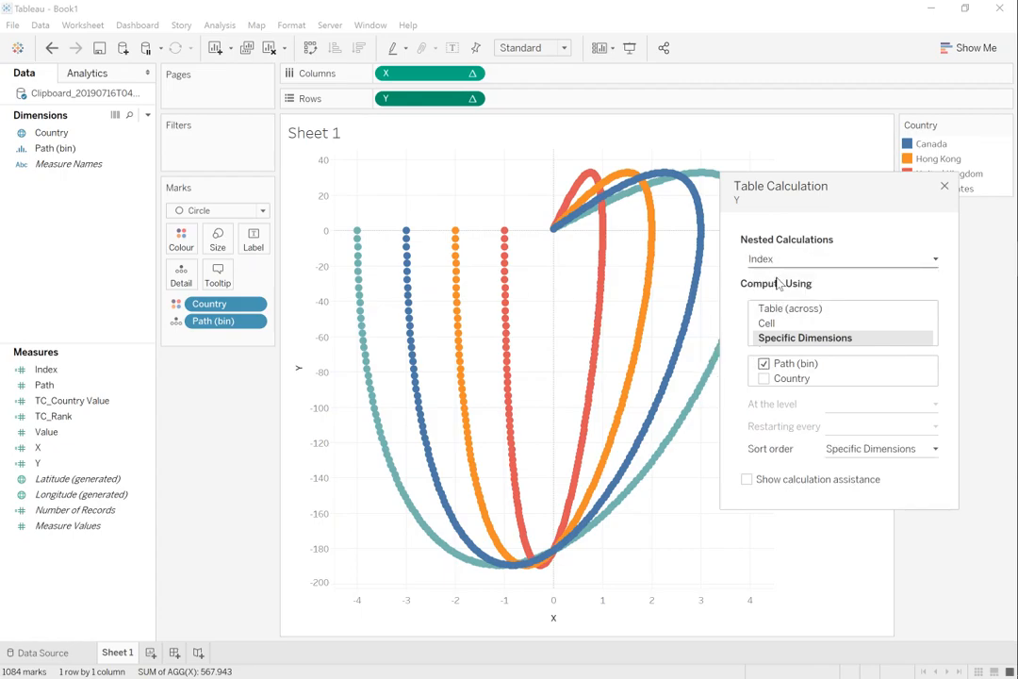
{"action": "left_click", "coordinate": [790, 258]}
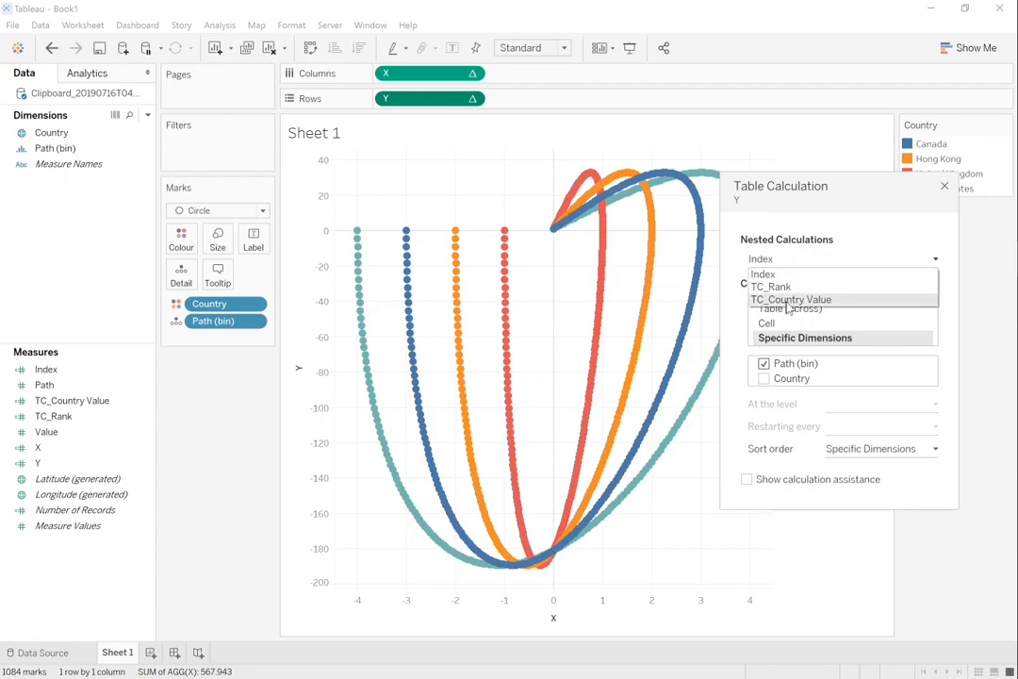
{"action": "left_click", "coordinate": [787, 297]}
{"action": "left_click", "coordinate": [784, 258]}
{"action": "left_click", "coordinate": [771, 286]}
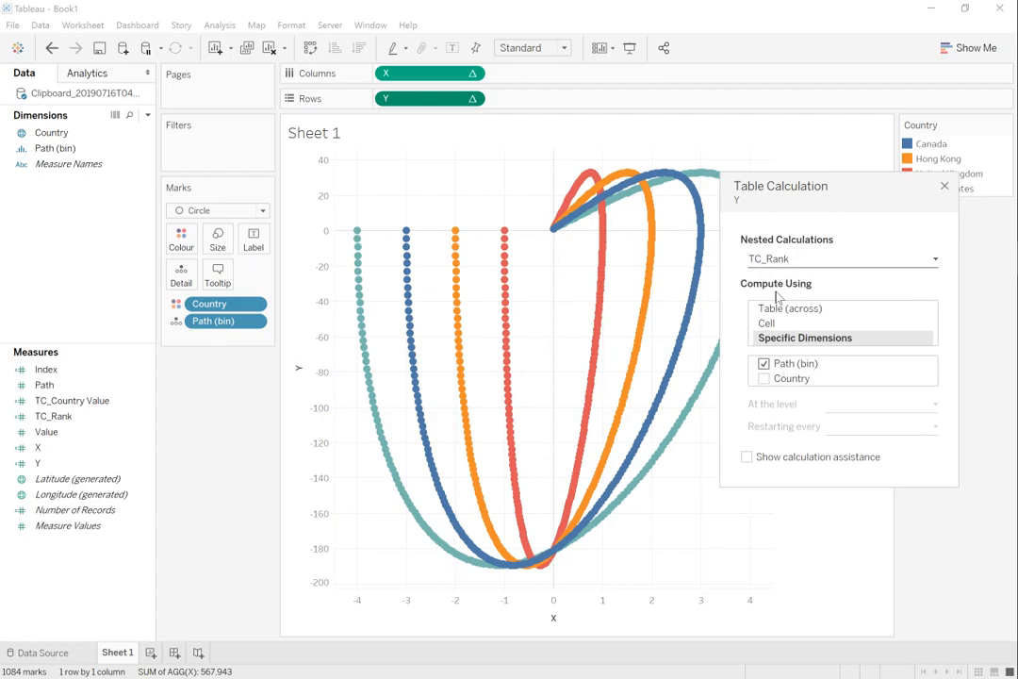
{"action": "left_click", "coordinate": [764, 363]}
{"action": "left_click", "coordinate": [765, 379]}
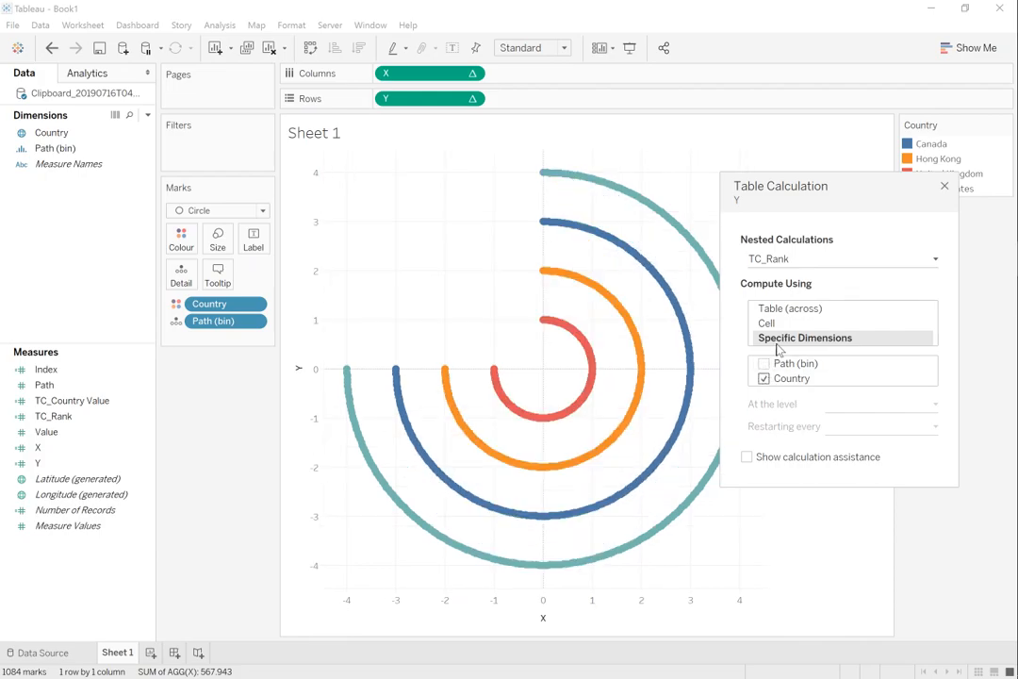
{"action": "left_click", "coordinate": [944, 187]}
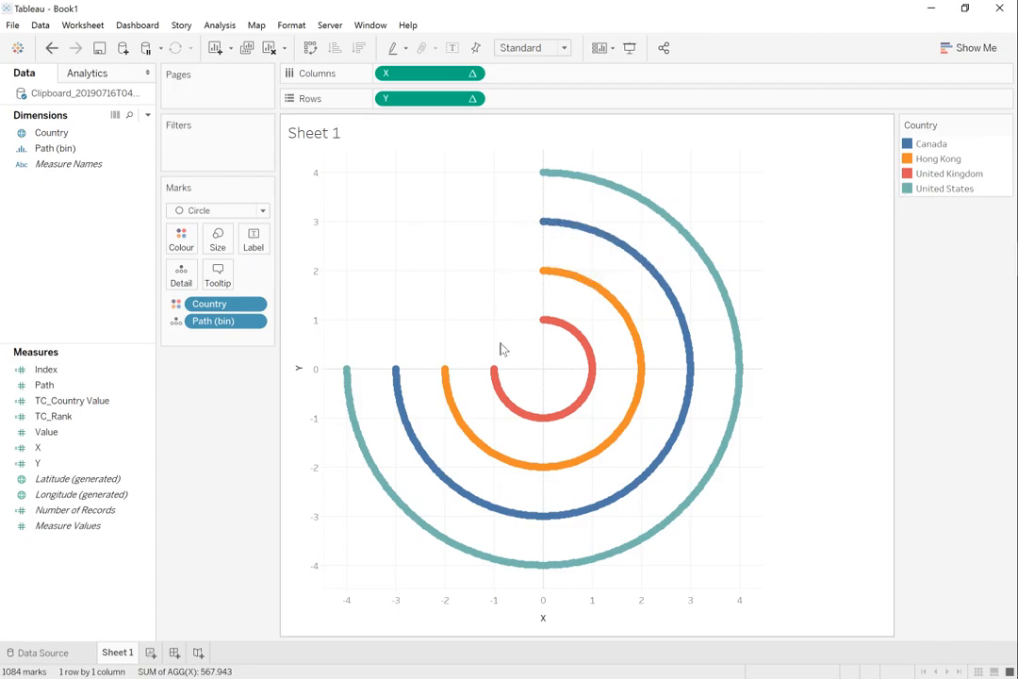
Inspect the mark details along the country arcs to compare where each arc ends.
{"action": "mouse_move", "coordinate": [493, 367]}
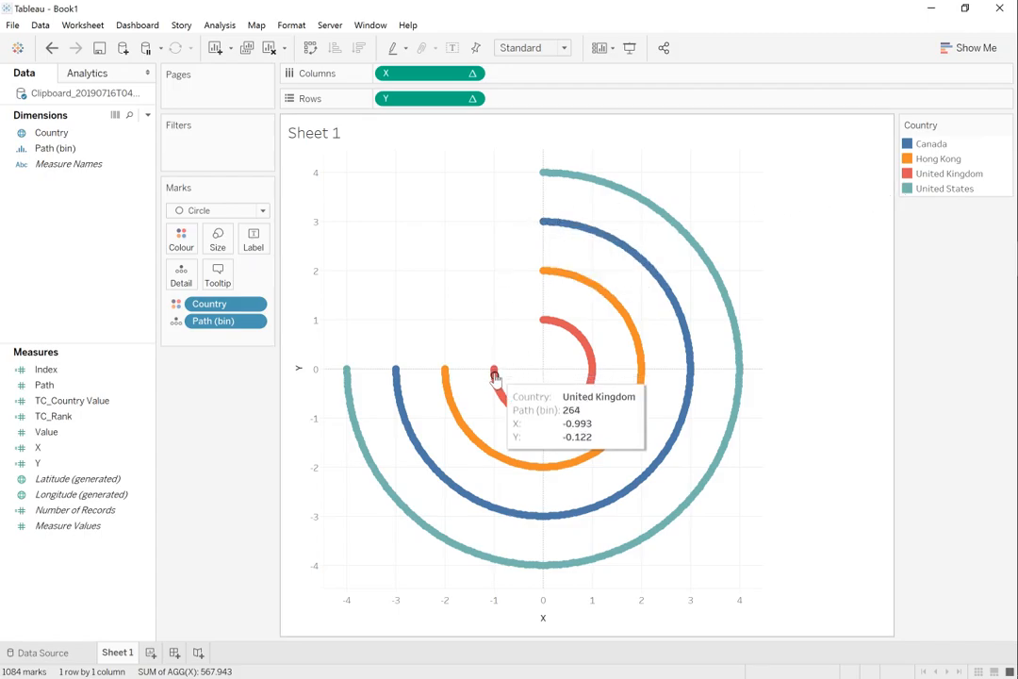
{"action": "mouse_move", "coordinate": [398, 375]}
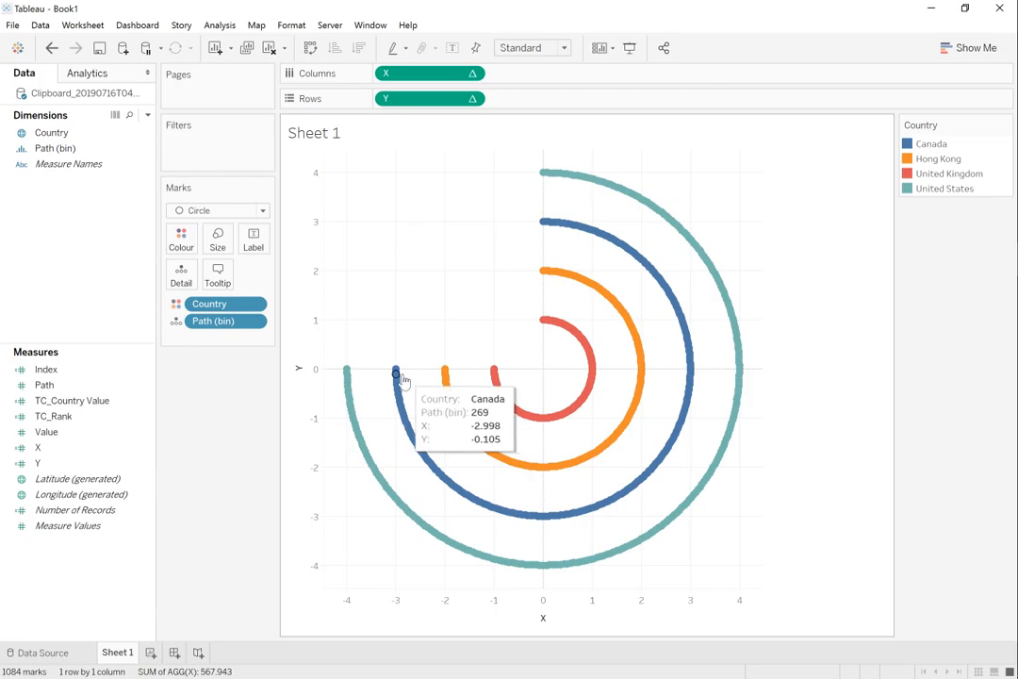
{"action": "mouse_move", "coordinate": [349, 377]}
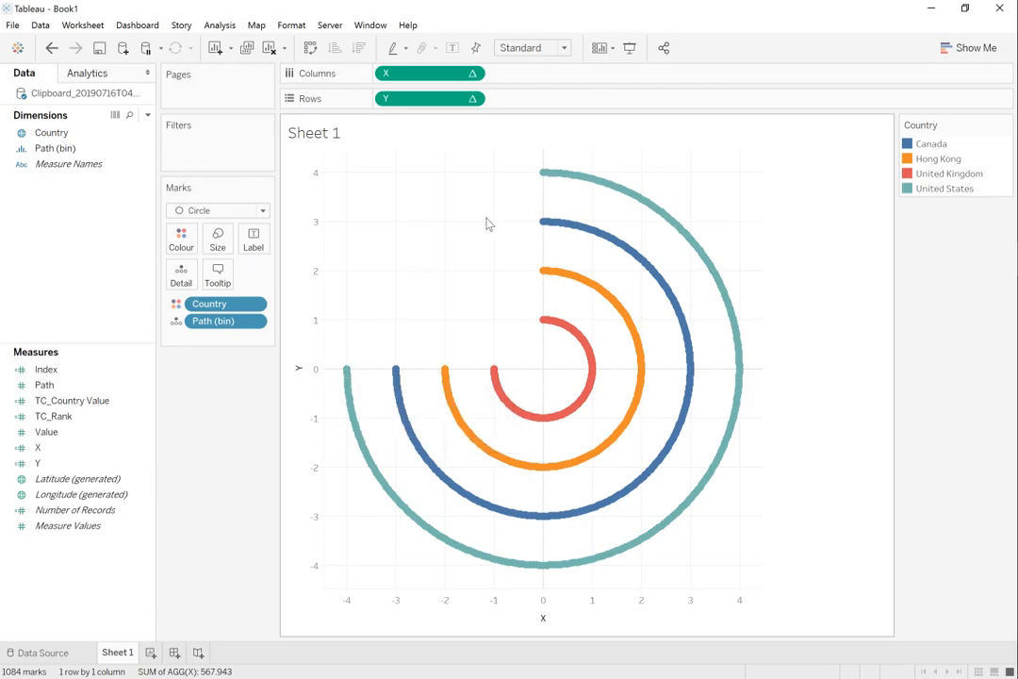
{"action": "mouse_move", "coordinate": [558, 321]}
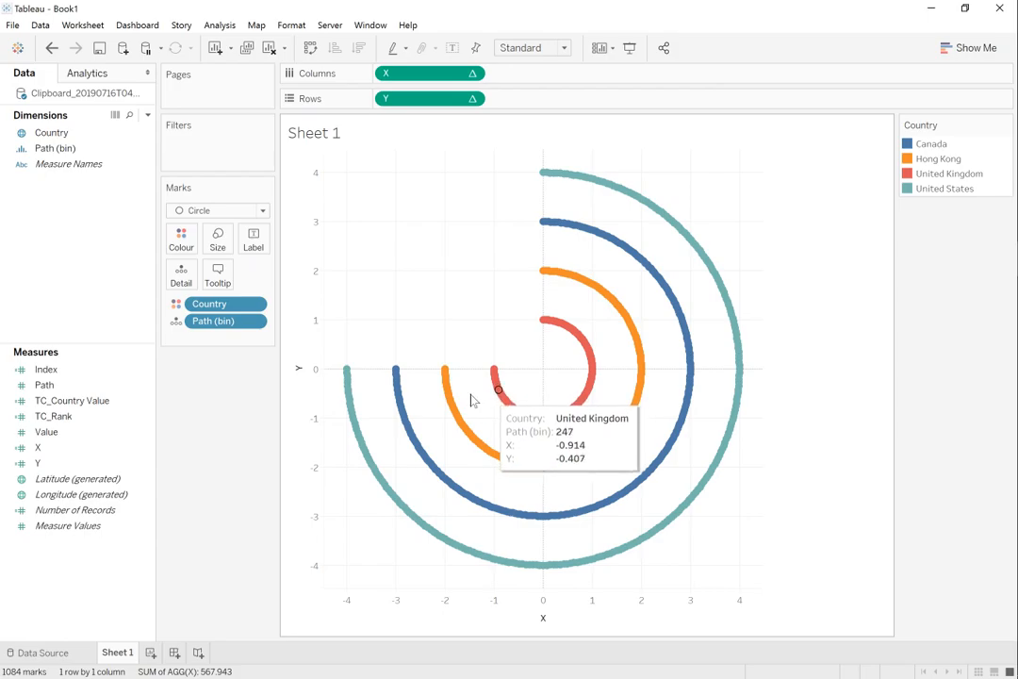
{"action": "mouse_move", "coordinate": [350, 385]}
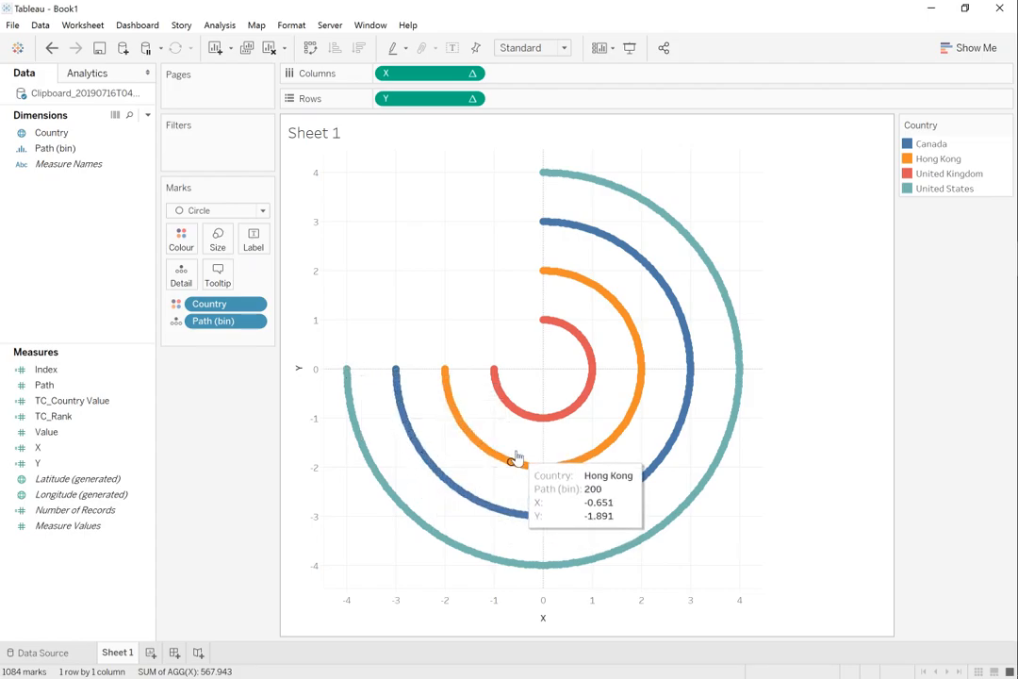
Create a calculated field named TC_Max Value (All Countries) with the formula WINDOW_MAX(MAX([Value])).
{"action": "right_click", "coordinate": [104, 551]}
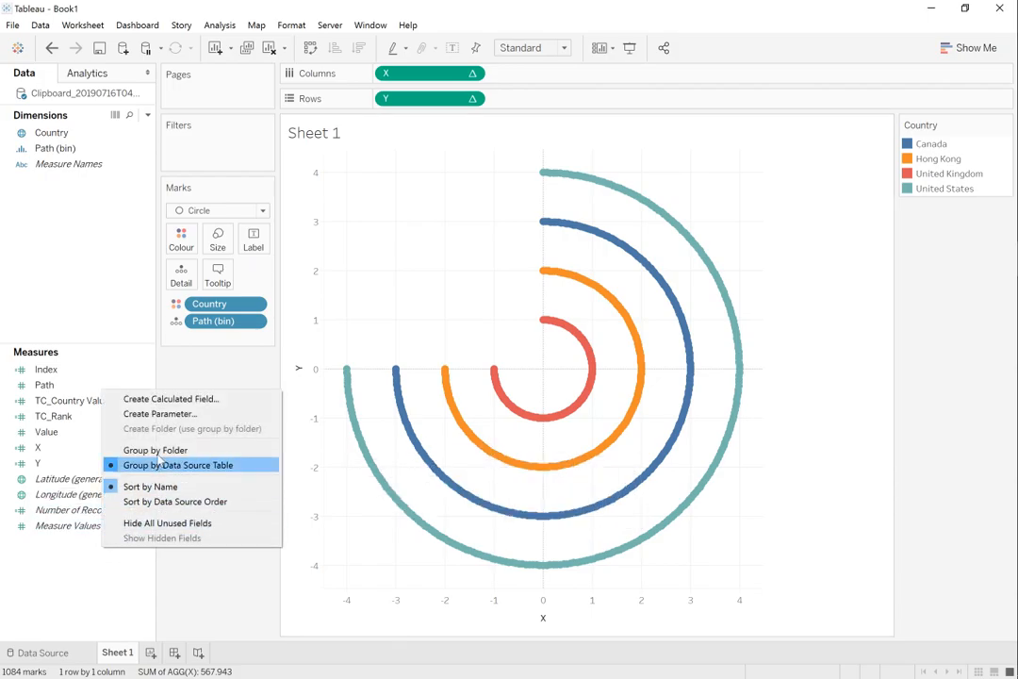
{"action": "left_click", "coordinate": [176, 404]}
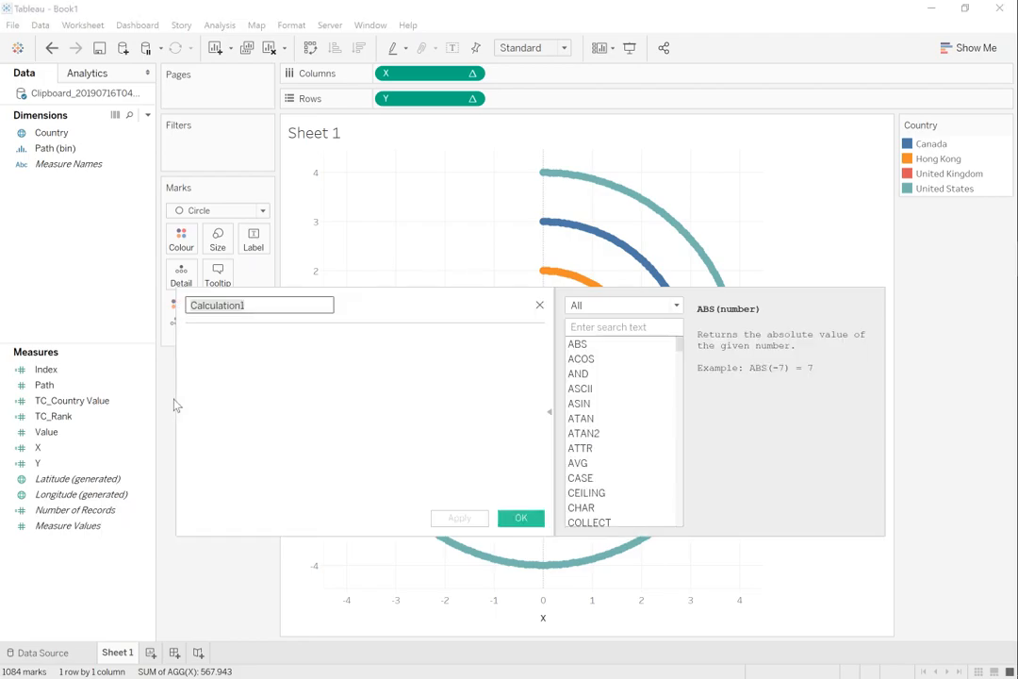
{"action": "type", "text": "TC_"}
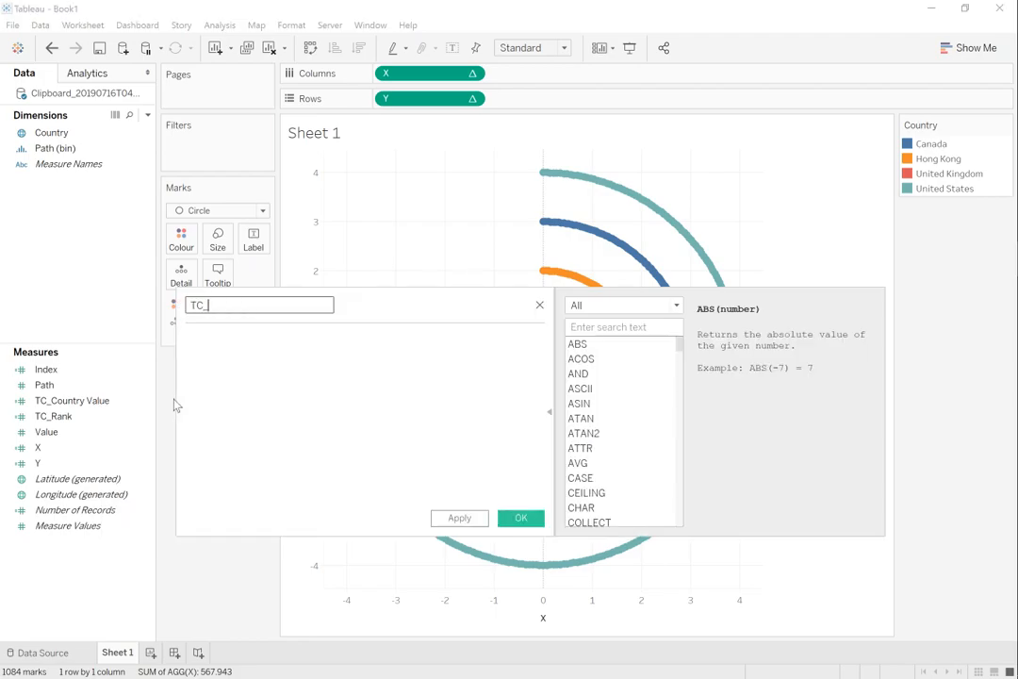
{"action": "type", "text": "Max Value (All Countries)"}
{"action": "key", "text": "Tab"}
{"action": "type", "text": "wind"}
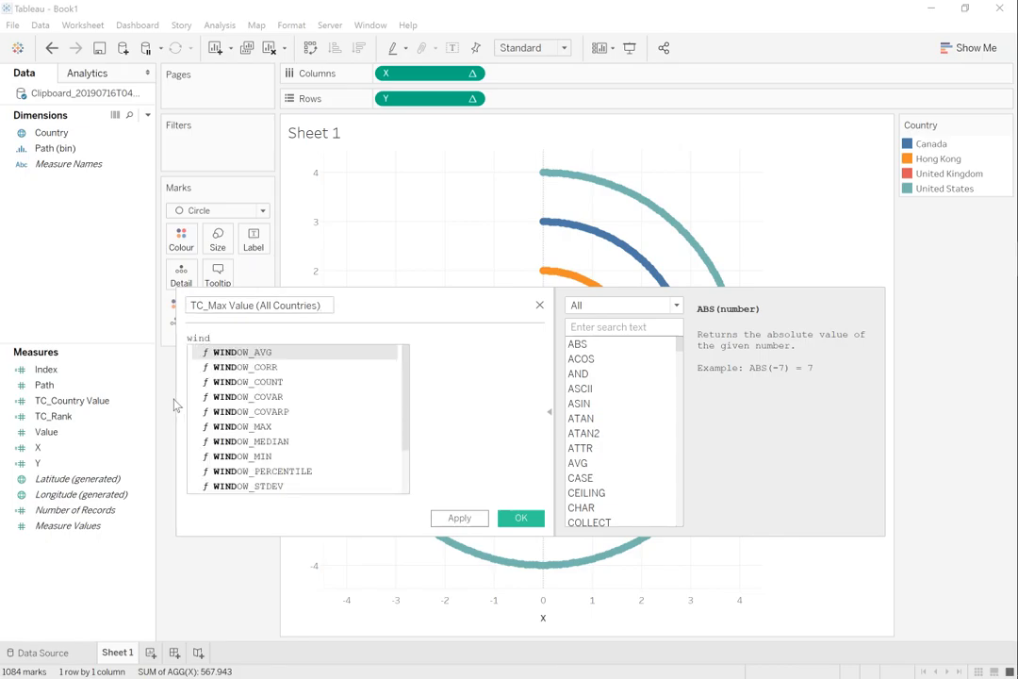
{"action": "key", "text": "Down"}
{"action": "key", "text": "Down"}
{"action": "key", "text": "Down"}
{"action": "key", "text": "Down"}
{"action": "key", "text": "Down"}
{"action": "key", "text": "Return"}
{"action": "type", "text": "max(valu"}
{"action": "key", "text": "Return"}
{"action": "key", "text": "Left"}
{"action": "key", "text": "BackSpace"}
{"action": "key", "text": "BackSpace"}
{"action": "key", "text": "BackSpace"}
{"action": "type", "text": "MAX"}
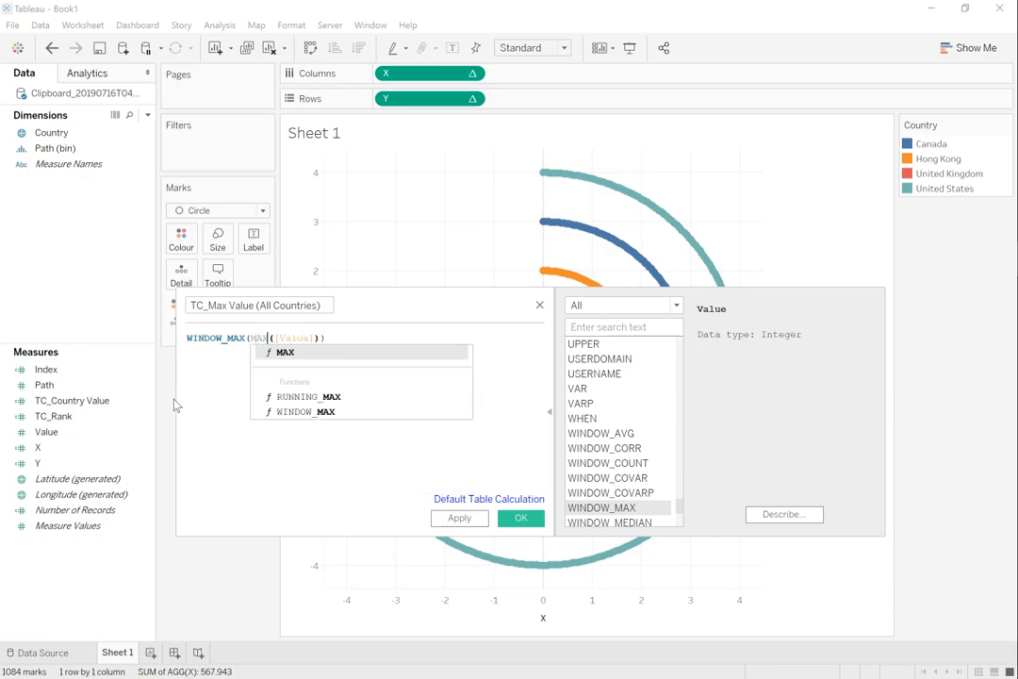
{"action": "left_click", "coordinate": [330, 339]}
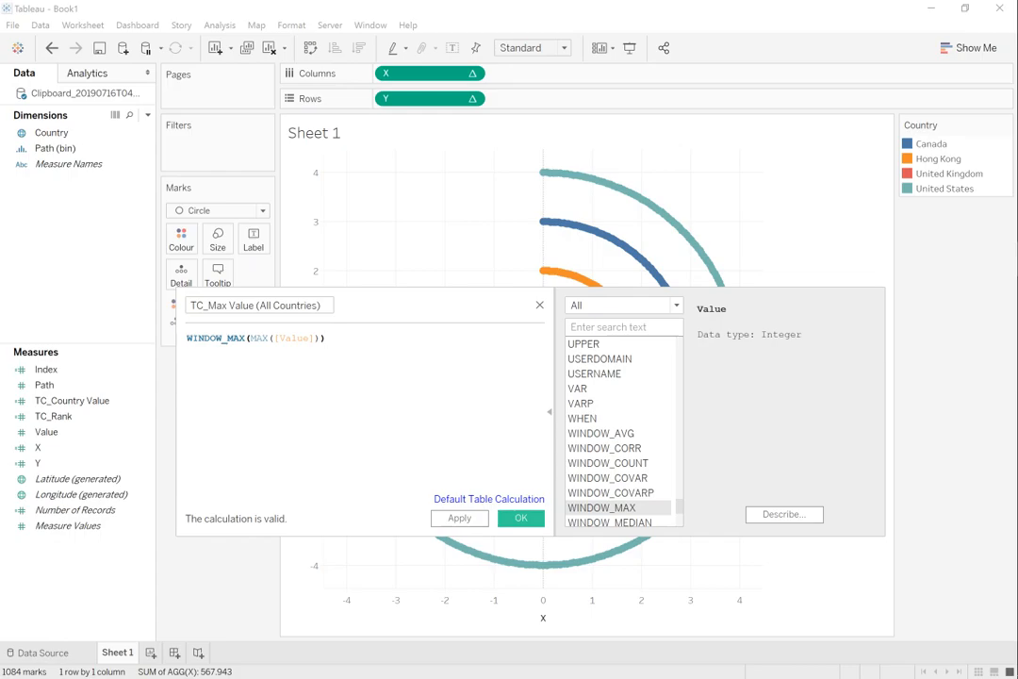
{"action": "left_click", "coordinate": [461, 520]}
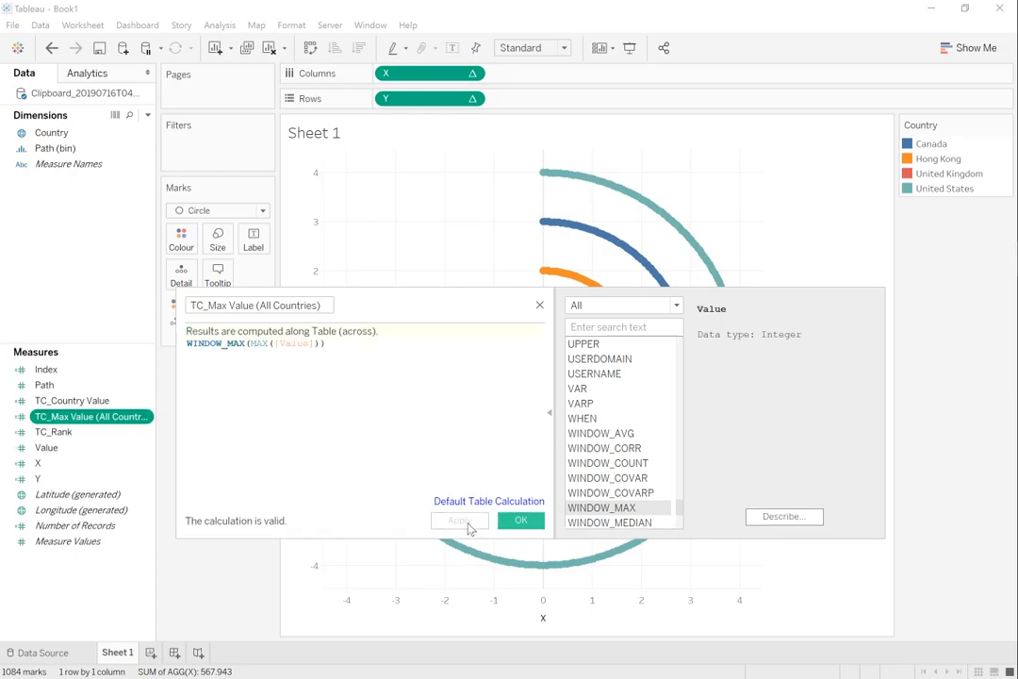
Save the TC_Max Value (All Countries) calculated field.
{"action": "left_click", "coordinate": [520, 521]}
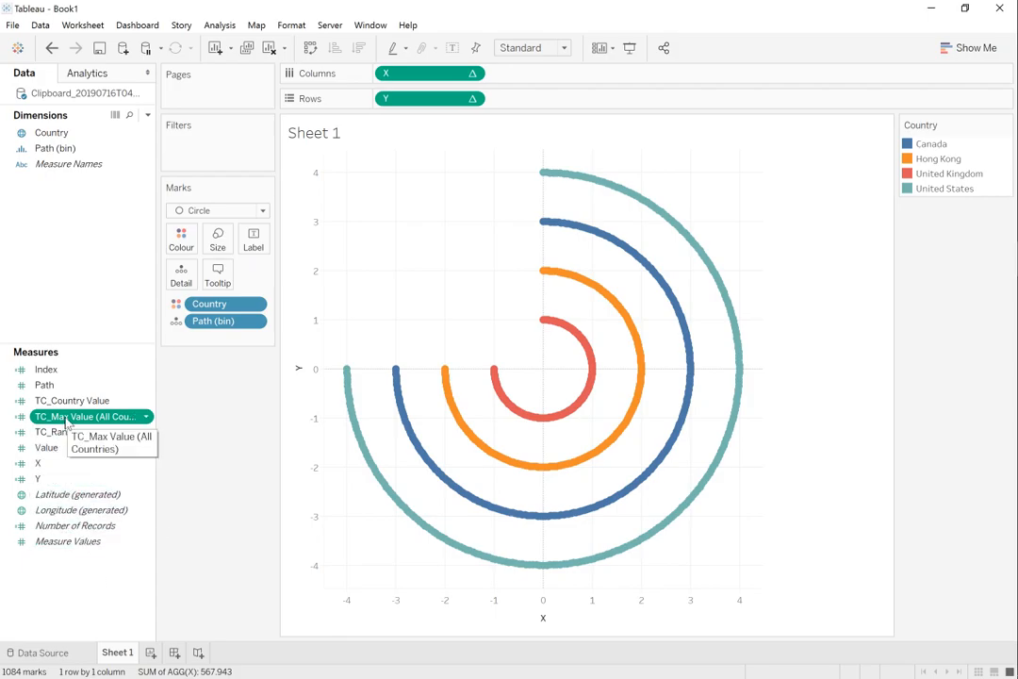
{"action": "mouse_move", "coordinate": [347, 372]}
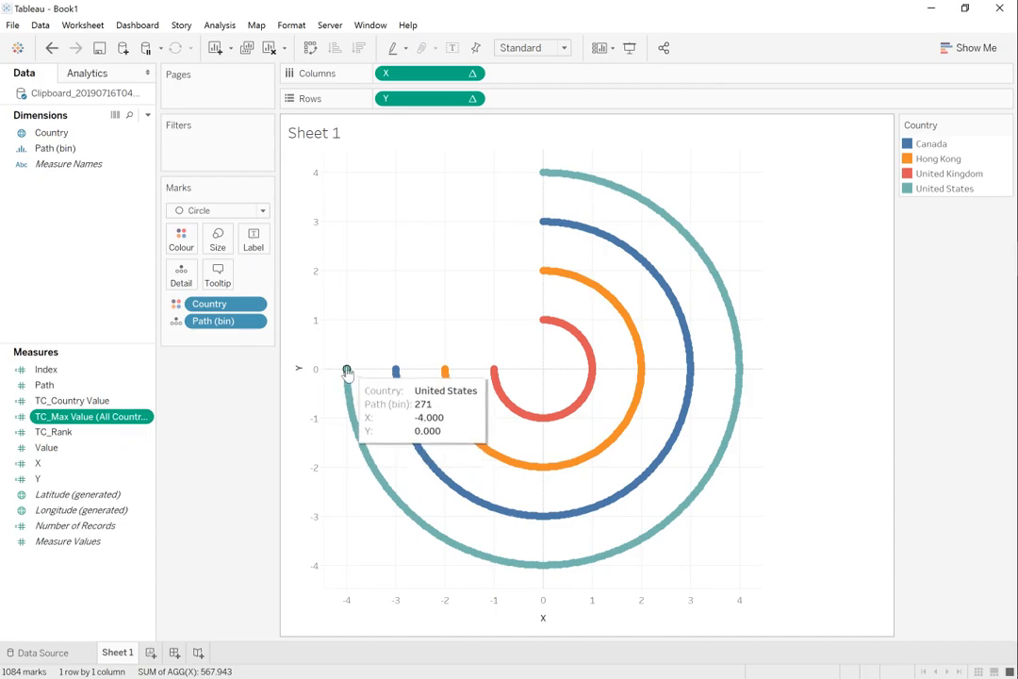
{"action": "left_click", "coordinate": [75, 402], "text": "ctrl"}
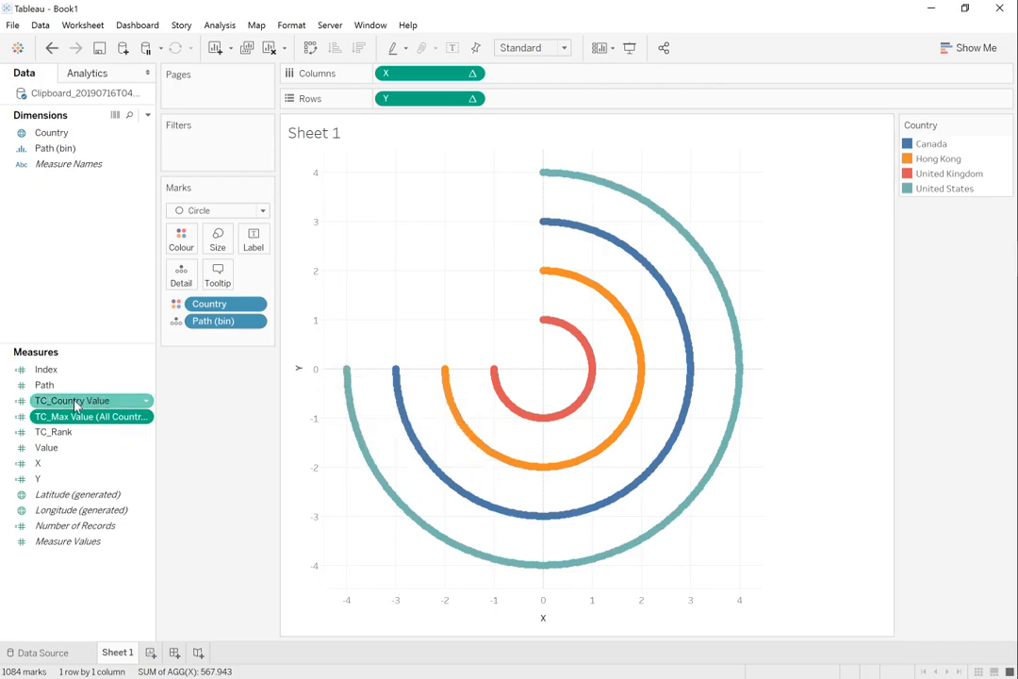
{"action": "left_click", "coordinate": [75, 401], "text": "ctrl"}
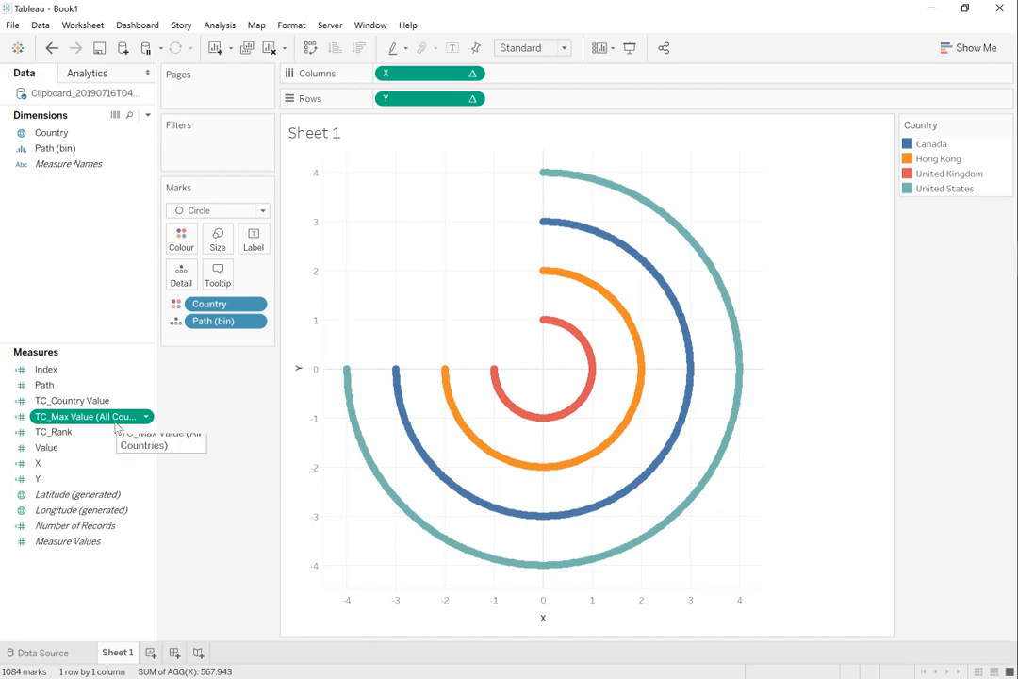
{"action": "left_click", "coordinate": [66, 432], "text": "ctrl"}
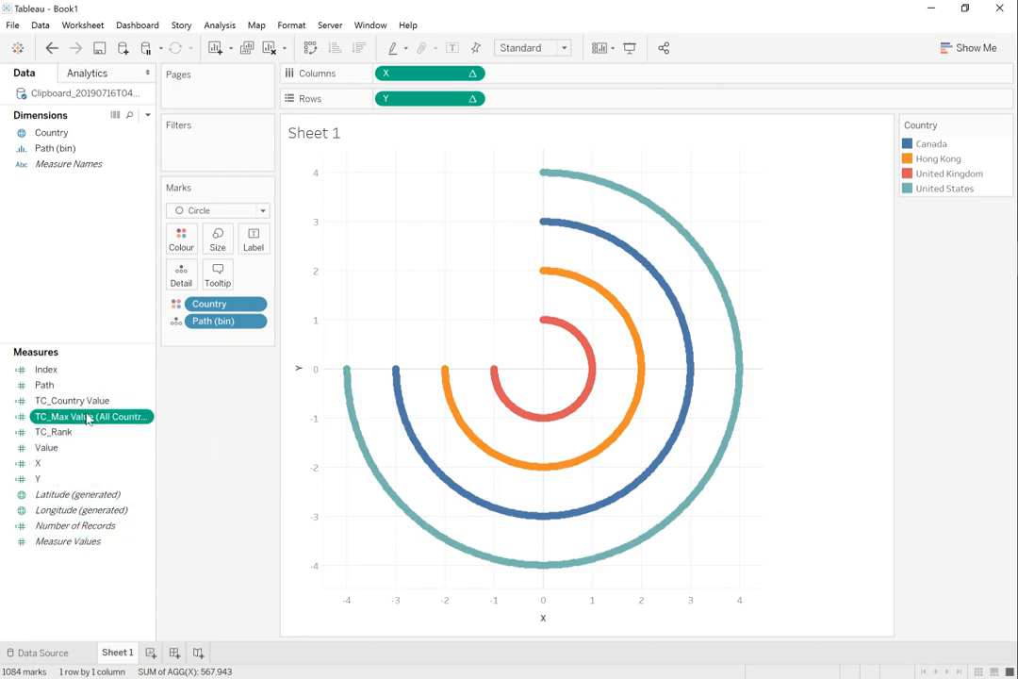
Create a calculated field named TC_Percentage with the formula [TC_Country Value]/[TC_Max Value (All Countries)].
{"action": "right_click", "coordinate": [84, 568]}
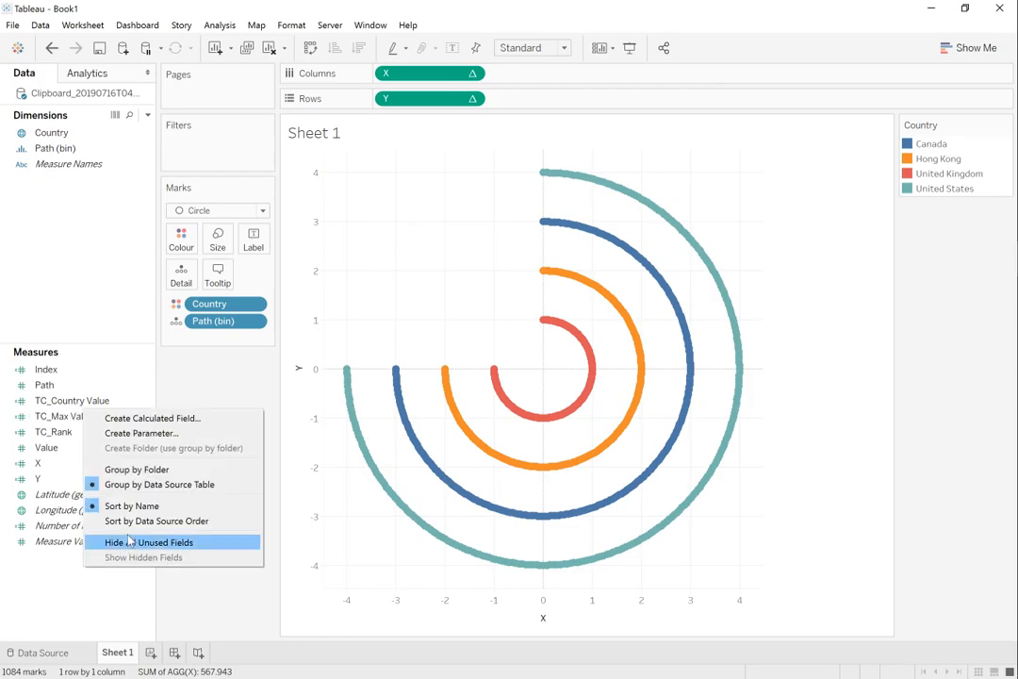
{"action": "left_click", "coordinate": [164, 419]}
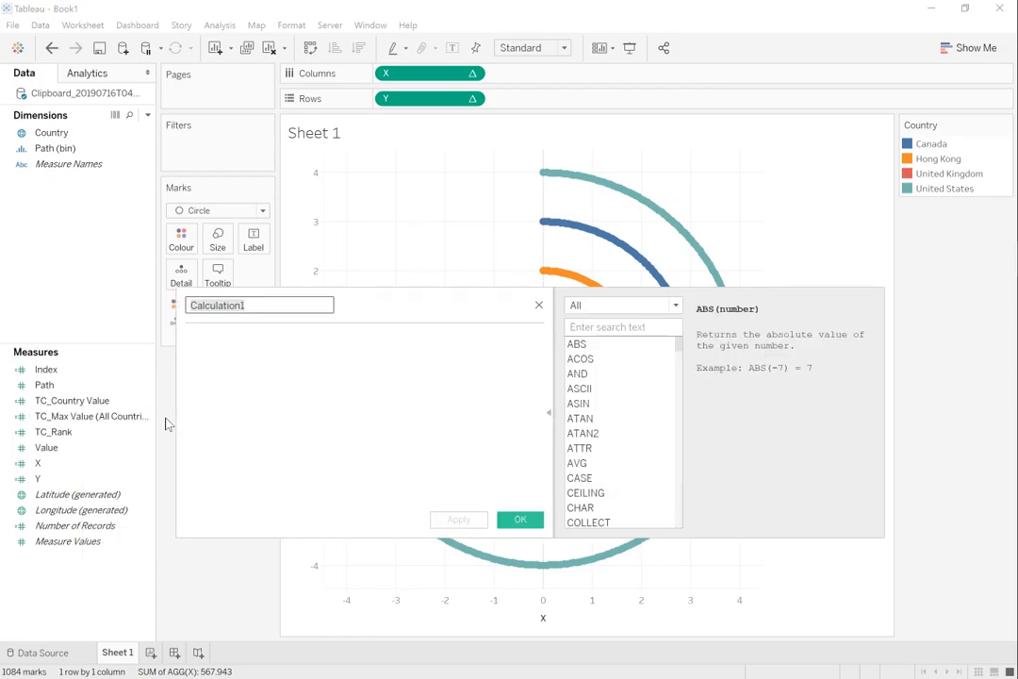
{"action": "type", "text": "TC_Percentage"}
{"action": "key", "text": "Tab"}
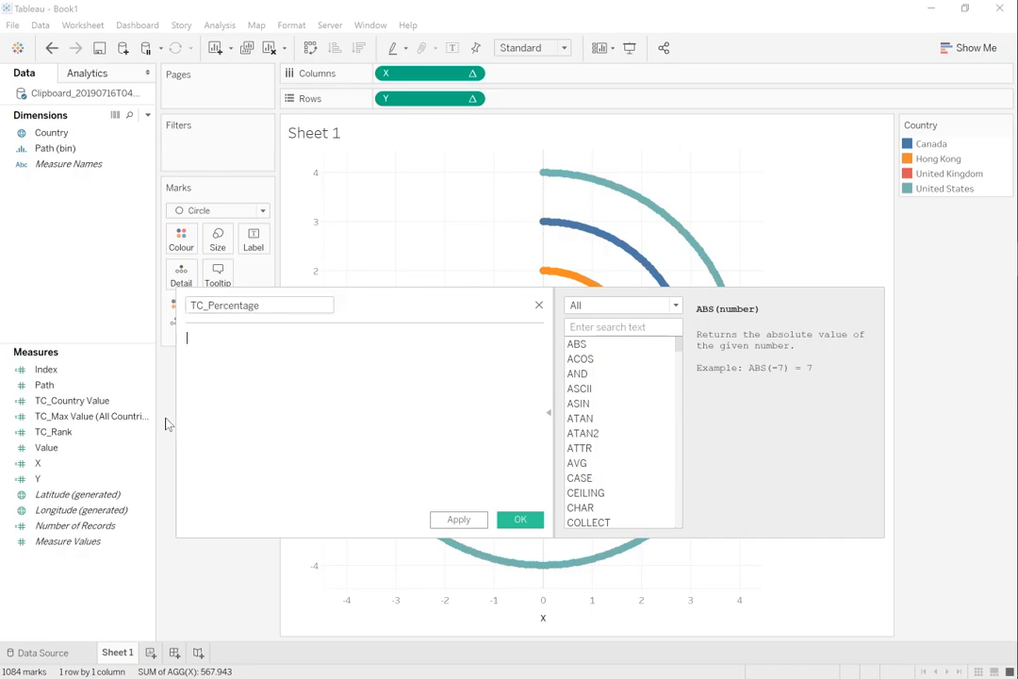
{"action": "type", "text": "[TC"}
{"action": "key", "text": "Return"}
{"action": "type", "text": "/tc"}
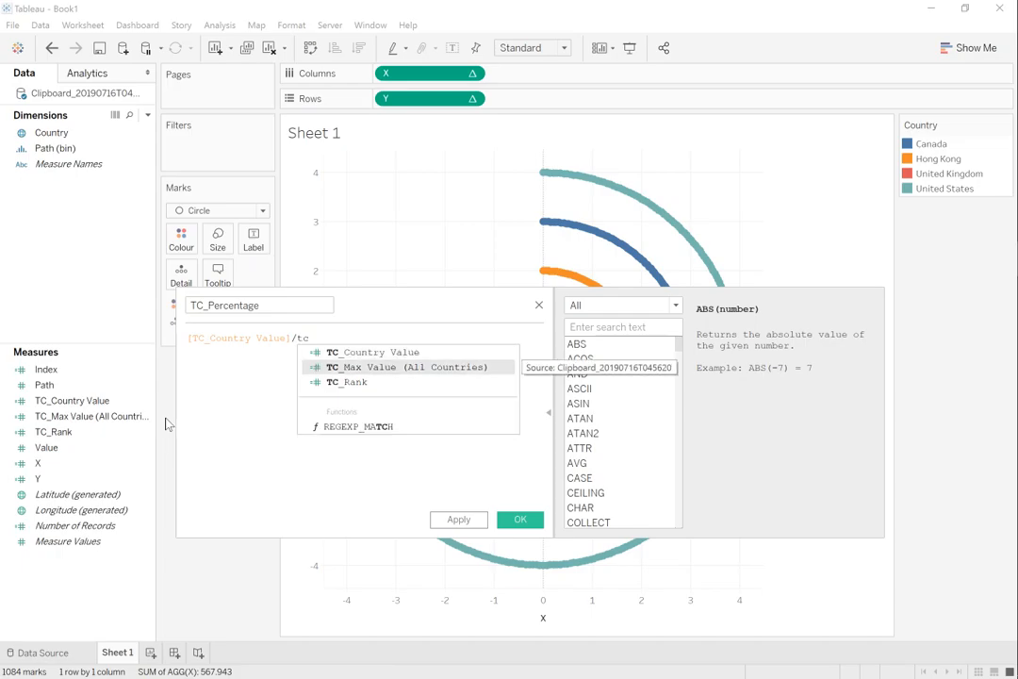
{"action": "key", "text": "Return"}
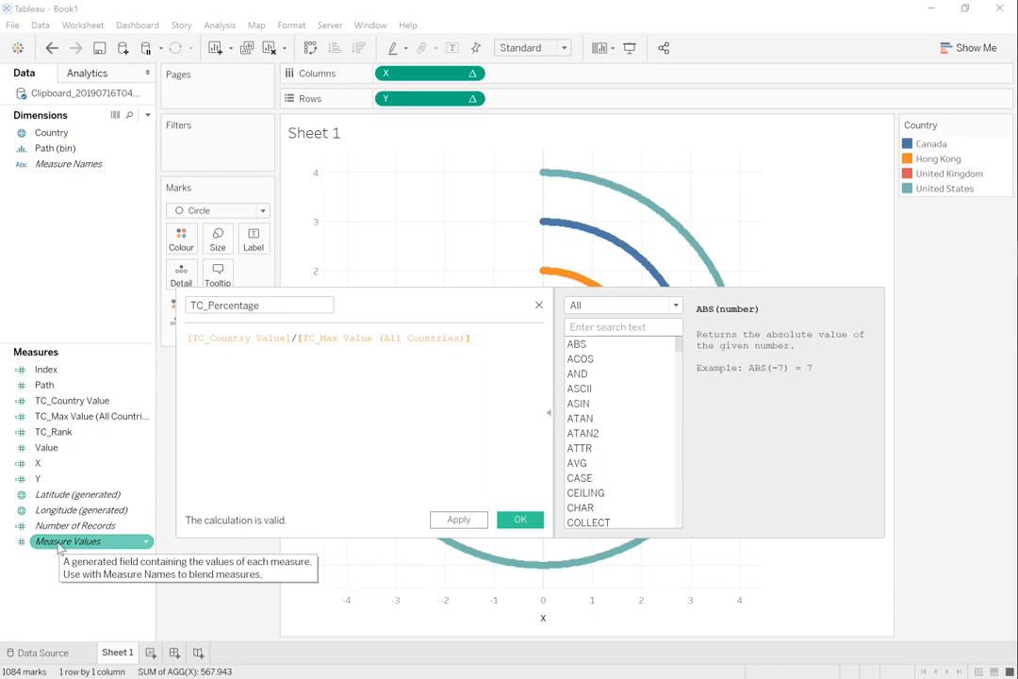
{"action": "left_click", "coordinate": [459, 519]}
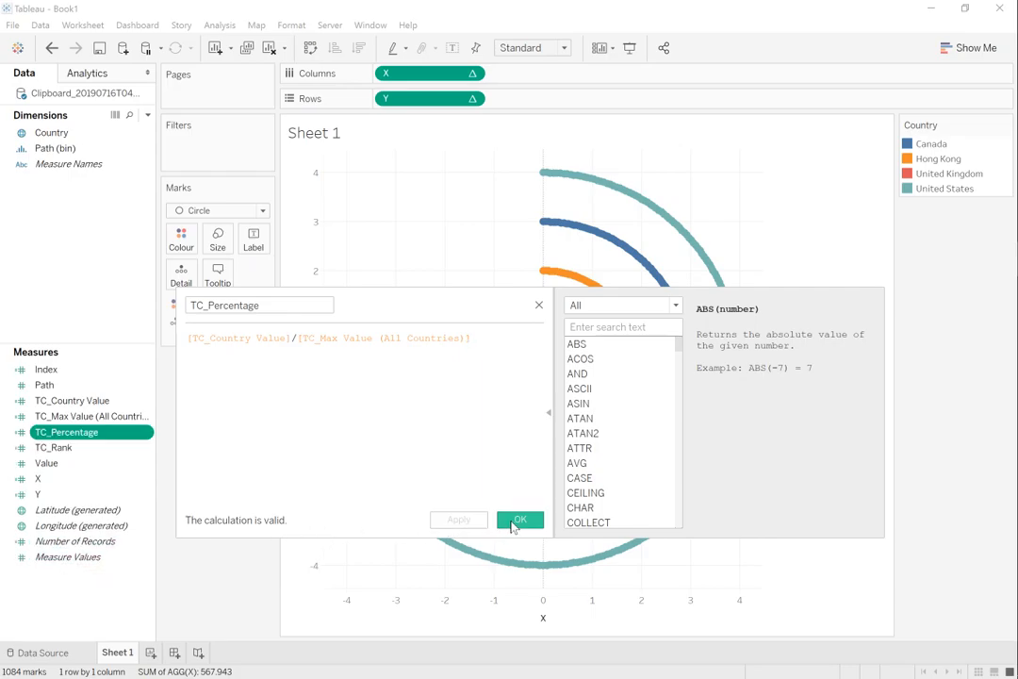
{"action": "left_click", "coordinate": [515, 521]}
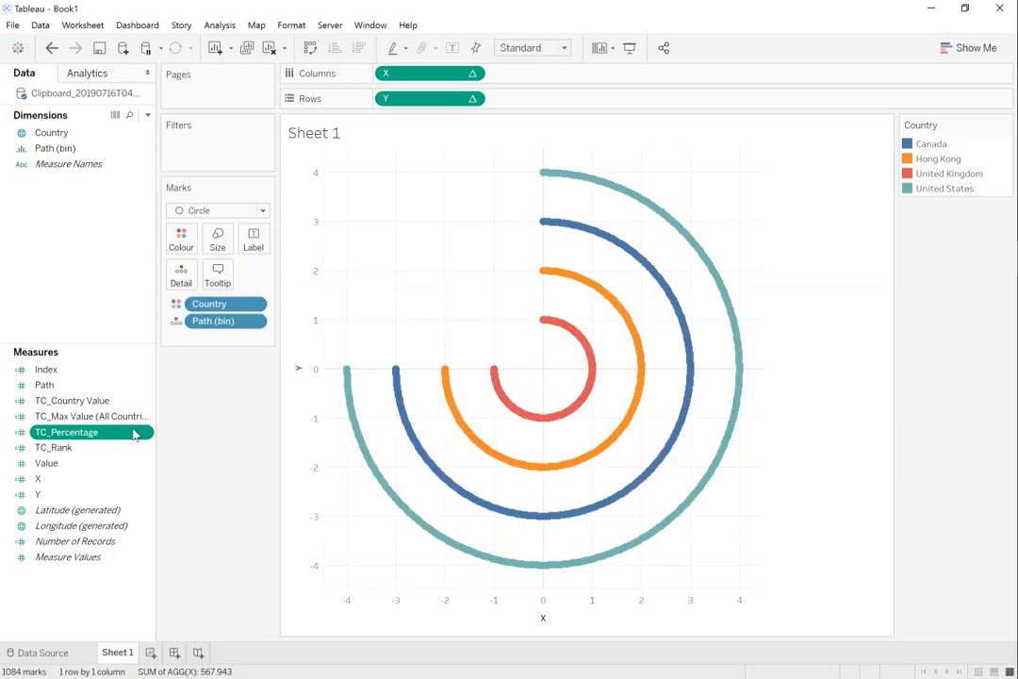
Multiply the index by TC_Percentage in the X field's formula, making it SIN(RADIANS([Index]*[TC_Percentage]))*[TC_Rank].
{"action": "right_click", "coordinate": [66, 481]}
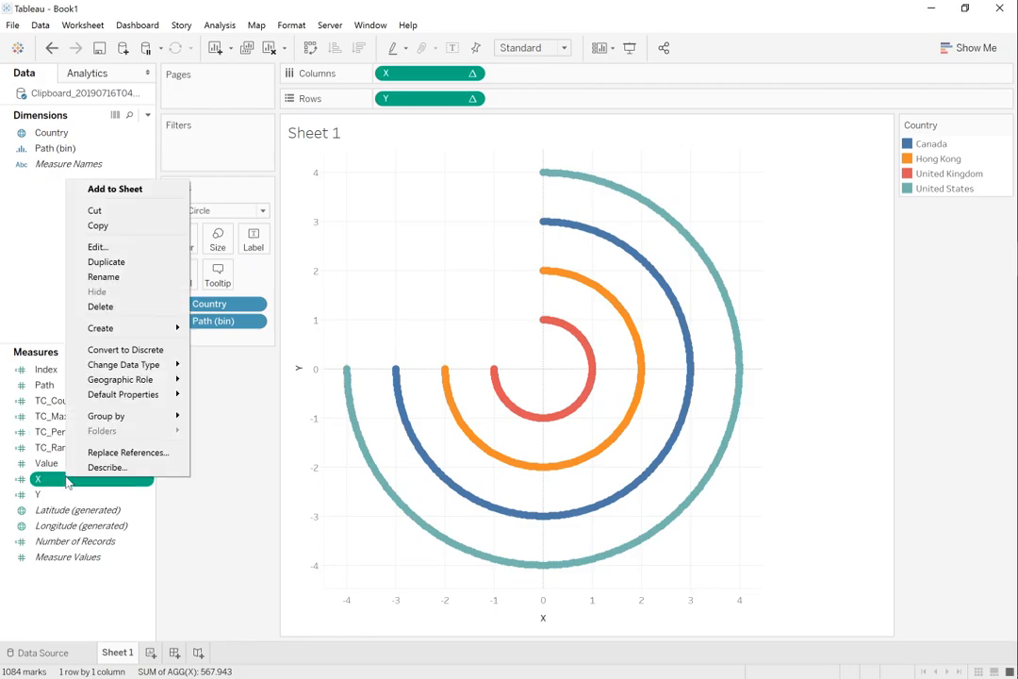
{"action": "left_click", "coordinate": [98, 246]}
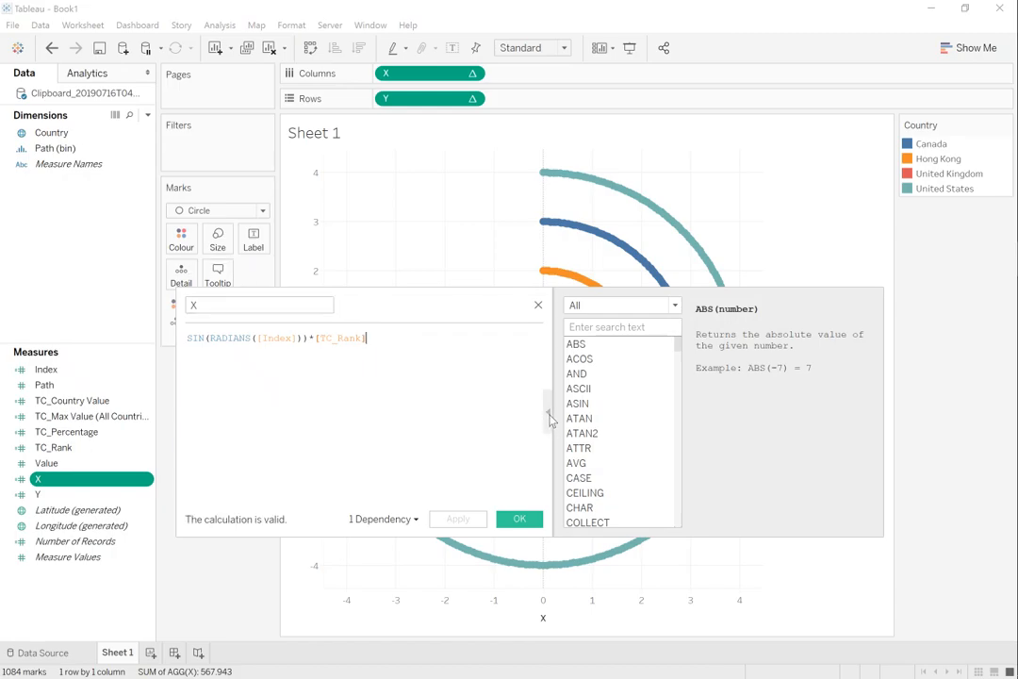
{"action": "left_click", "coordinate": [548, 412]}
{"action": "left_click_drag", "start_coordinate": [387, 308], "coordinate": [245, 104]}
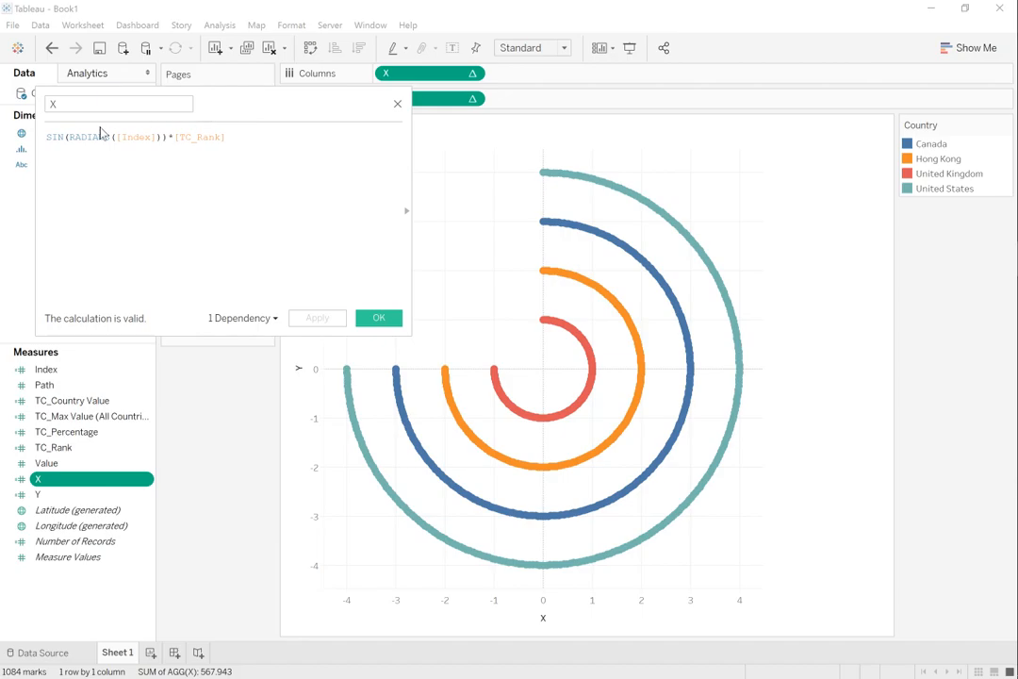
{"action": "left_click_drag", "start_coordinate": [116, 138], "coordinate": [157, 138]}
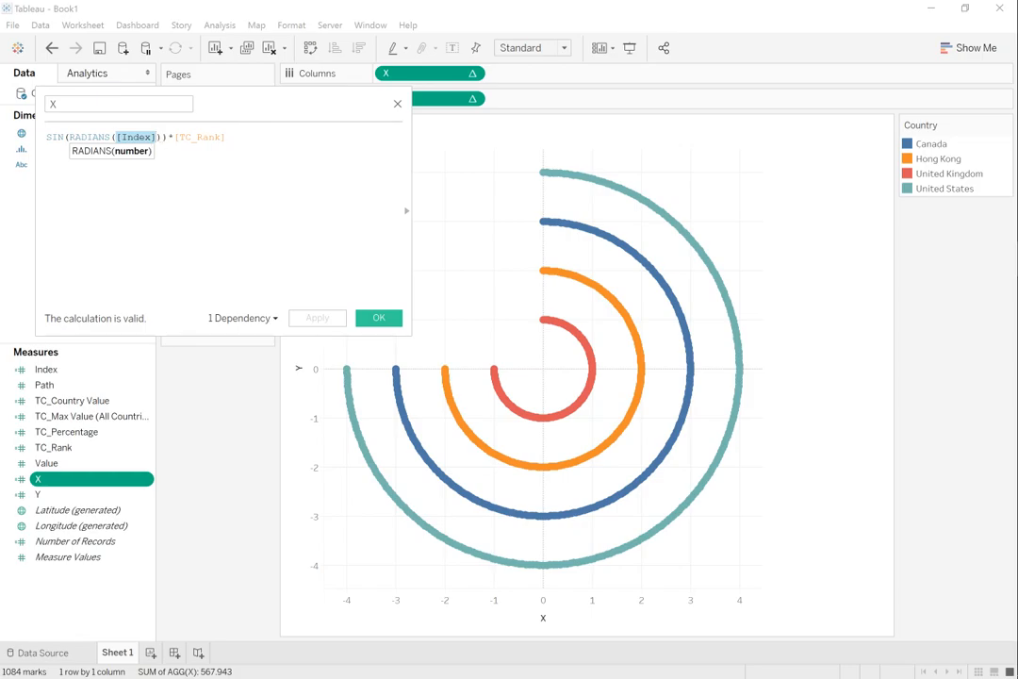
{"action": "left_click", "coordinate": [156, 138]}
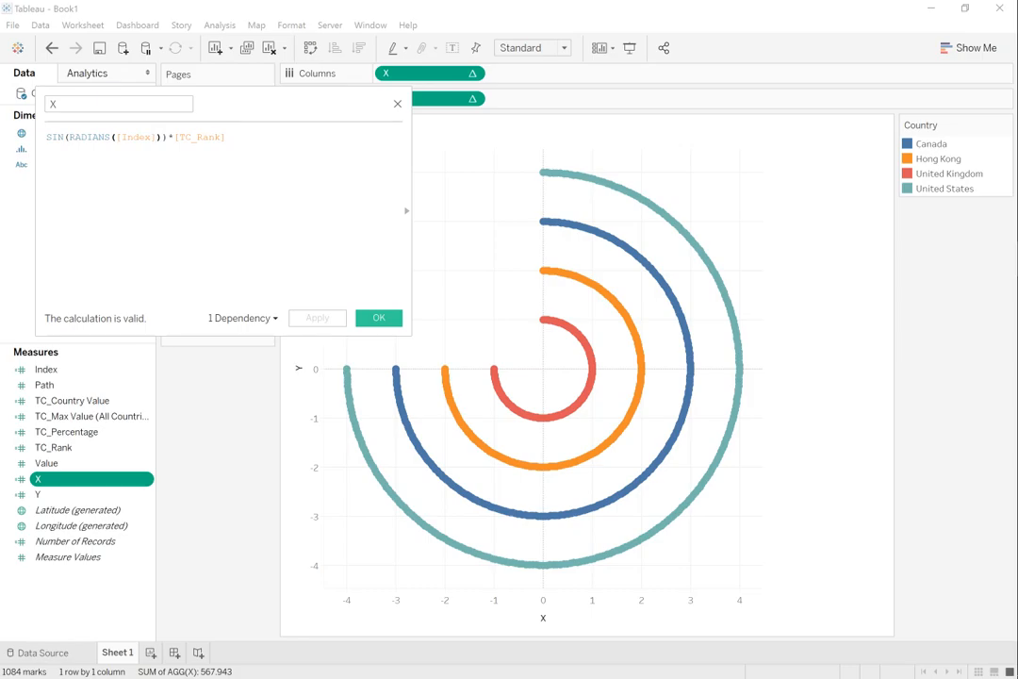
{"action": "type", "text": "*tc"}
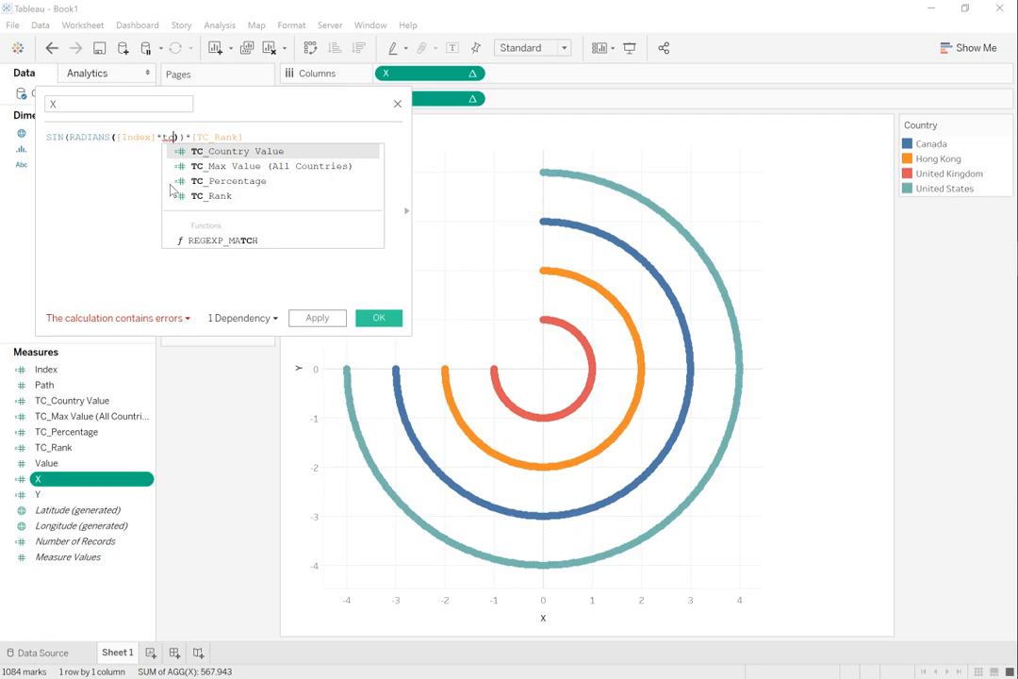
{"action": "left_click", "coordinate": [171, 183]}
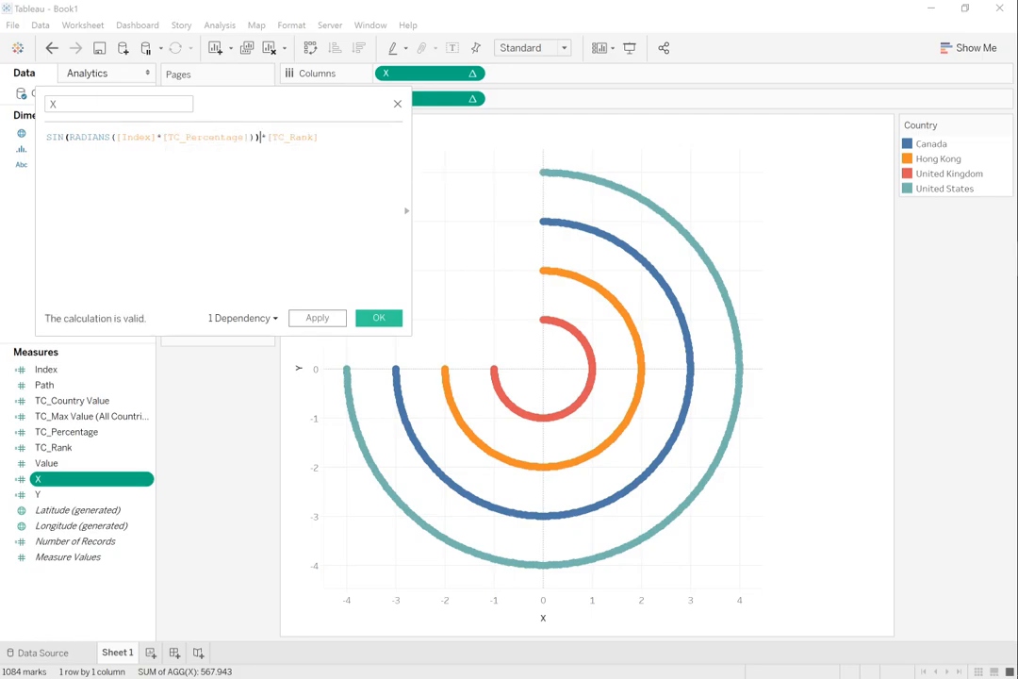
{"action": "left_click", "coordinate": [314, 319]}
{"action": "left_click", "coordinate": [392, 319]}
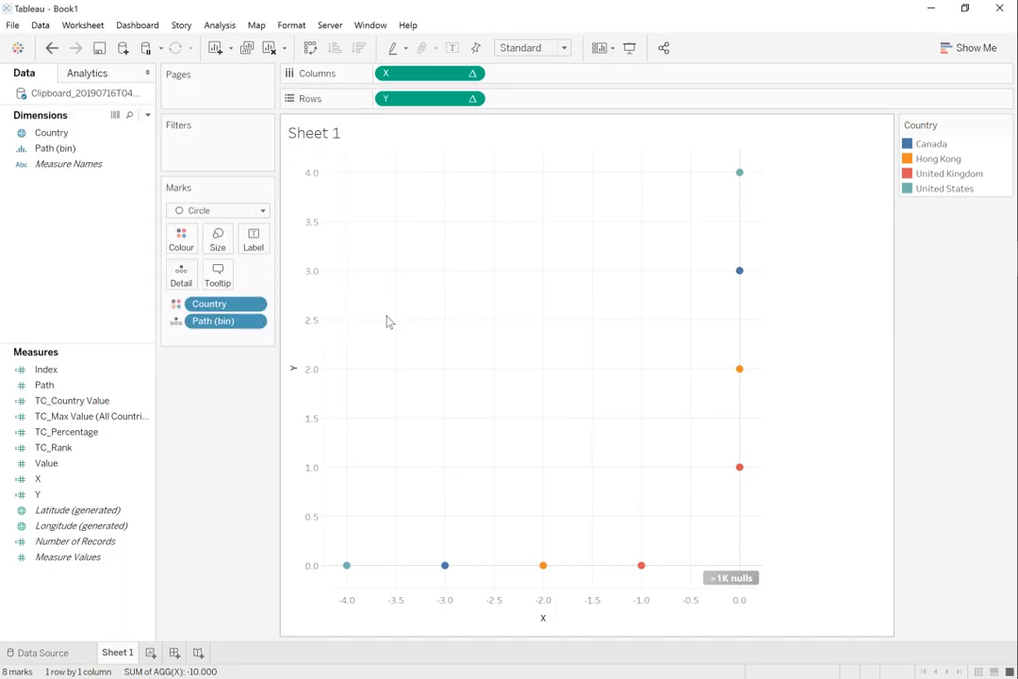
Multiply the index by TC_Percentage in the Y field's formula, making it COS(RADIANS([Index]*[TC_Percentage]))*[TC_Rank].
{"action": "right_click", "coordinate": [81, 494]}
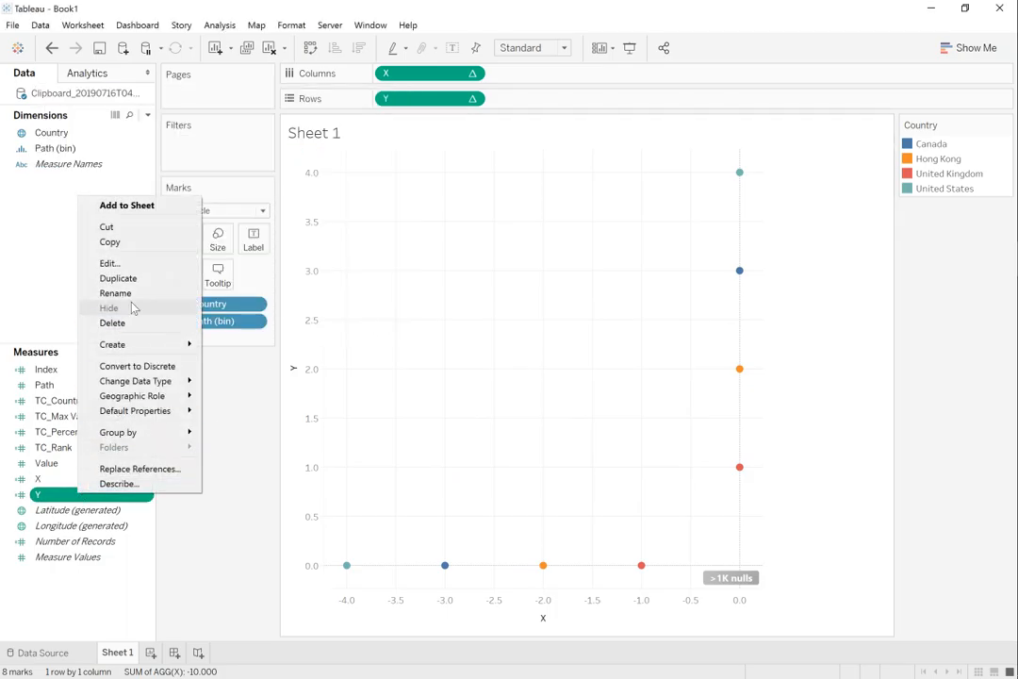
{"action": "left_click", "coordinate": [141, 266]}
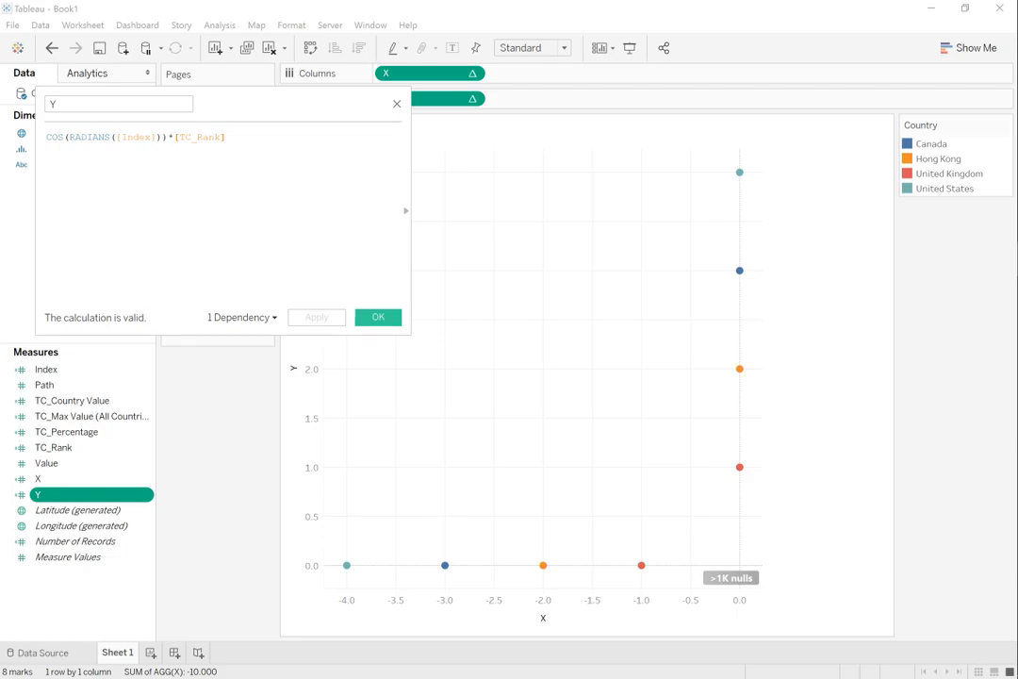
{"action": "left_click", "coordinate": [157, 137]}
{"action": "type", "text": "*tc"}
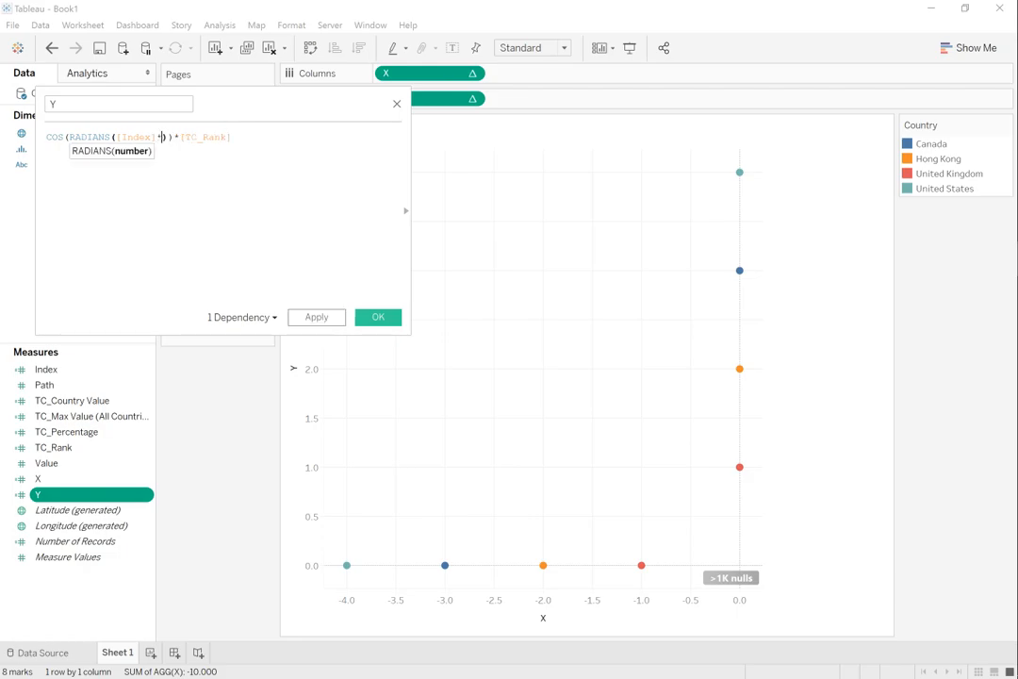
{"action": "key", "text": "Down"}
{"action": "key", "text": "Down"}
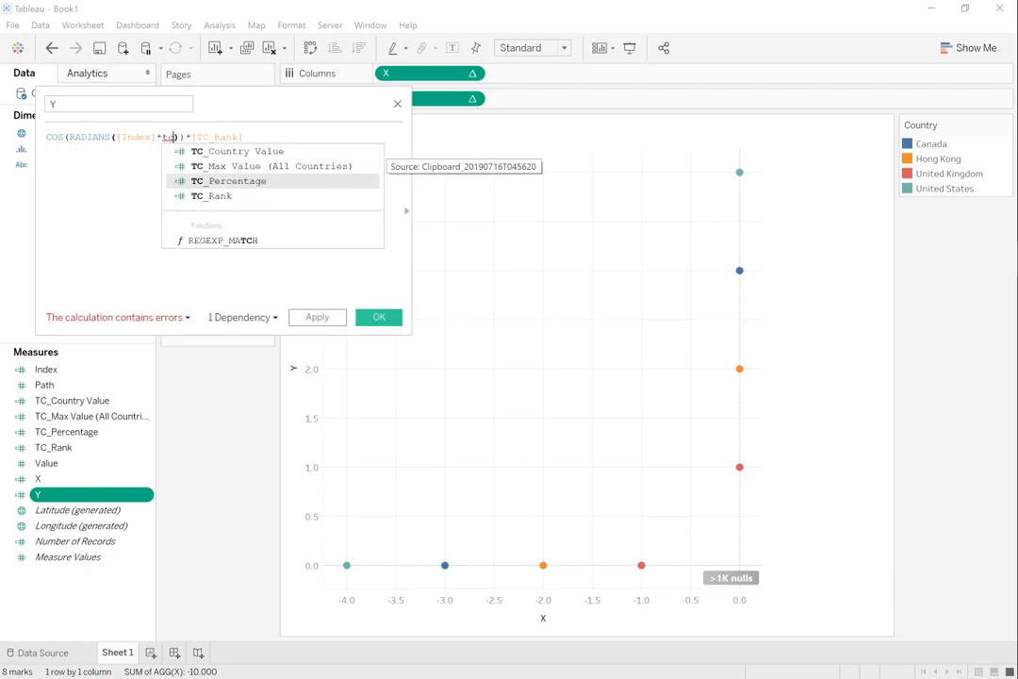
{"action": "key", "text": "Return"}
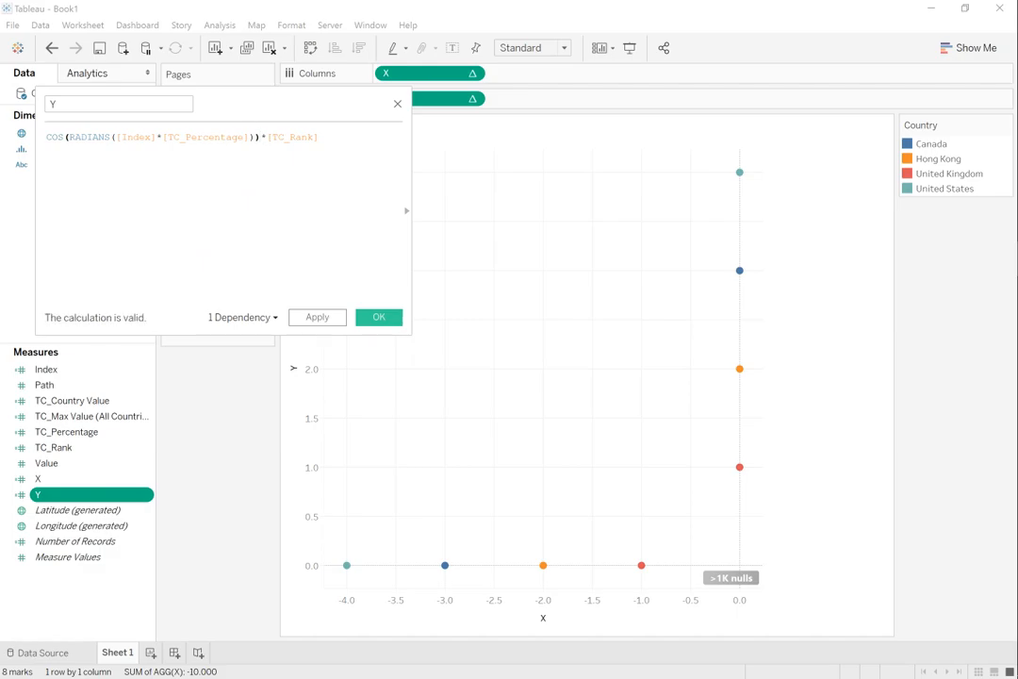
{"action": "left_click", "coordinate": [314, 317]}
{"action": "left_click", "coordinate": [378, 317]}
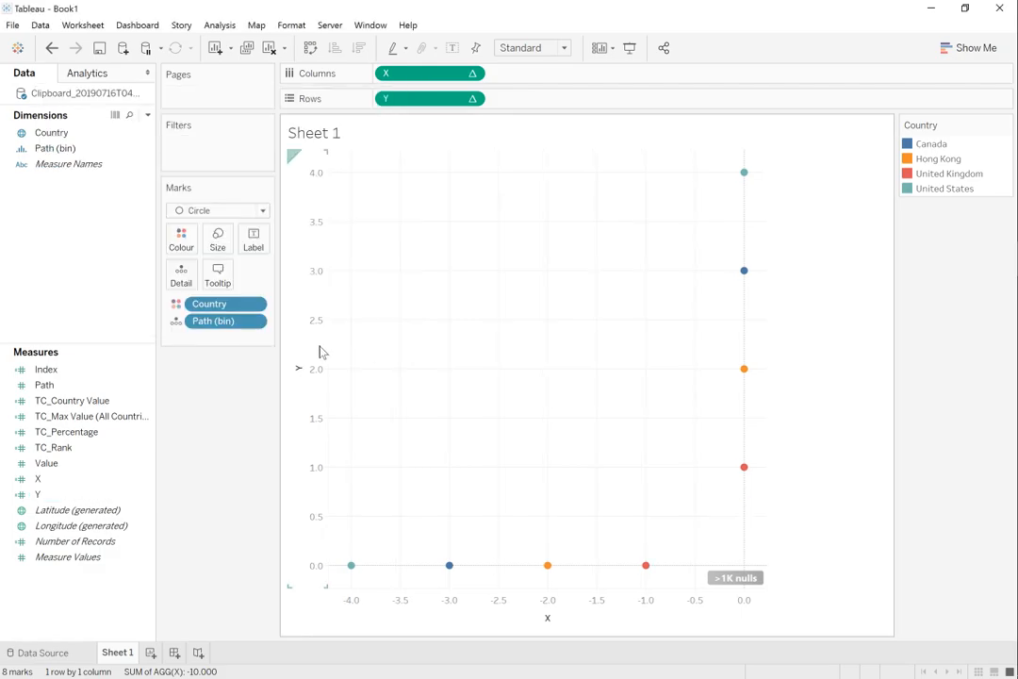
In X's table calculation, set the nested TC_Max Value (All Countries) to compute by the specific dimensions Country and Path (bin).
{"action": "mouse_move", "coordinate": [745, 589]}
{"action": "right_click", "coordinate": [432, 75]}
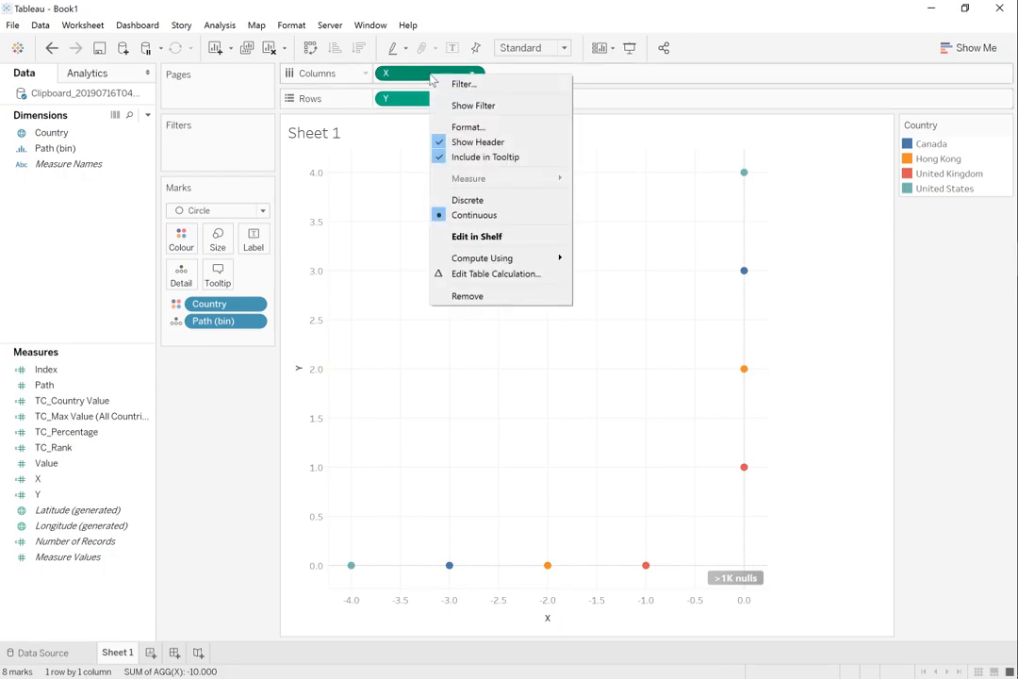
{"action": "left_click", "coordinate": [489, 274]}
{"action": "left_click_drag", "start_coordinate": [765, 180], "coordinate": [361, 152]}
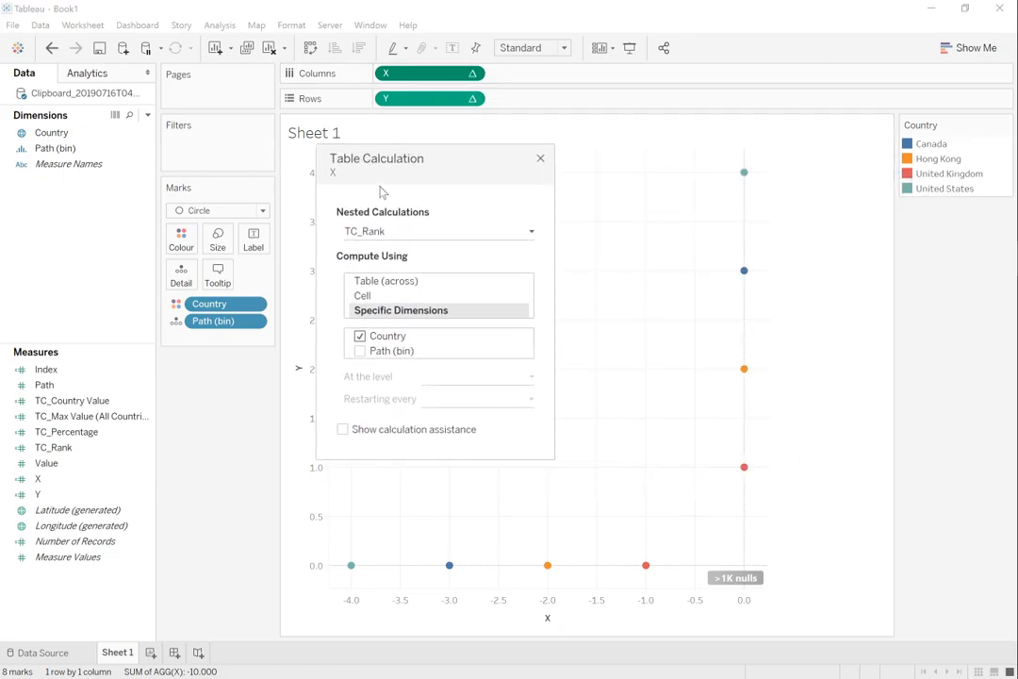
{"action": "left_click", "coordinate": [391, 233]}
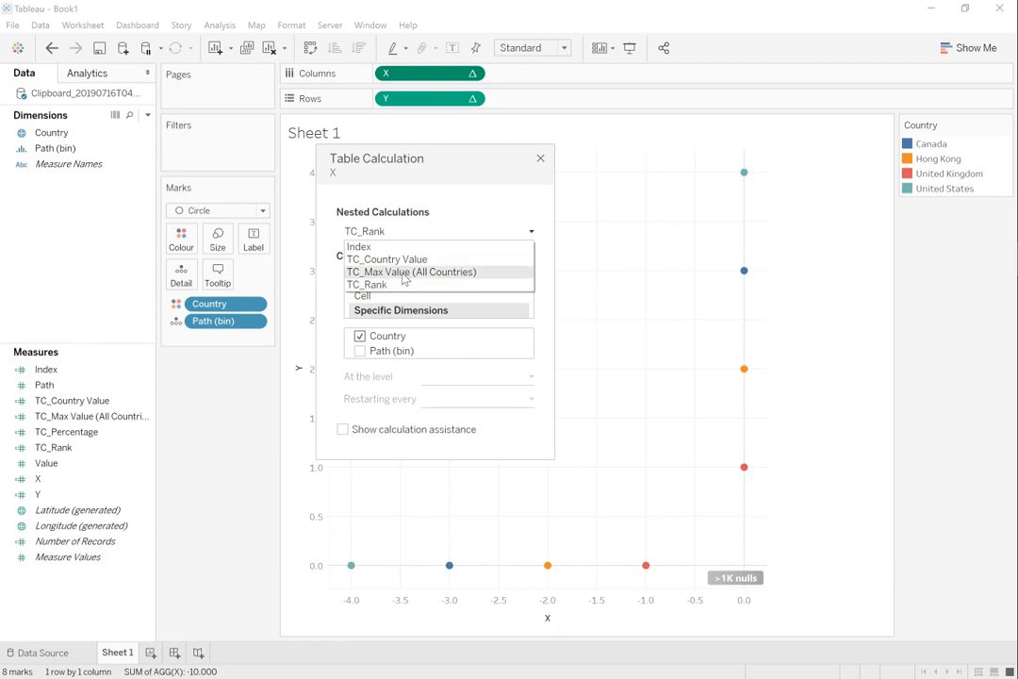
{"action": "left_click", "coordinate": [404, 273]}
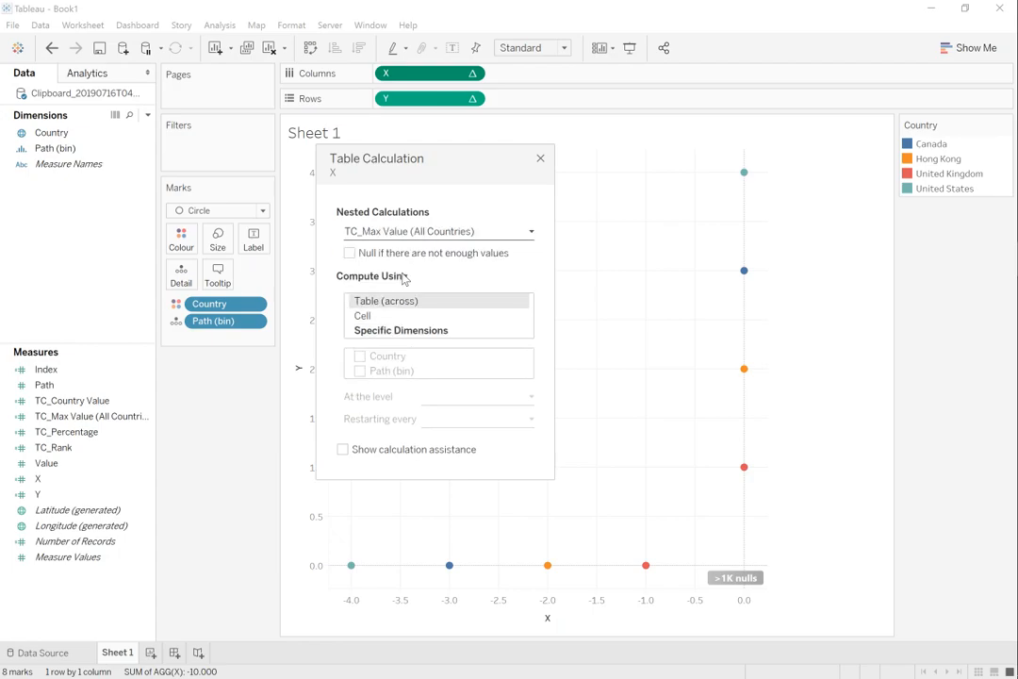
{"action": "left_click", "coordinate": [386, 330]}
{"action": "left_click", "coordinate": [360, 371]}
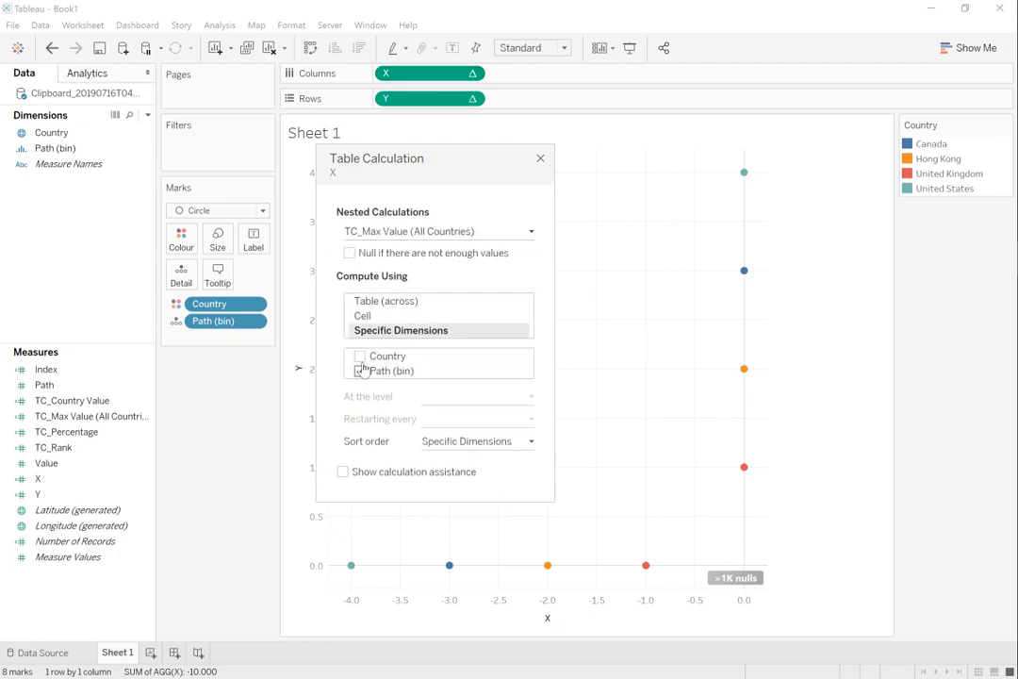
{"action": "left_click", "coordinate": [359, 355]}
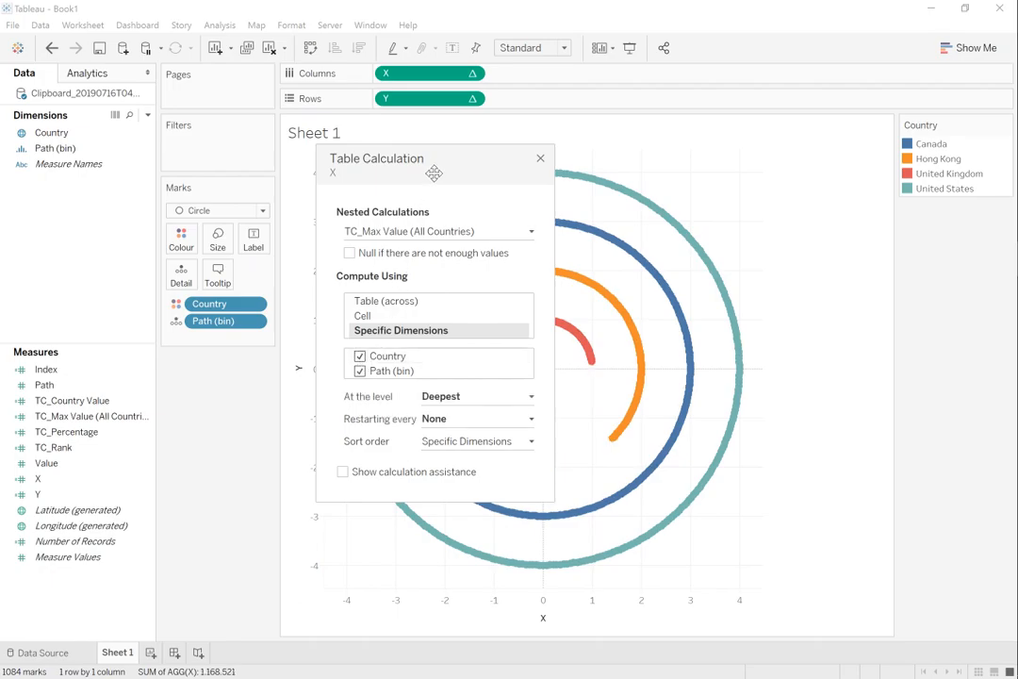
{"action": "left_click_drag", "start_coordinate": [436, 161], "coordinate": [187, 117]}
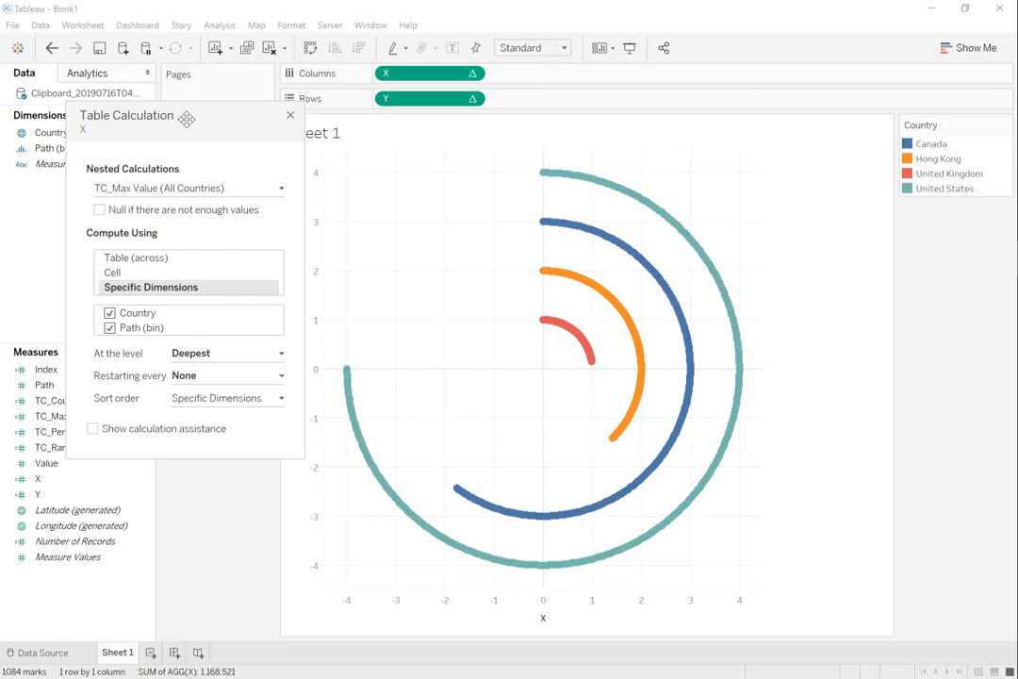
In Y's table calculation, set the nested TC_Max Value (All Countries) to compute by the specific dimensions Country and Path (bin).
{"action": "right_click", "coordinate": [411, 99]}
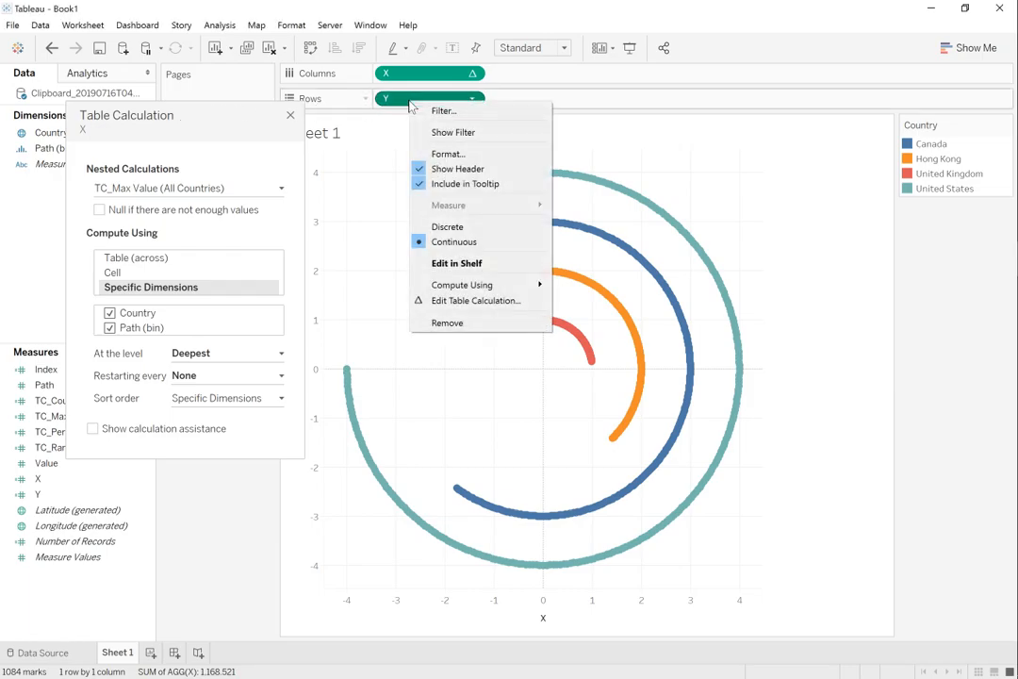
{"action": "left_click", "coordinate": [476, 300]}
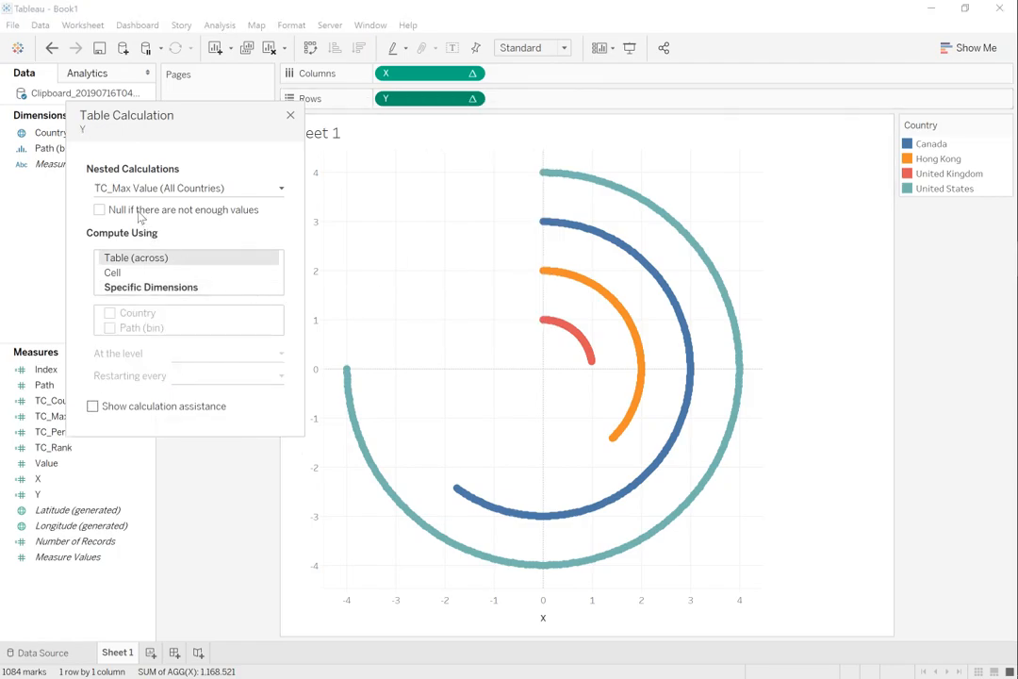
{"action": "left_click", "coordinate": [118, 286]}
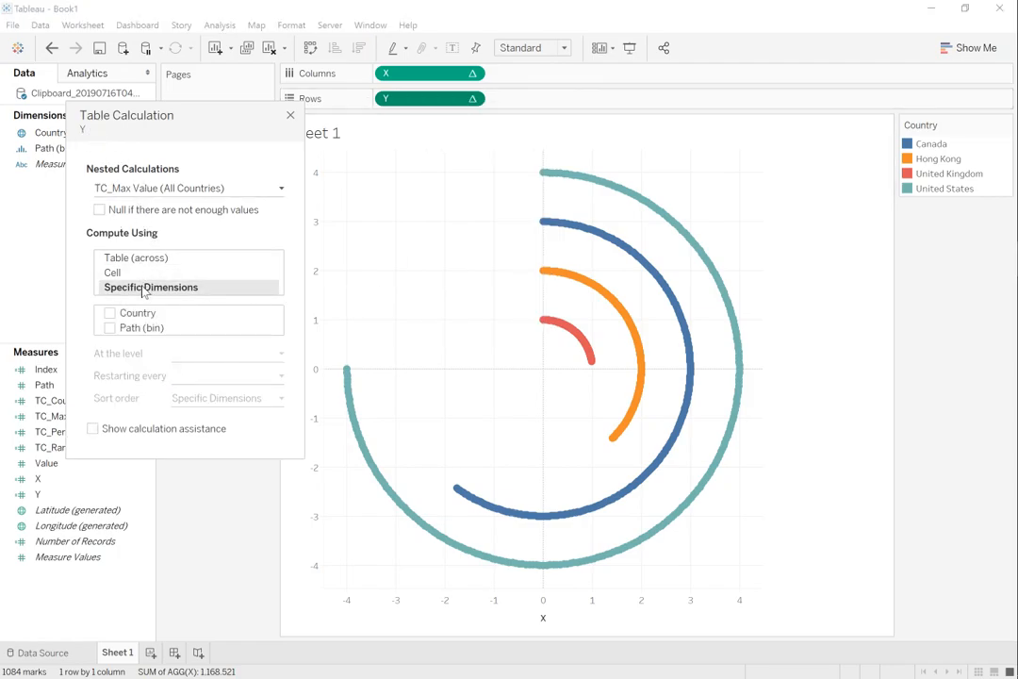
{"action": "left_click", "coordinate": [109, 313]}
{"action": "left_click", "coordinate": [109, 327]}
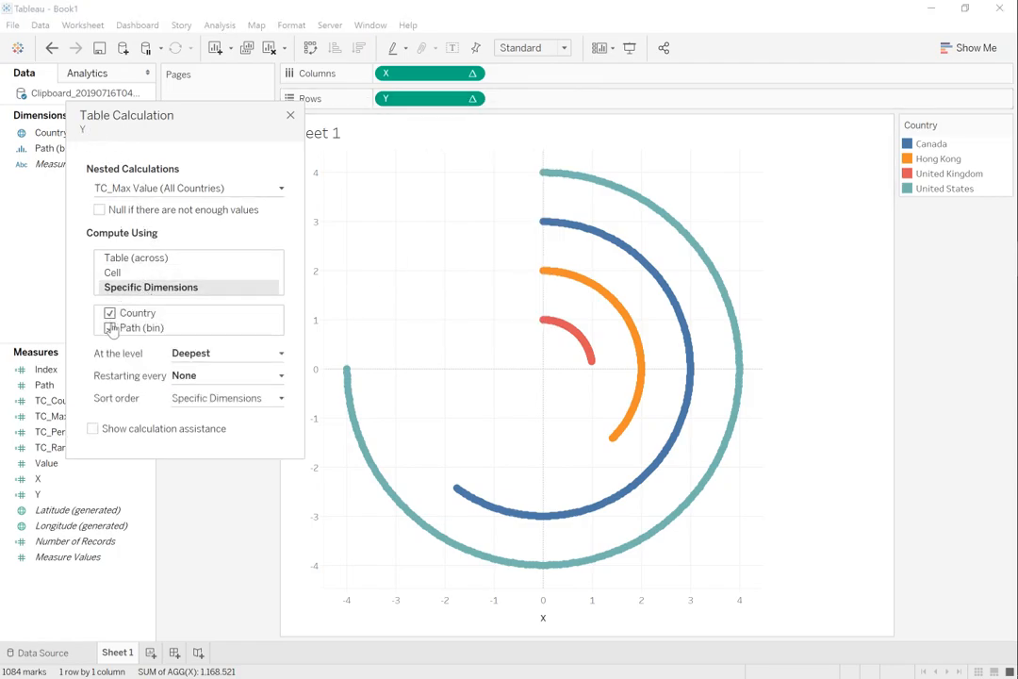
{"action": "left_click", "coordinate": [290, 116]}
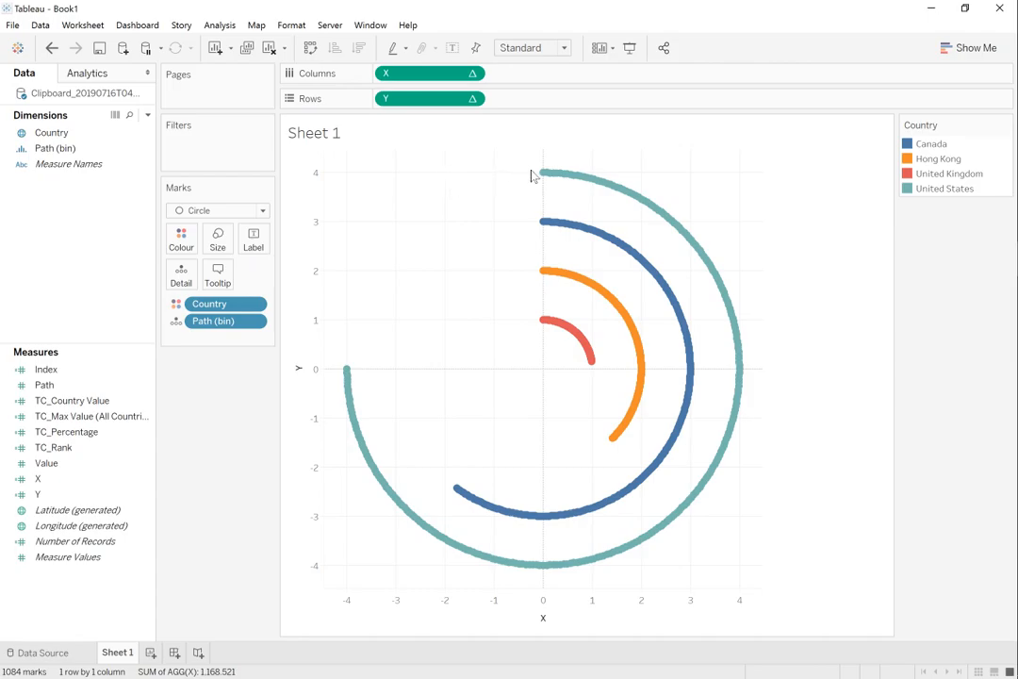
Rename the worksheet as Radial Bar Chart and colour its sheet tab blue.
{"action": "mouse_move", "coordinate": [541, 175]}
{"action": "double_click", "coordinate": [130, 652]}
{"action": "type", "text": "Radial Bar Chart"}
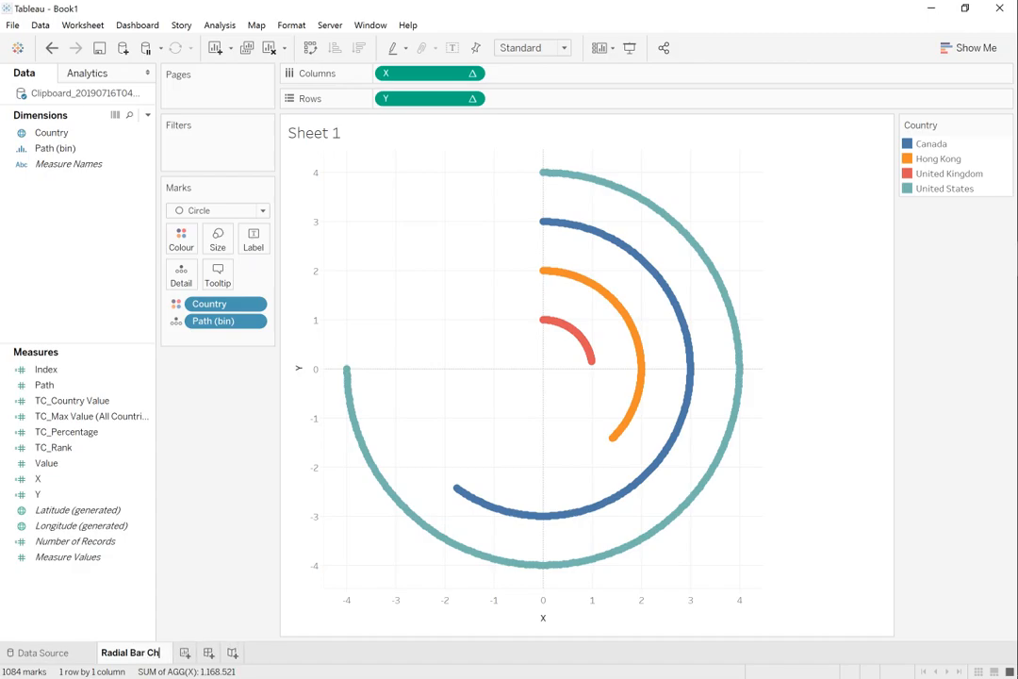
{"action": "key", "text": "Return"}
{"action": "right_click", "coordinate": [131, 654]}
{"action": "mouse_move", "coordinate": [195, 641]}
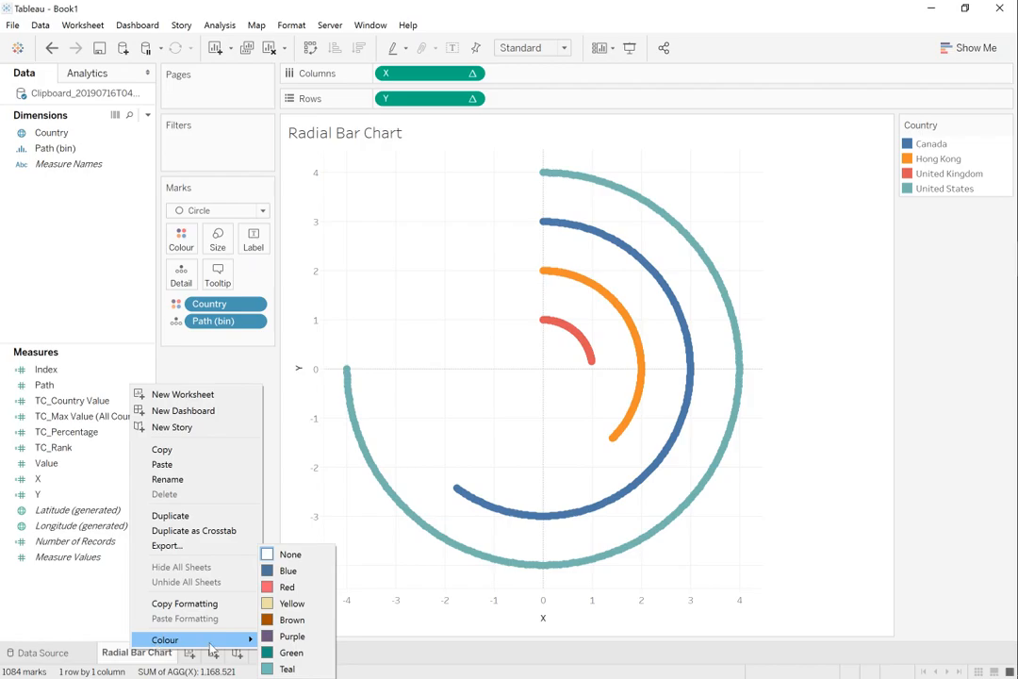
{"action": "left_click", "coordinate": [290, 577]}
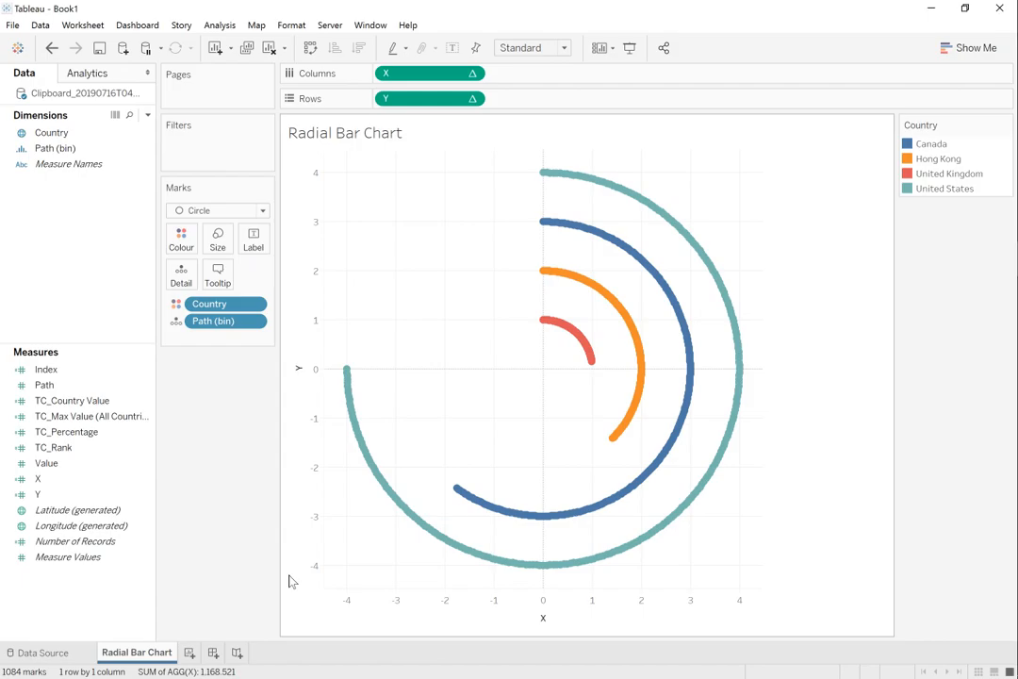
Hide the headers of both the Y and X axes in the chart.
{"action": "right_click", "coordinate": [304, 220]}
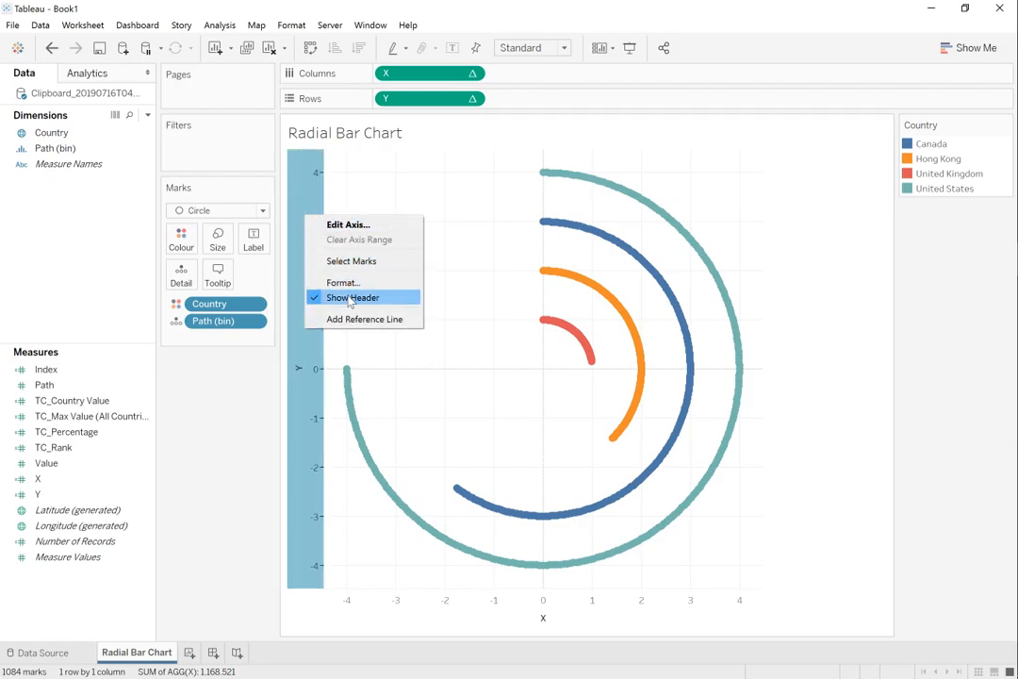
{"action": "left_click", "coordinate": [343, 296]}
{"action": "right_click", "coordinate": [409, 602]}
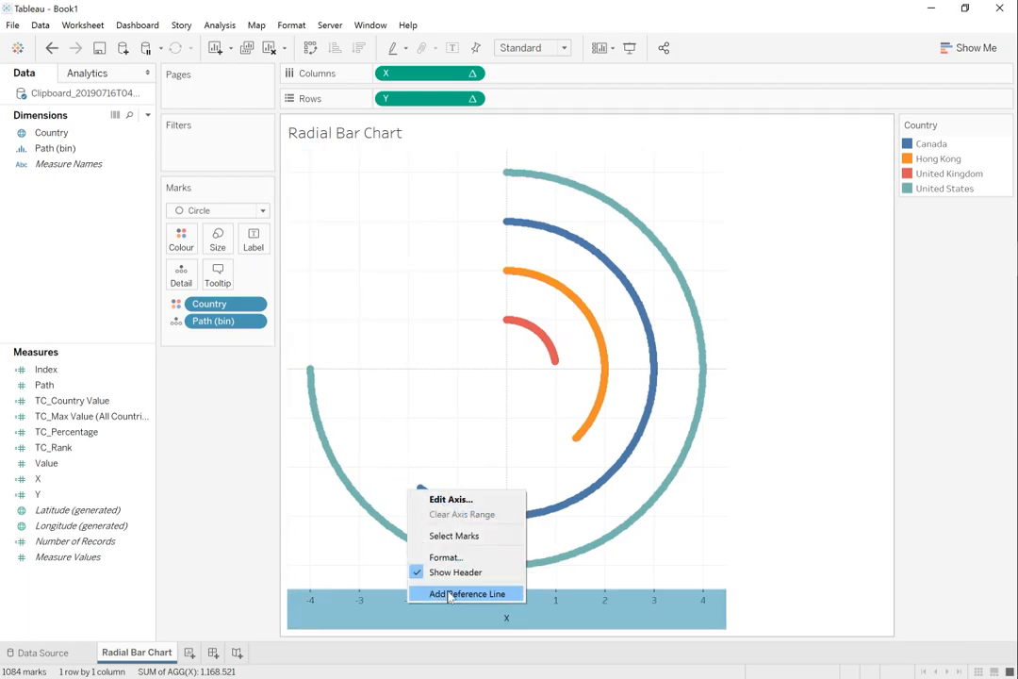
{"action": "left_click", "coordinate": [457, 572]}
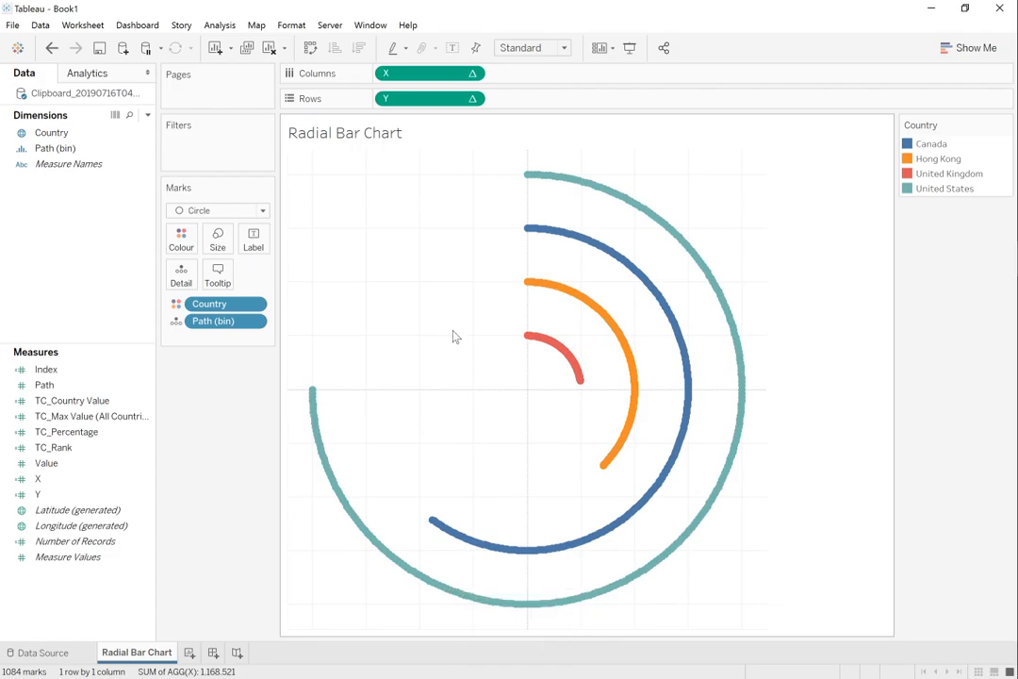
Set the chart's grid lines and zero lines to None for the whole sheet.
{"action": "right_click", "coordinate": [400, 255]}
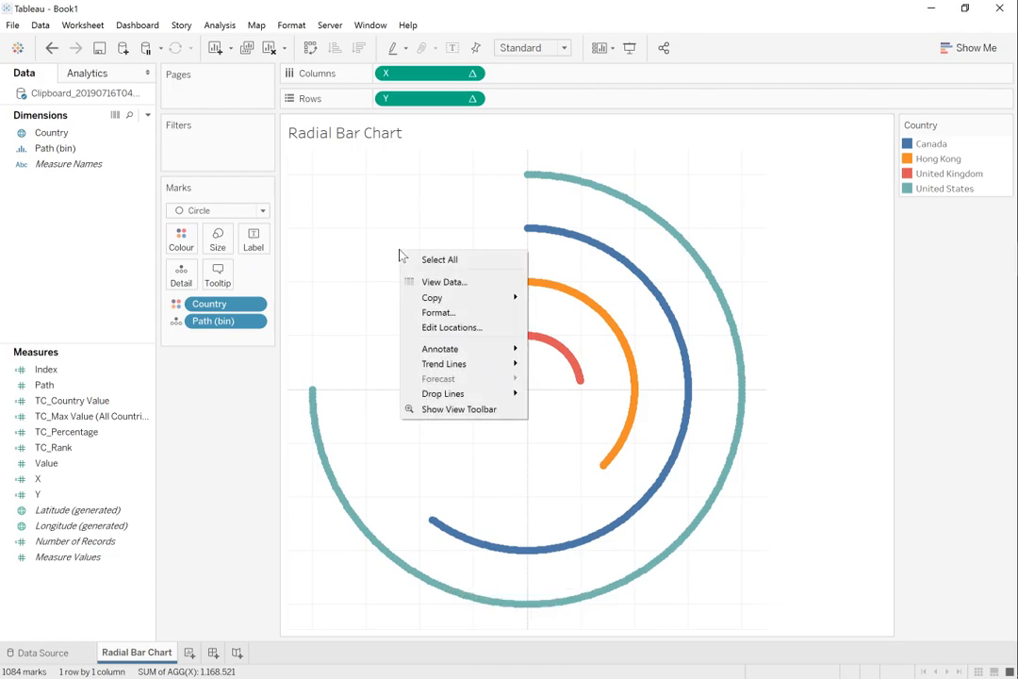
{"action": "left_click", "coordinate": [447, 313]}
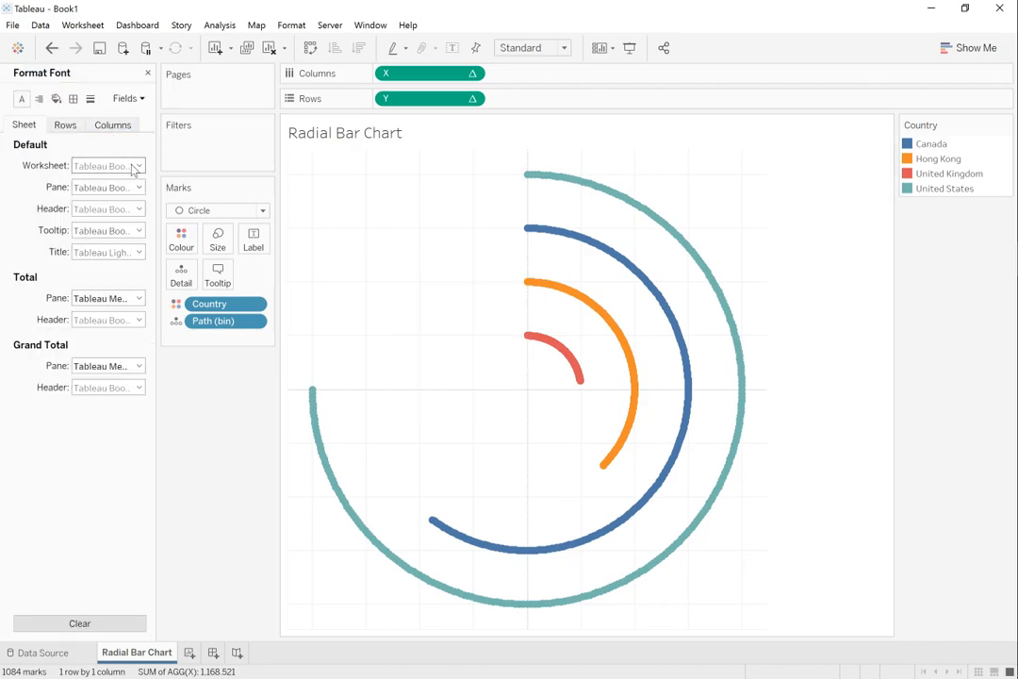
{"action": "left_click", "coordinate": [92, 100]}
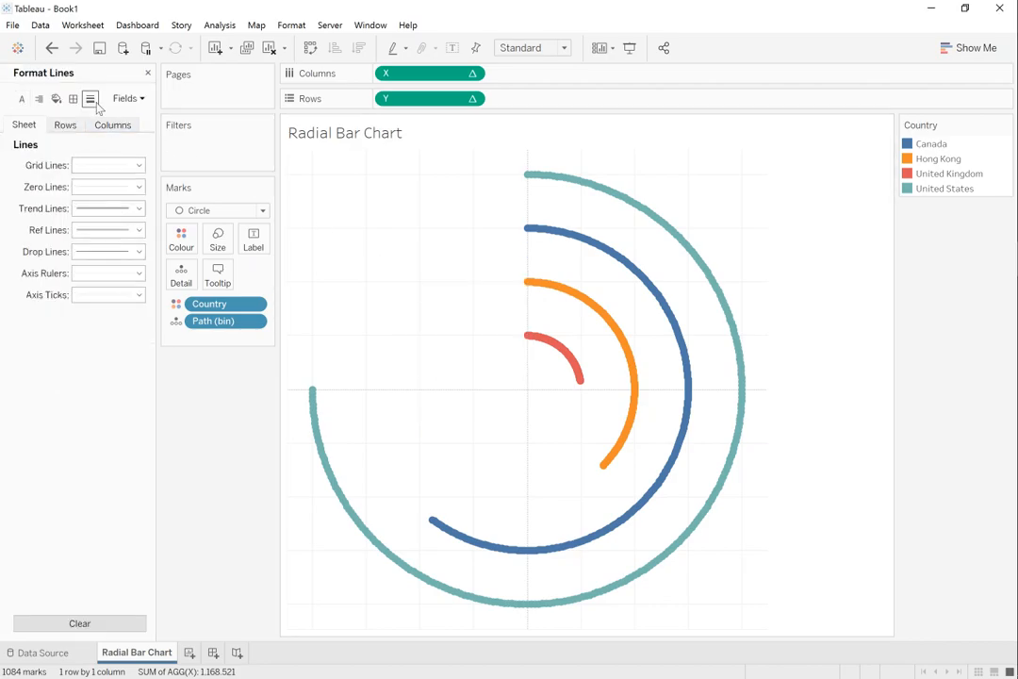
{"action": "left_click", "coordinate": [83, 166]}
{"action": "left_click", "coordinate": [49, 193]}
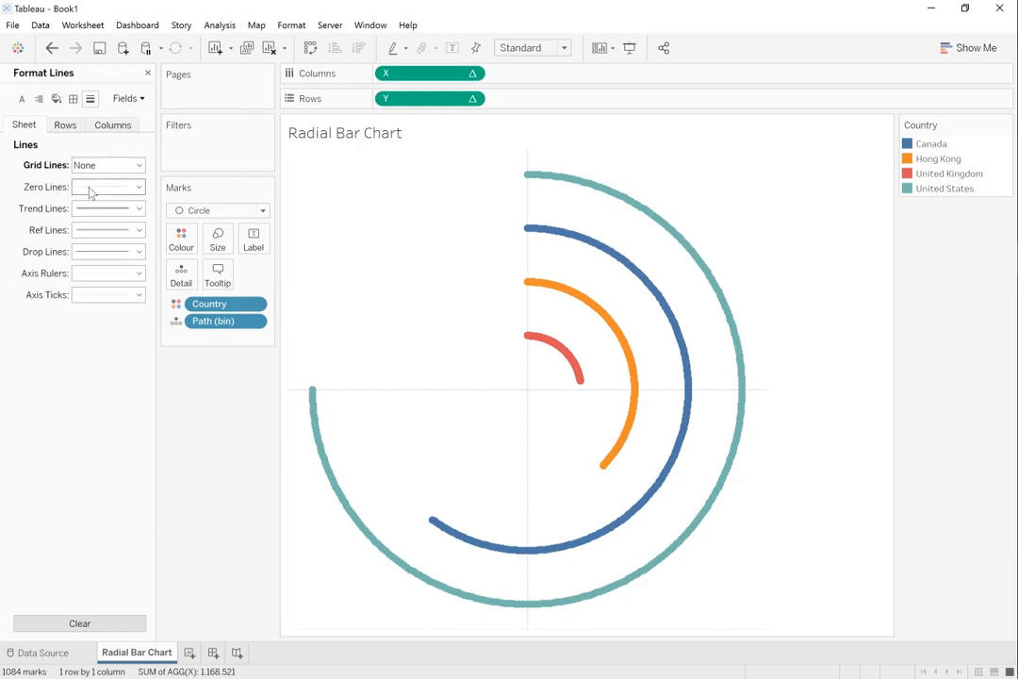
{"action": "left_click", "coordinate": [91, 193]}
{"action": "left_click", "coordinate": [94, 209]}
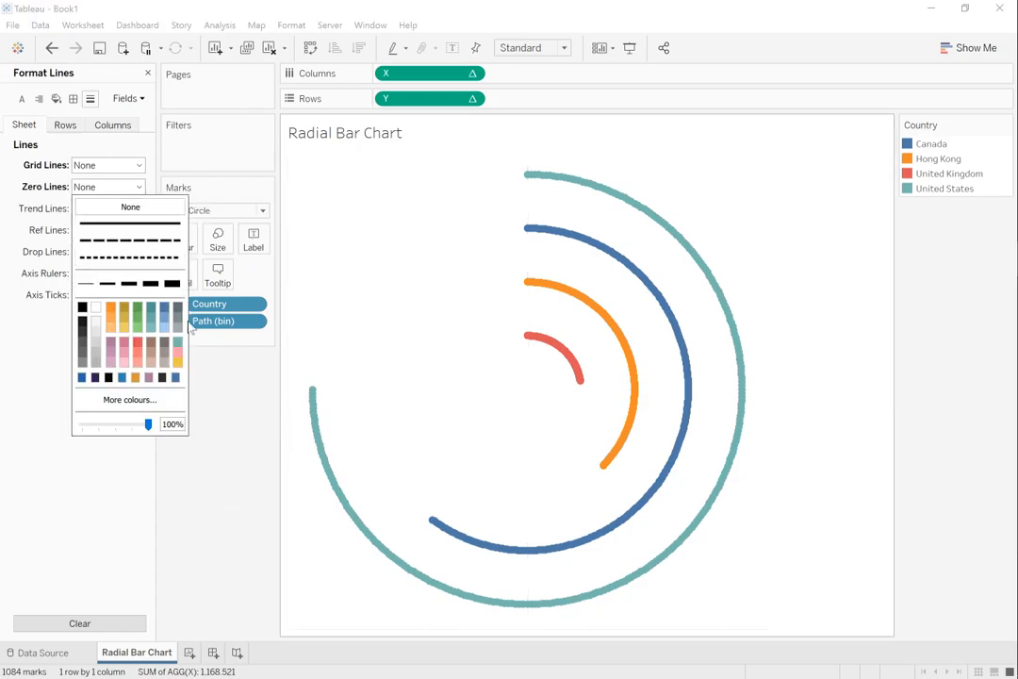
{"action": "left_click", "coordinate": [29, 221]}
Examine the line and border formatting of the rows and columns for any remaining visible lines.
{"action": "left_click", "coordinate": [109, 126]}
{"action": "left_click", "coordinate": [71, 127]}
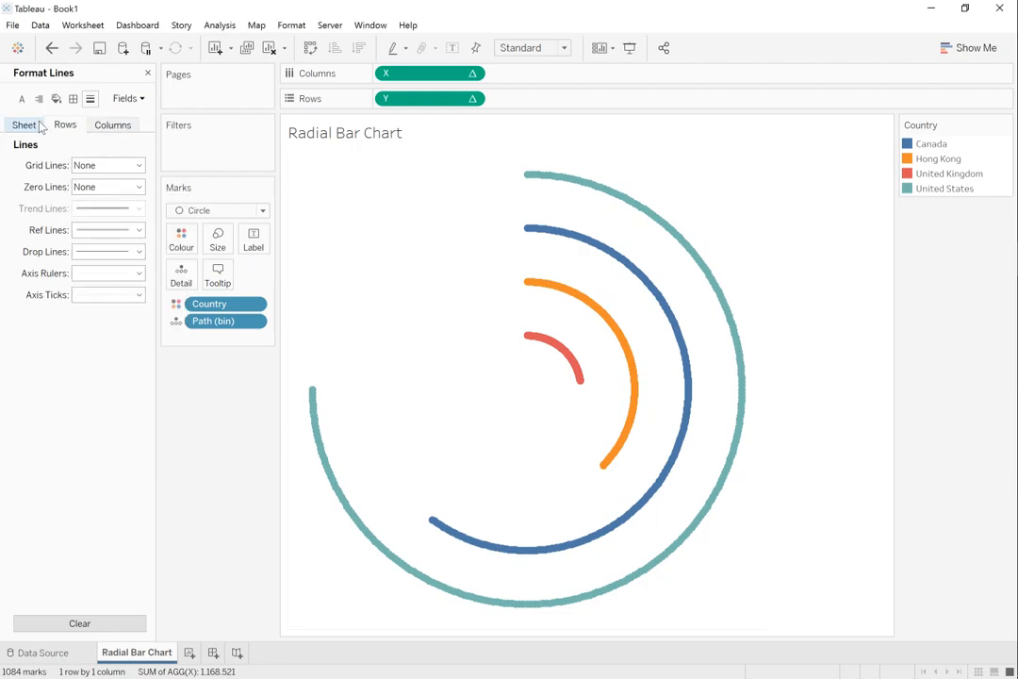
{"action": "left_click", "coordinate": [73, 99]}
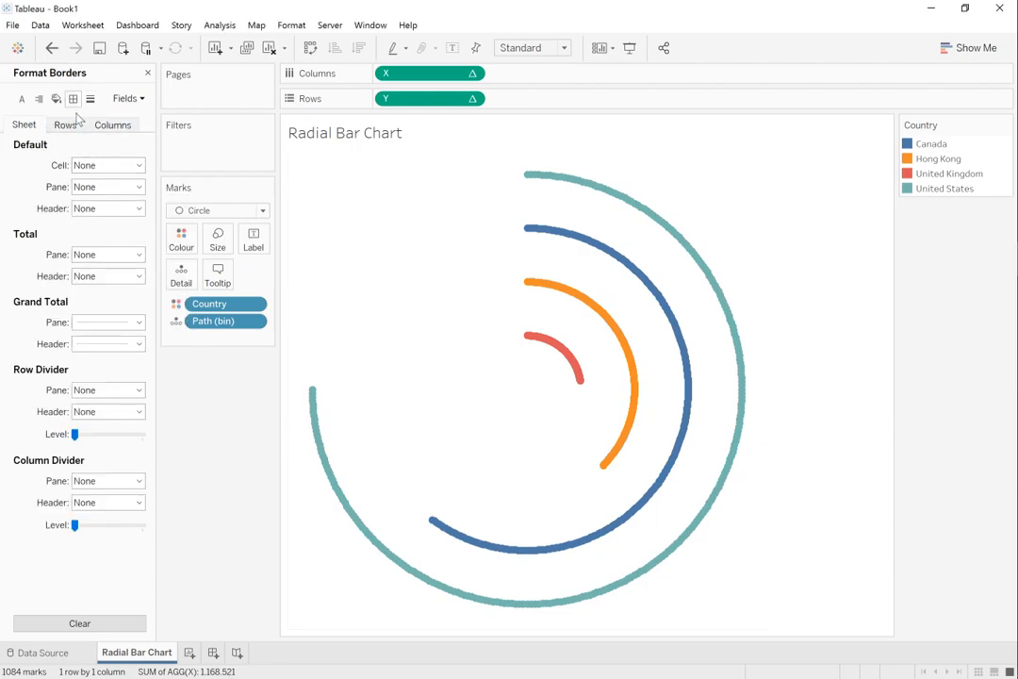
{"action": "left_click", "coordinate": [65, 124]}
{"action": "left_click", "coordinate": [109, 125]}
{"action": "left_click", "coordinate": [64, 125]}
{"action": "left_click", "coordinate": [29, 125]}
Change the mark type from circles to Line and use Path (bin) as the line's path.
{"action": "left_click", "coordinate": [201, 210]}
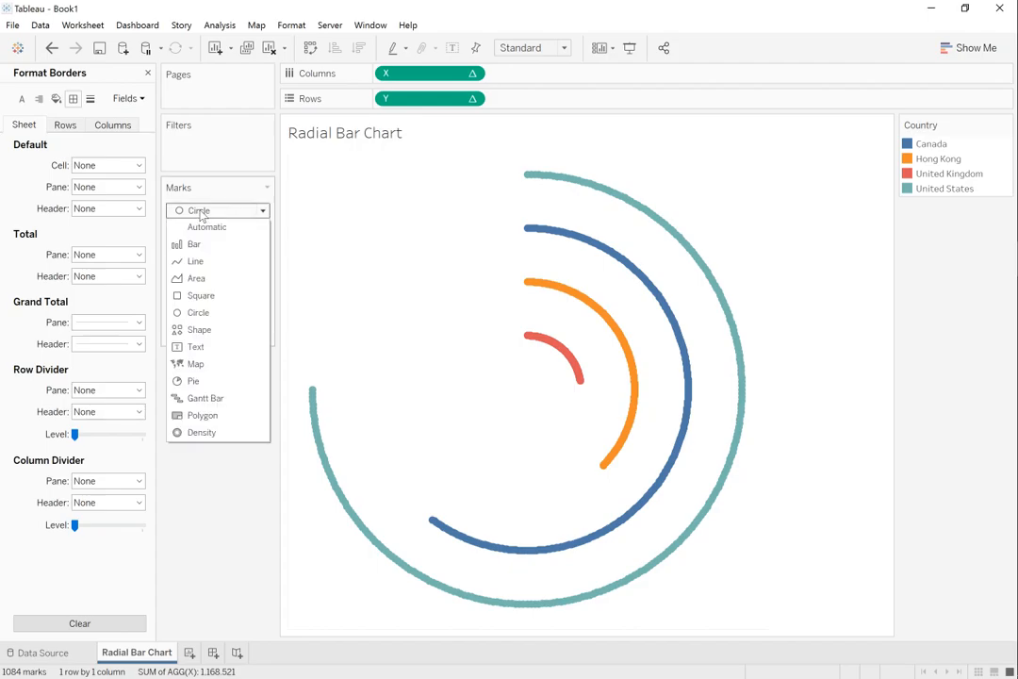
{"action": "left_click", "coordinate": [200, 259]}
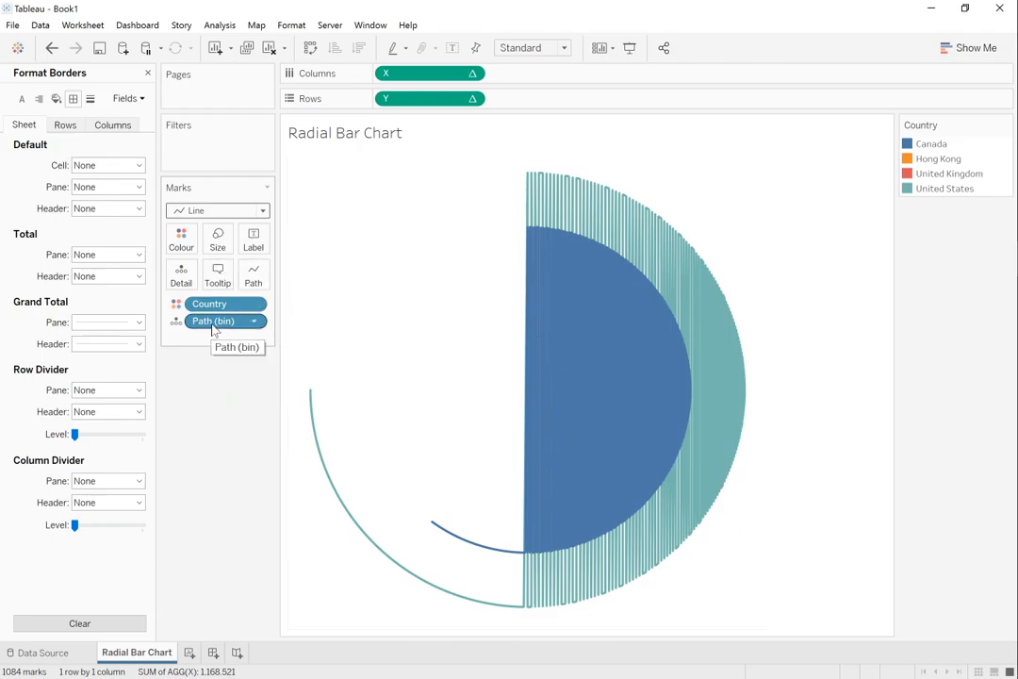
{"action": "left_click_drag", "start_coordinate": [213, 321], "coordinate": [254, 283]}
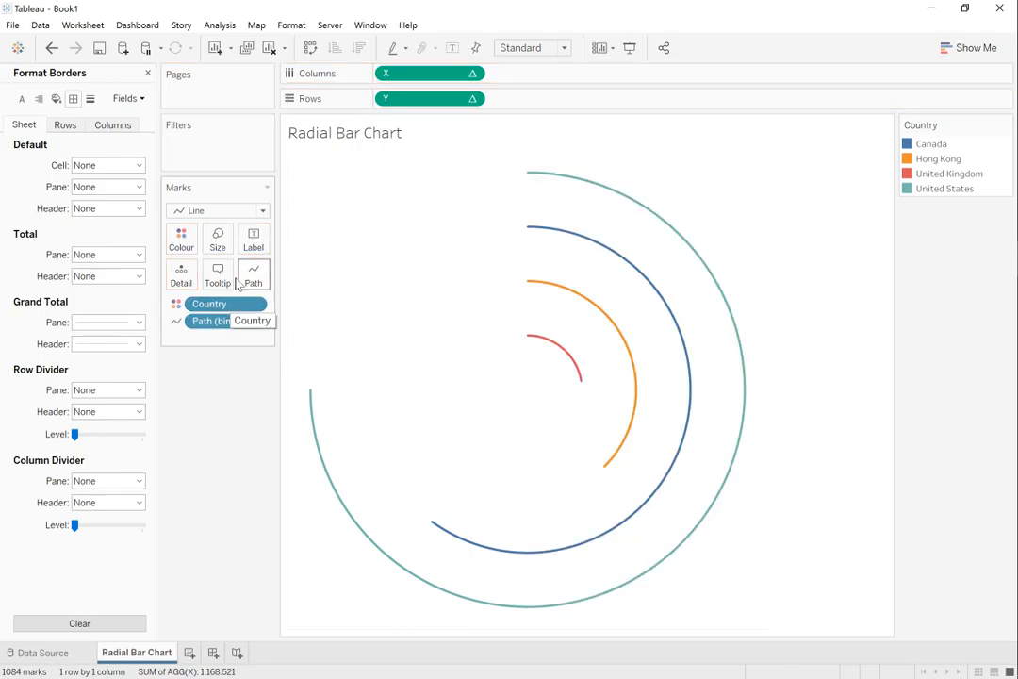
Increase the size of the line marks to nearly the maximum and close the formatting pane.
{"action": "left_click", "coordinate": [220, 242]}
{"action": "left_click_drag", "start_coordinate": [244, 274], "coordinate": [332, 277]}
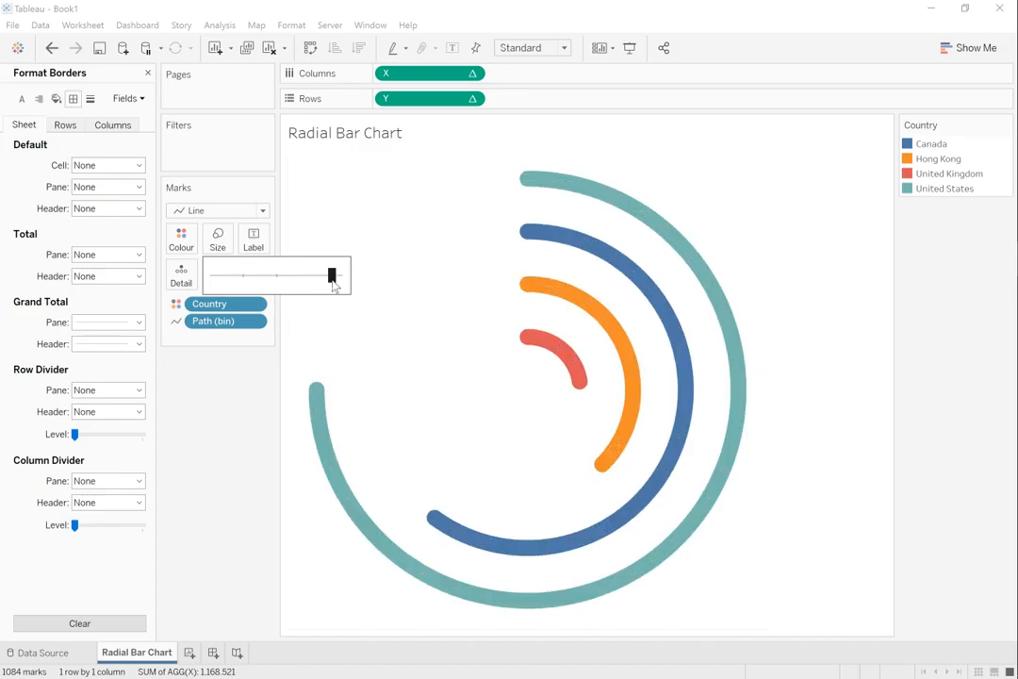
{"action": "left_click", "coordinate": [239, 456]}
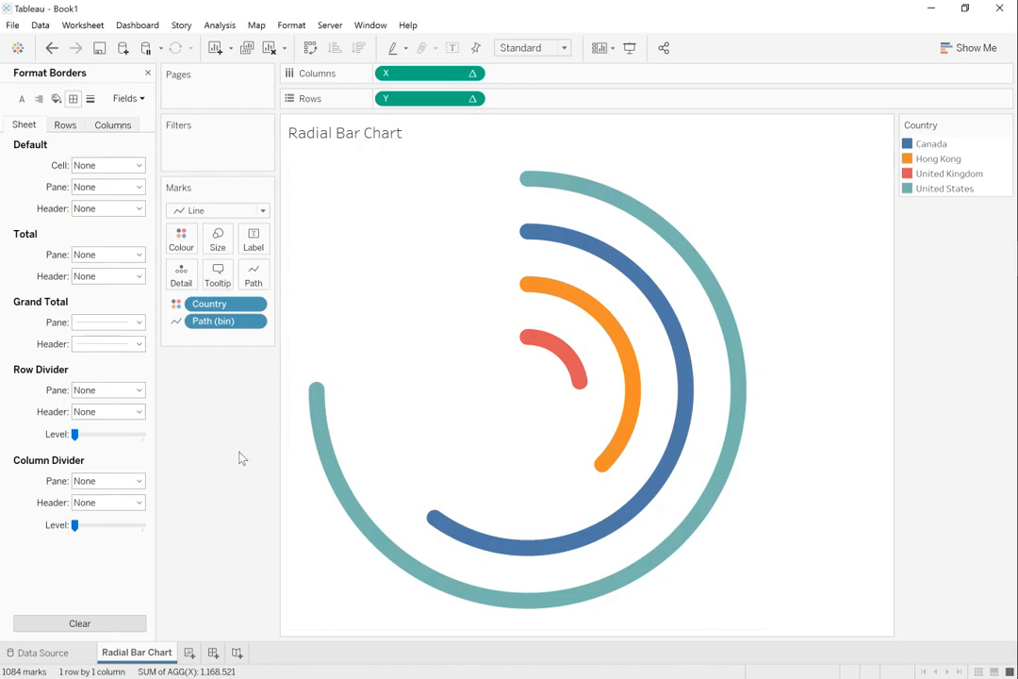
{"action": "left_click", "coordinate": [147, 72]}
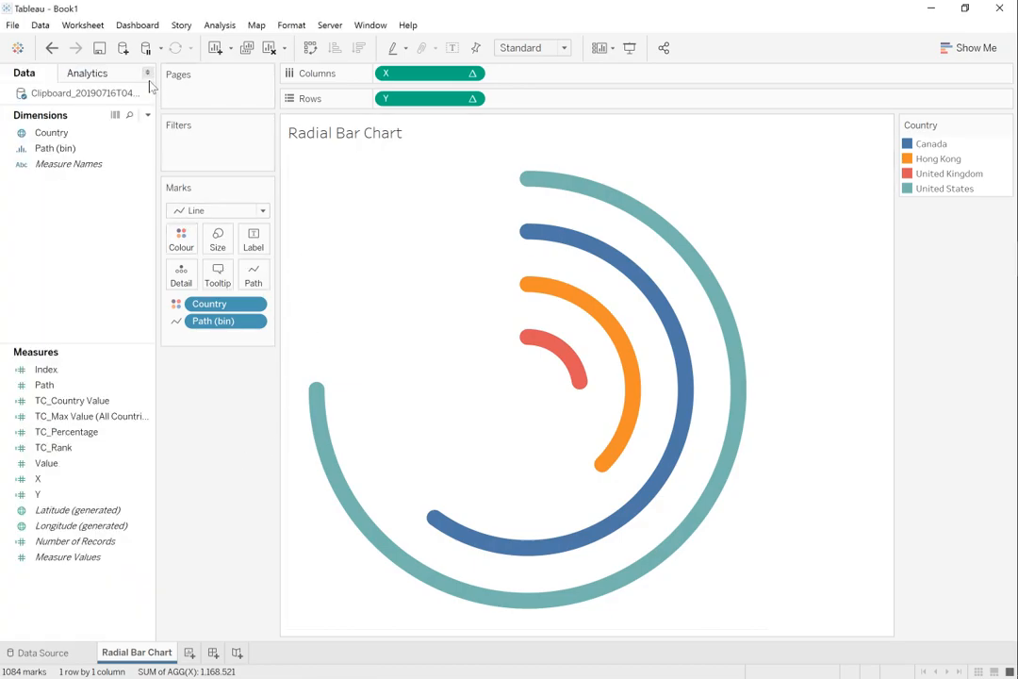
Label the arcs with Country, showing labels for line ends at the start of each line only.
{"action": "left_click", "coordinate": [52, 134]}
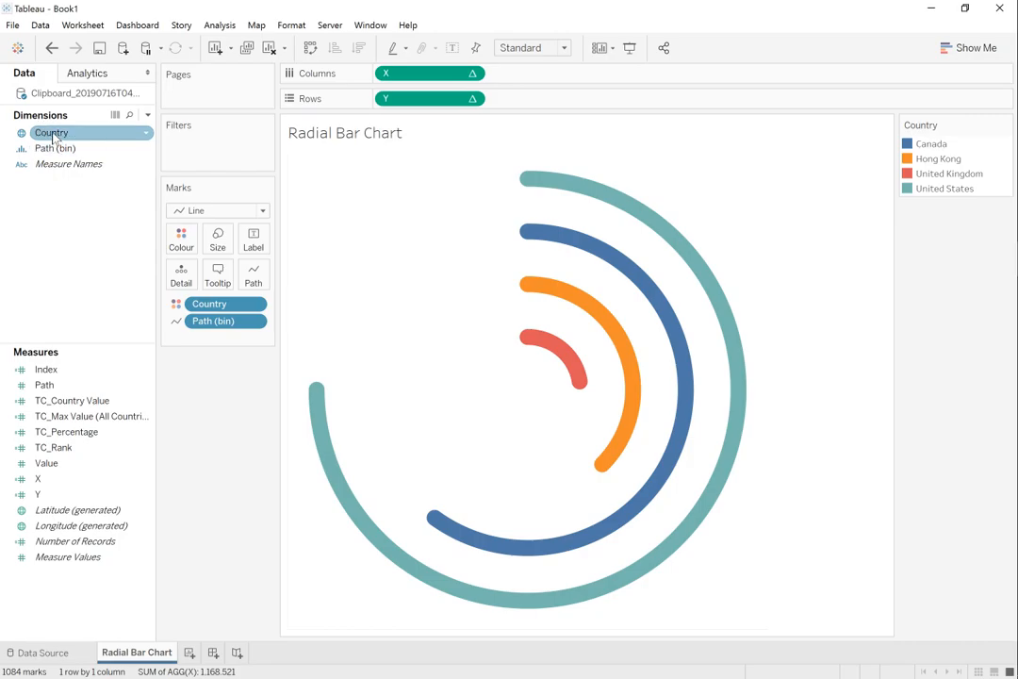
{"action": "left_click_drag", "start_coordinate": [52, 137], "coordinate": [252, 243]}
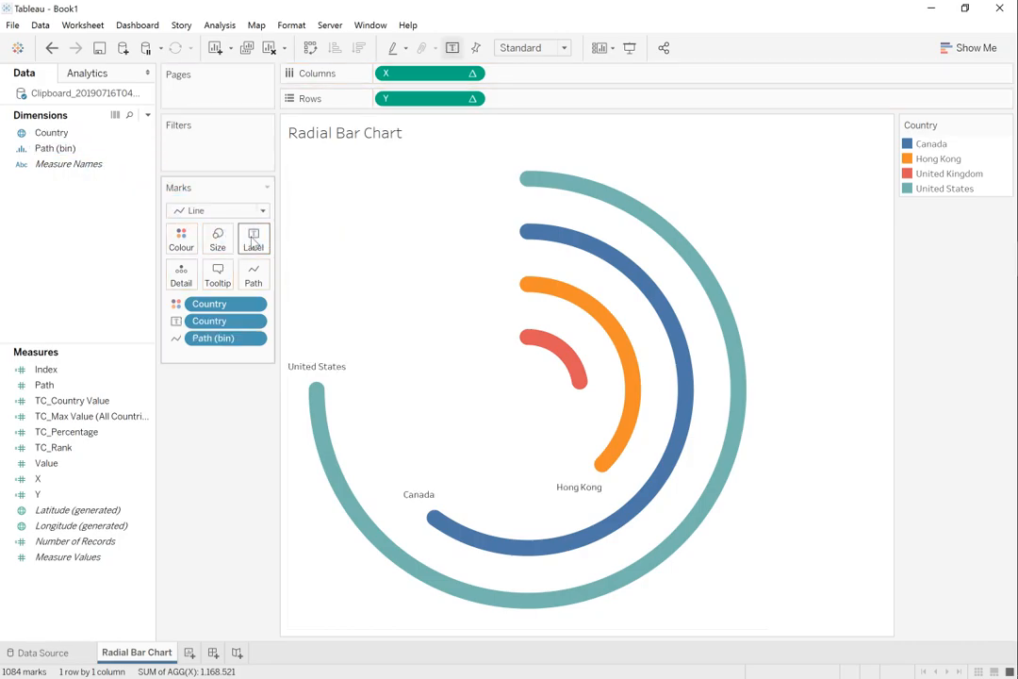
{"action": "left_click", "coordinate": [253, 241]}
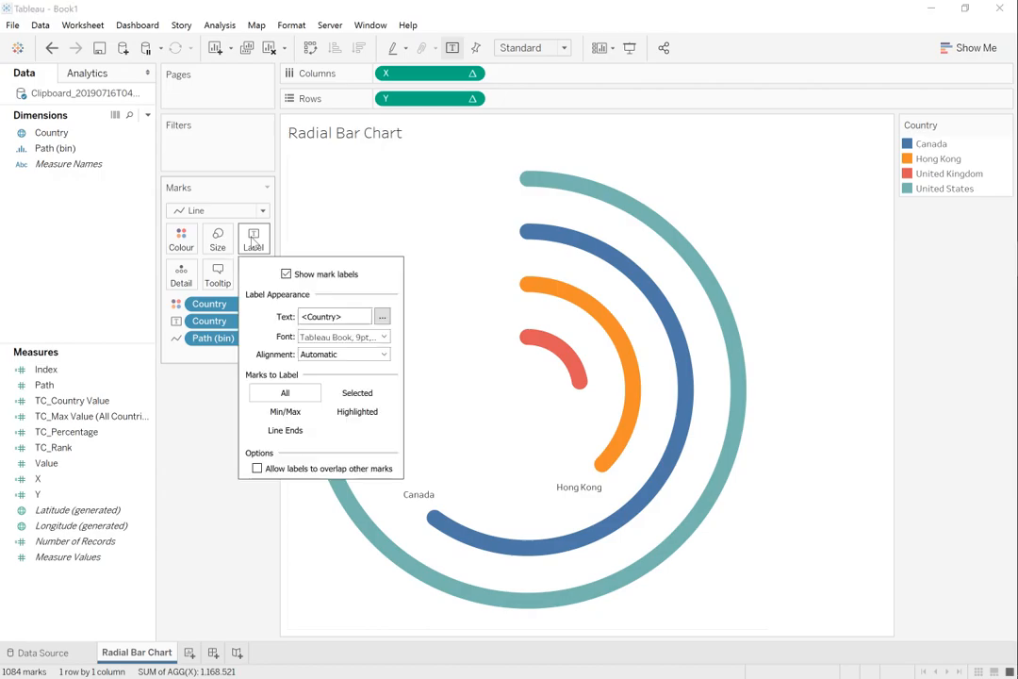
{"action": "left_click", "coordinate": [285, 430]}
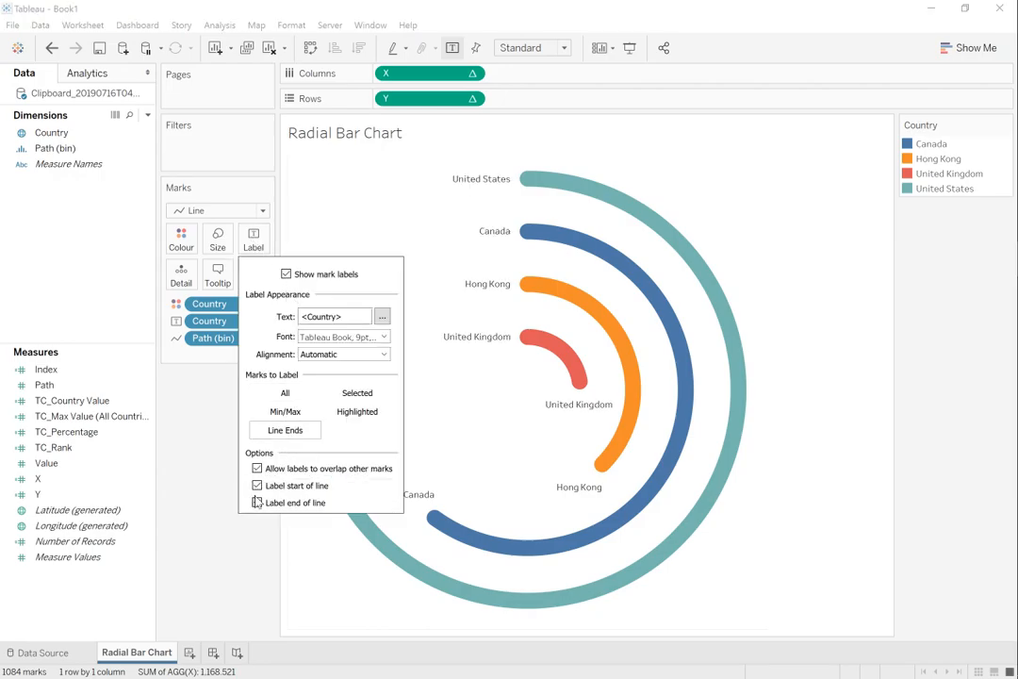
{"action": "left_click", "coordinate": [257, 502]}
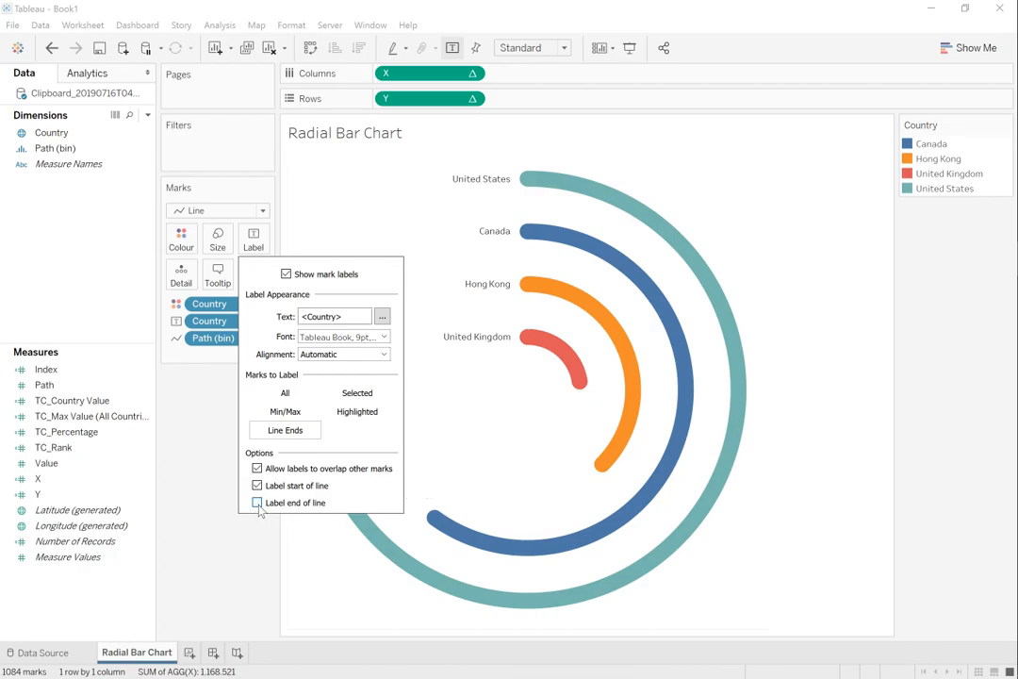
{"action": "left_click", "coordinate": [209, 386]}
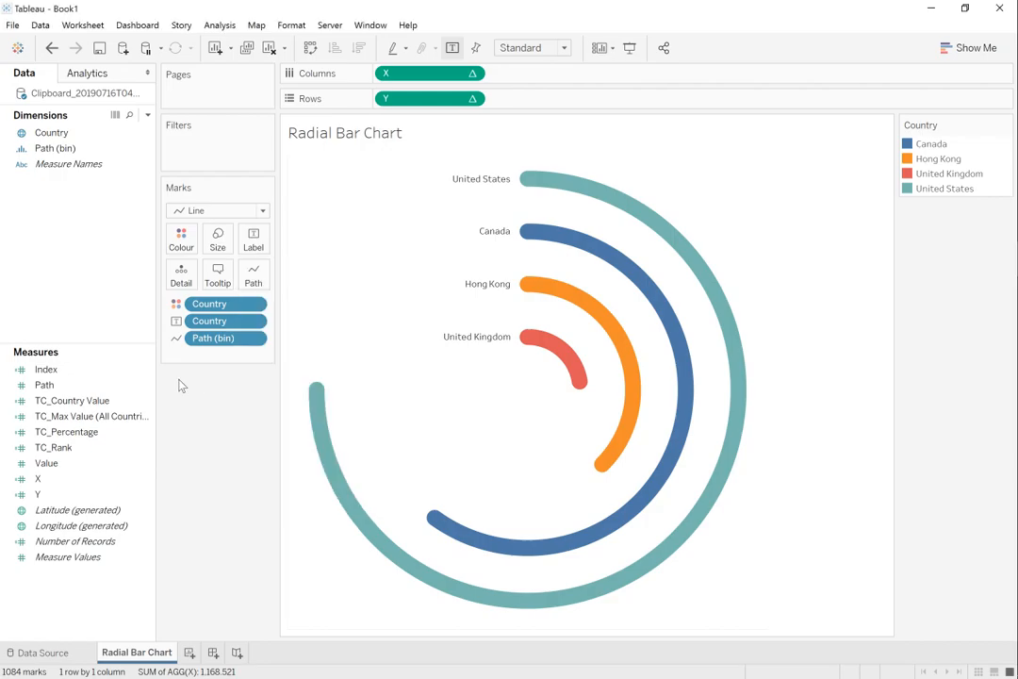
Add Value to the arc labels and edit the label text to the single line "<Country>: <SUM(Value)>".
{"action": "left_click_drag", "start_coordinate": [43, 463], "coordinate": [251, 242]}
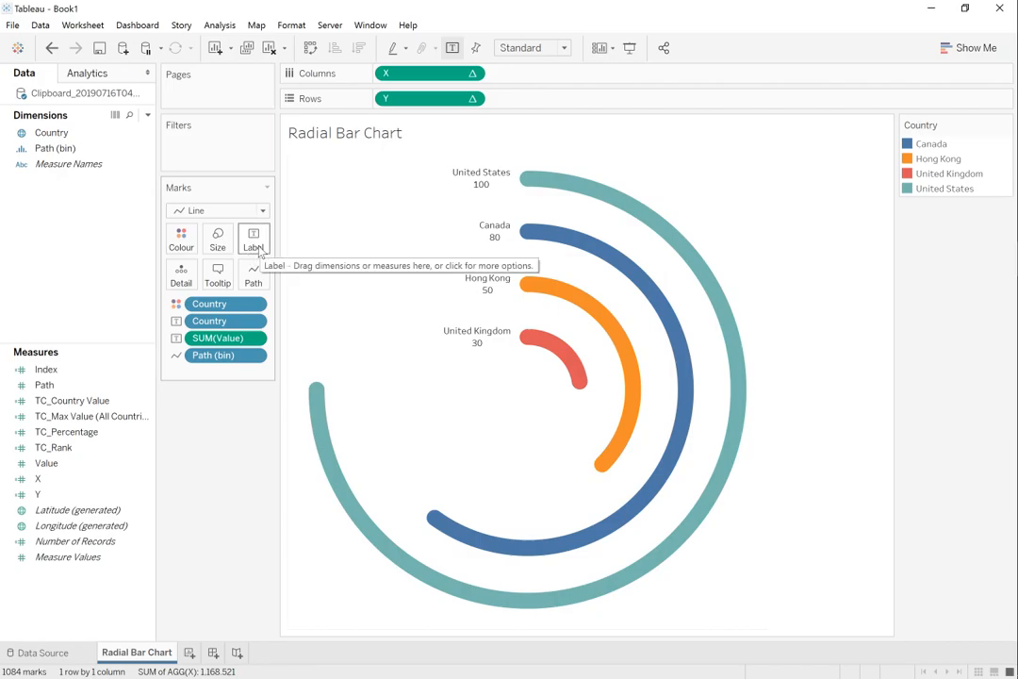
{"action": "left_click", "coordinate": [256, 242]}
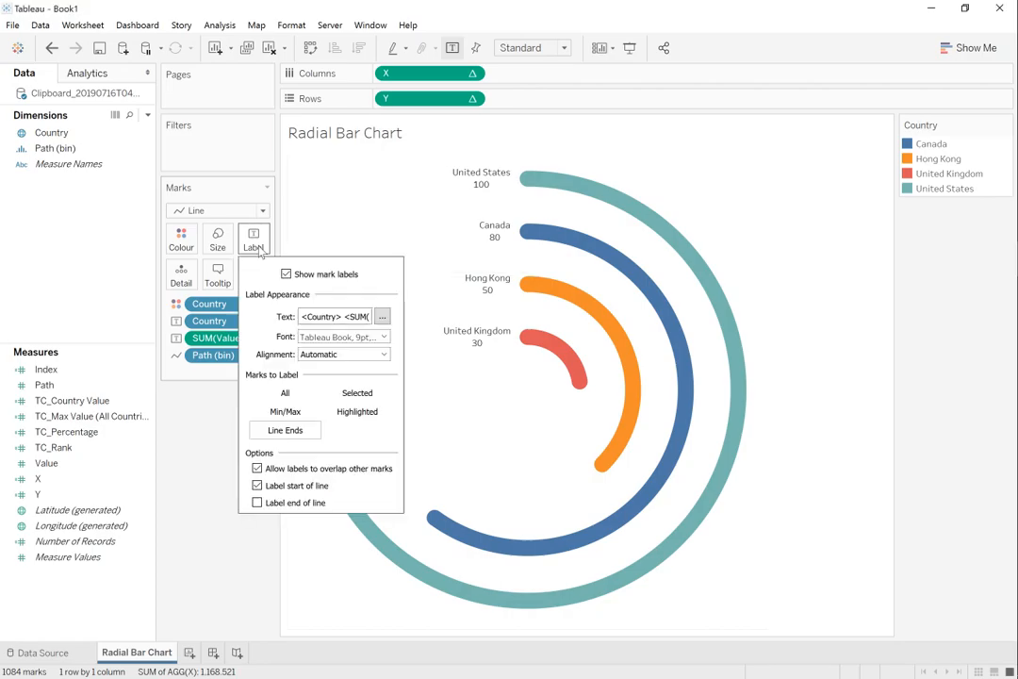
{"action": "left_click", "coordinate": [382, 316]}
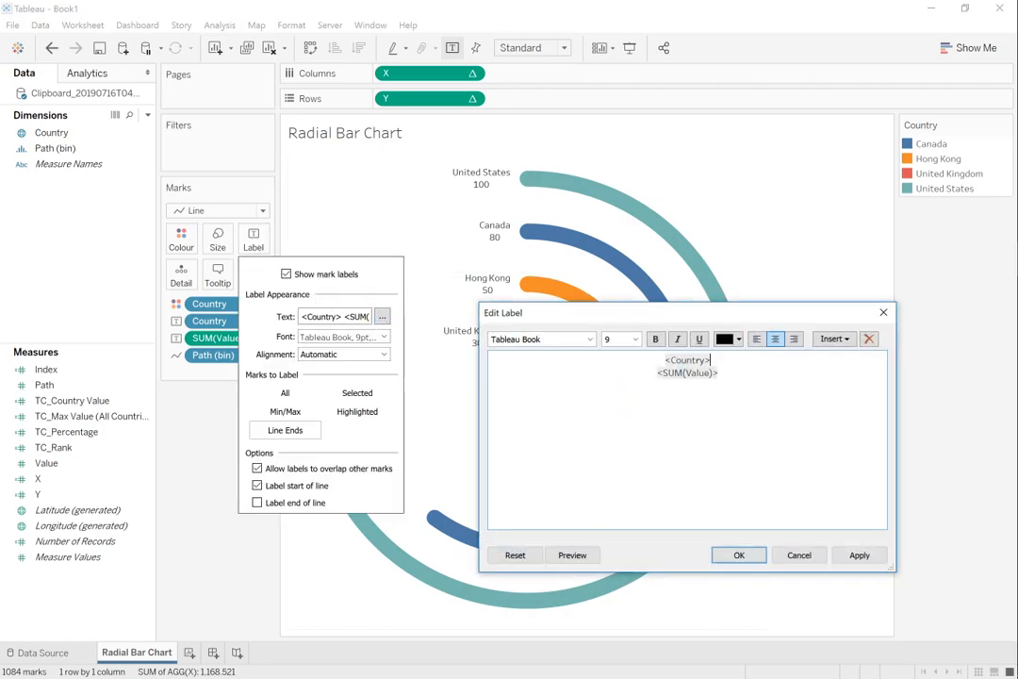
{"action": "key", "text": "Delete"}
{"action": "type", "text": ":"}
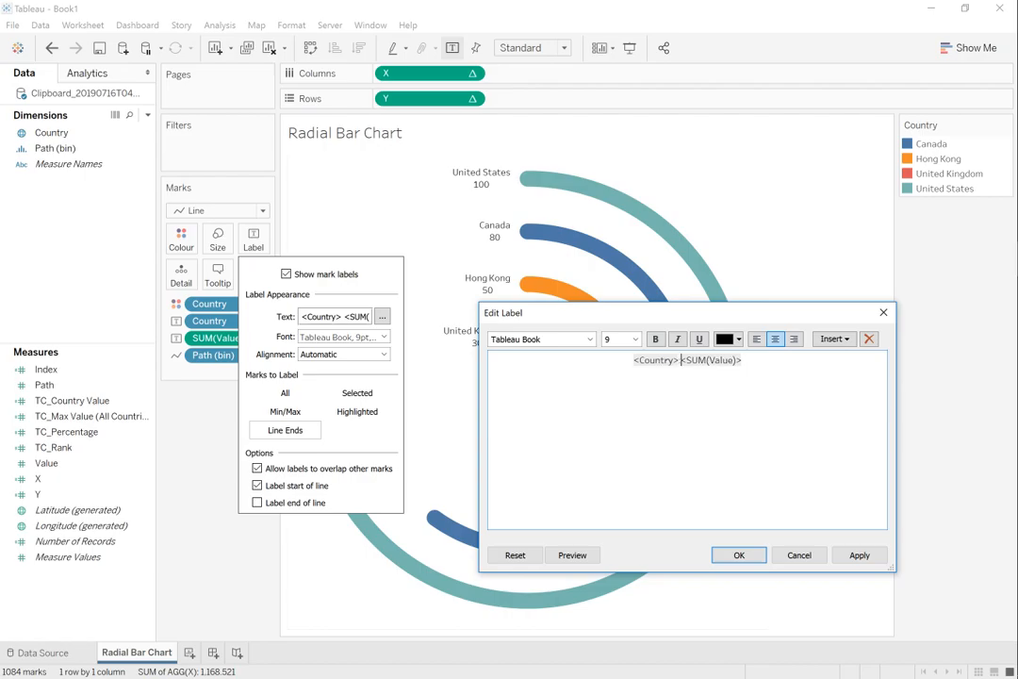
Set the whole label text to size 12, make the SUM(Value) part Tableau Bold, and apply the label changes.
{"action": "key", "text": "ctrl+a"}
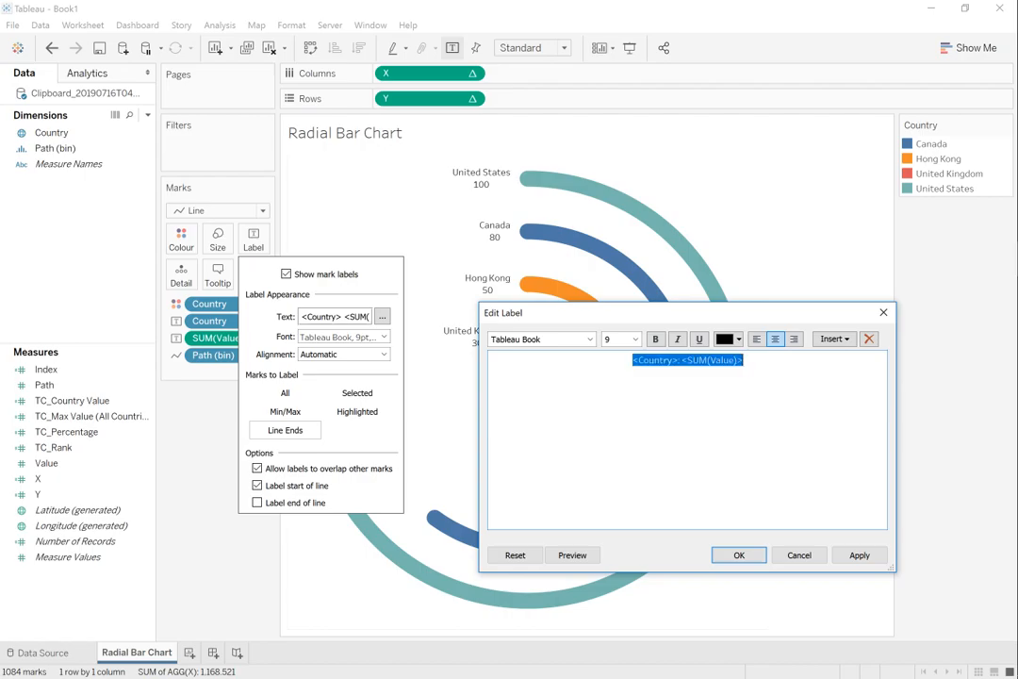
{"action": "left_click", "coordinate": [635, 340]}
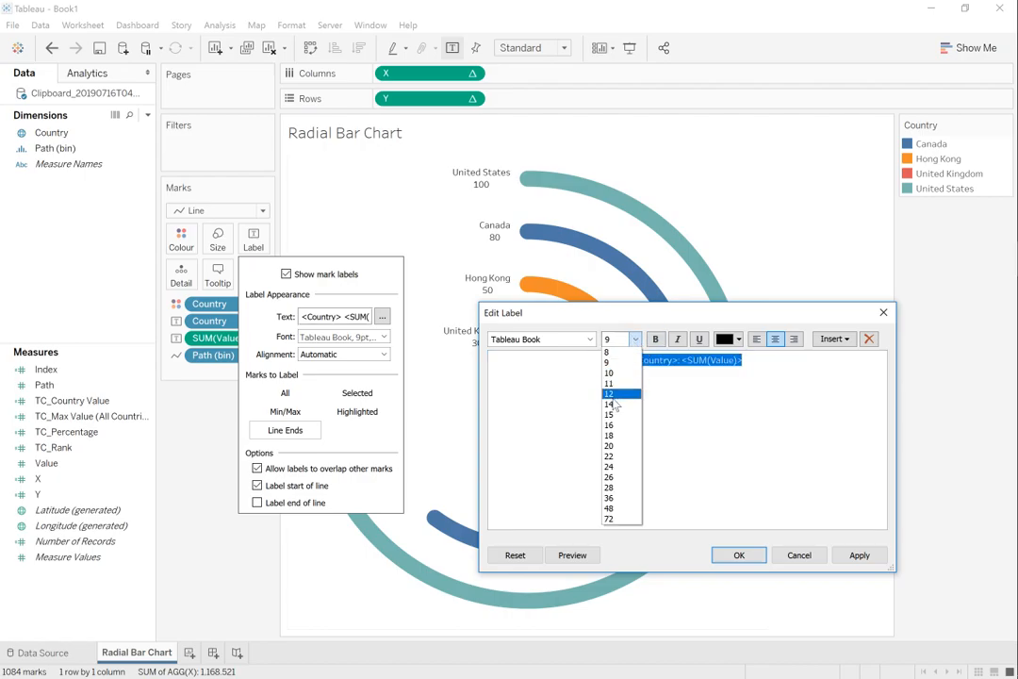
{"action": "left_click", "coordinate": [617, 397]}
{"action": "left_click", "coordinate": [762, 364]}
{"action": "left_click", "coordinate": [680, 363]}
{"action": "left_click_drag", "start_coordinate": [680, 363], "coordinate": [762, 363]}
{"action": "left_click", "coordinate": [554, 339]}
{"action": "left_click", "coordinate": [556, 353]}
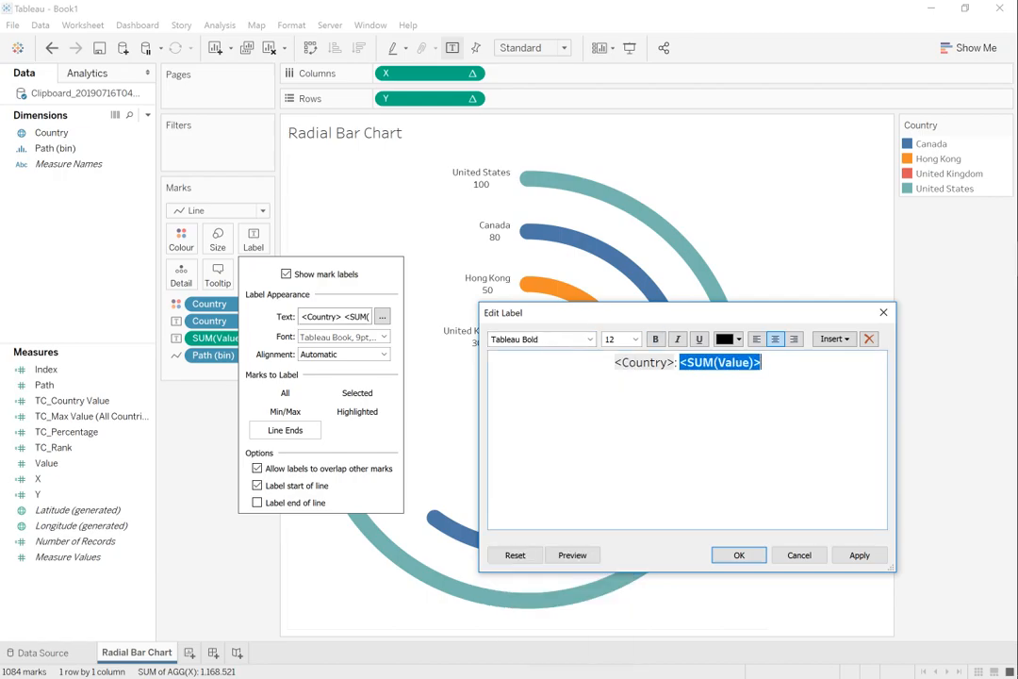
{"action": "left_click", "coordinate": [858, 555]}
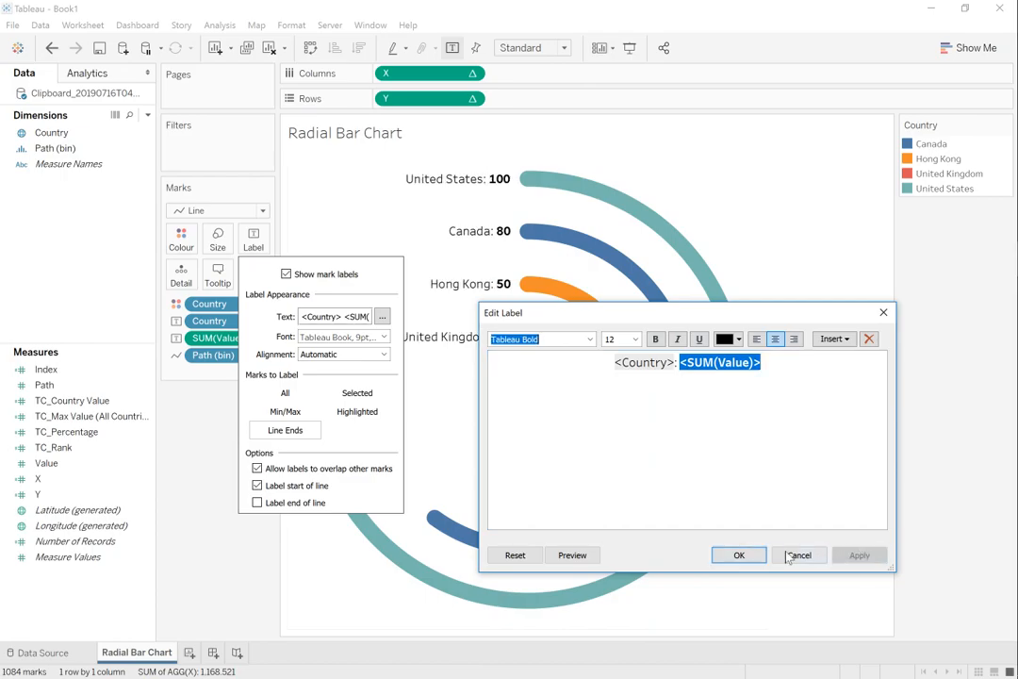
{"action": "left_click", "coordinate": [754, 558]}
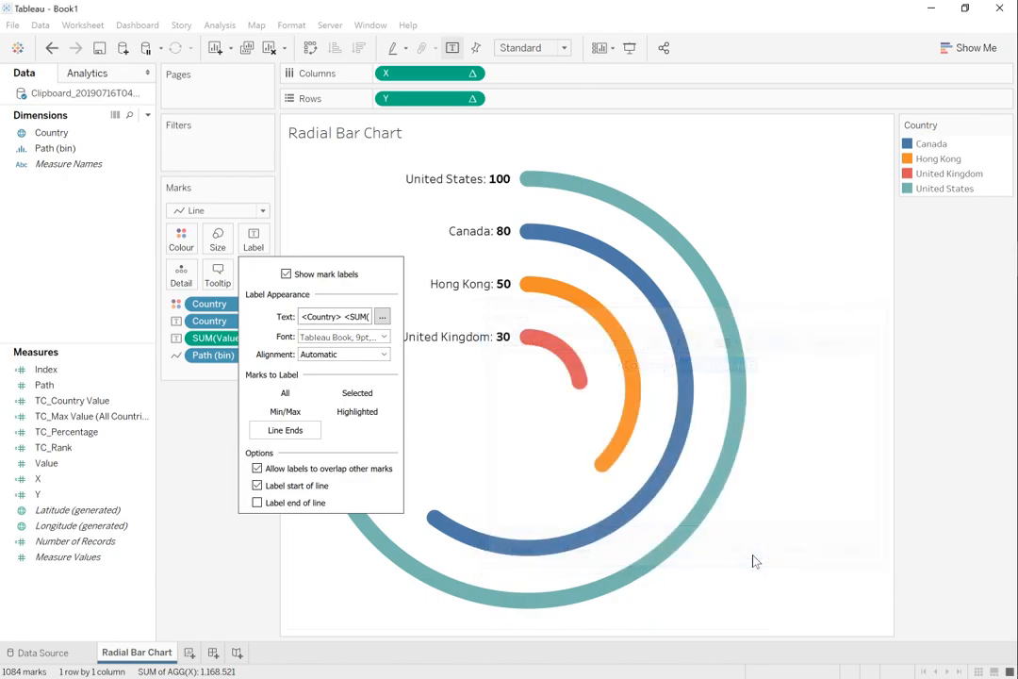
{"action": "left_click", "coordinate": [211, 410]}
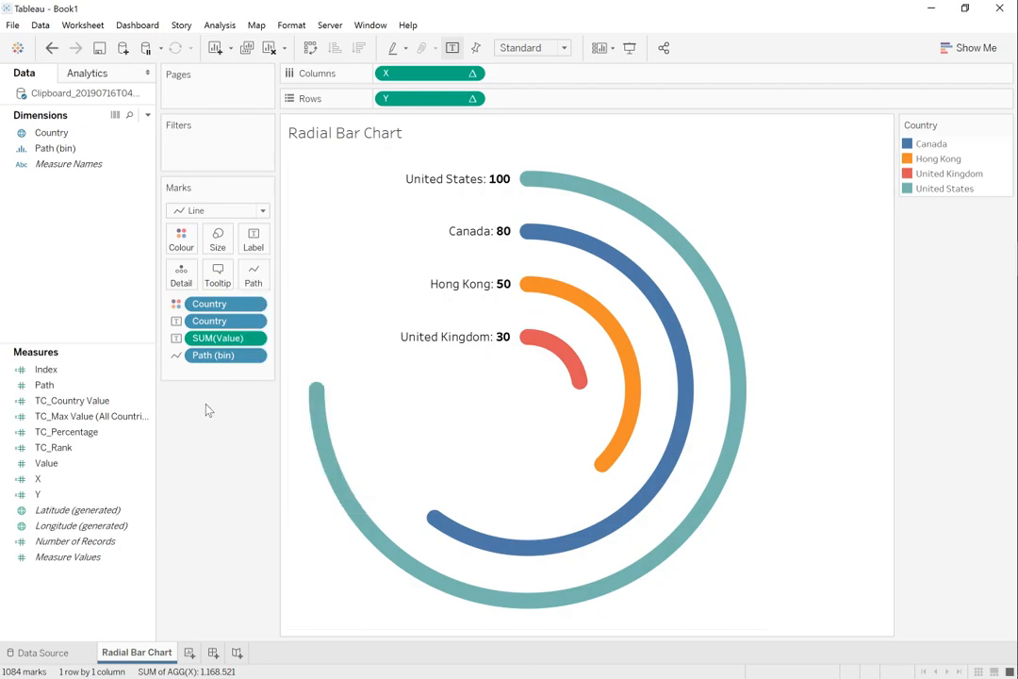
Increase the size of the line marks to the maximum to thicken the arcs.
{"action": "left_click", "coordinate": [217, 241]}
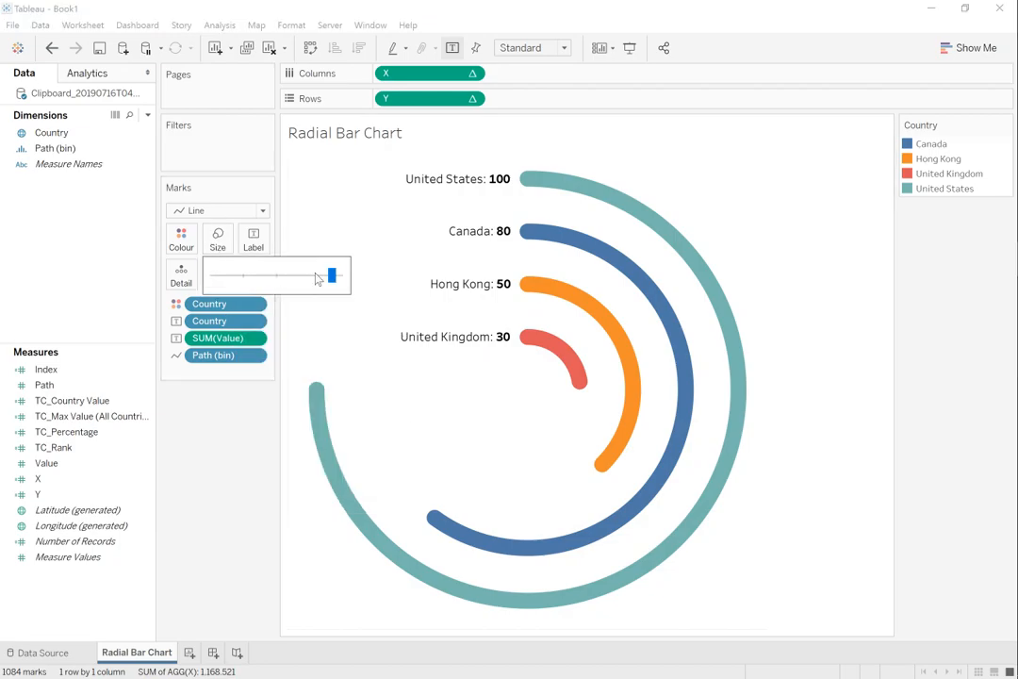
{"action": "left_click_drag", "start_coordinate": [332, 274], "coordinate": [339, 282]}
{"action": "left_click", "coordinate": [222, 464]}
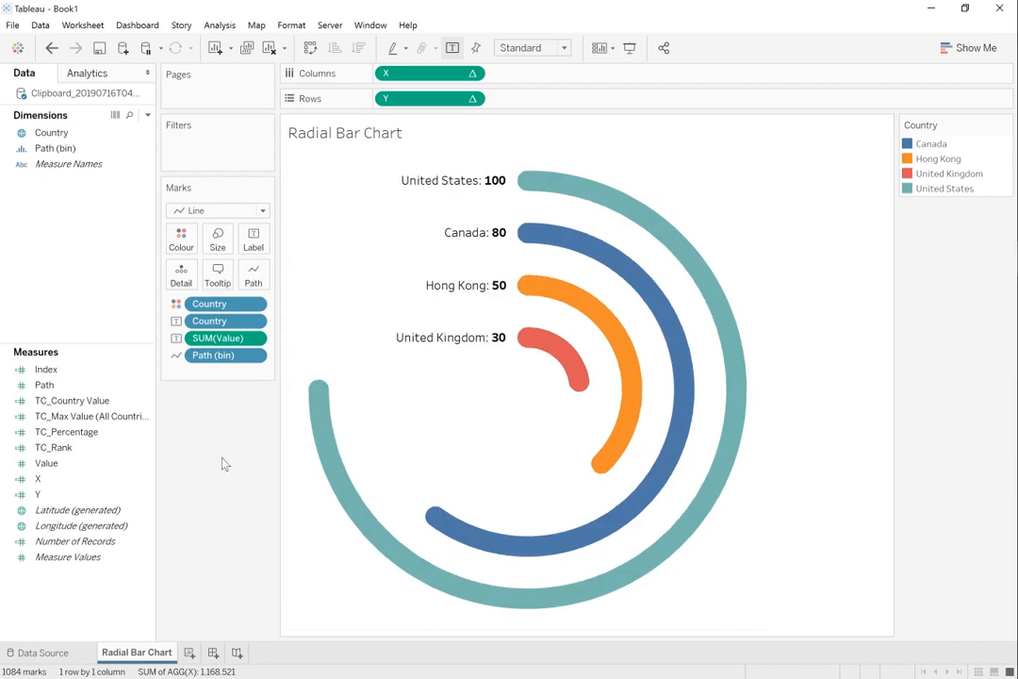
Turn off tooltips for the chart's marks.
{"action": "left_click", "coordinate": [217, 276]}
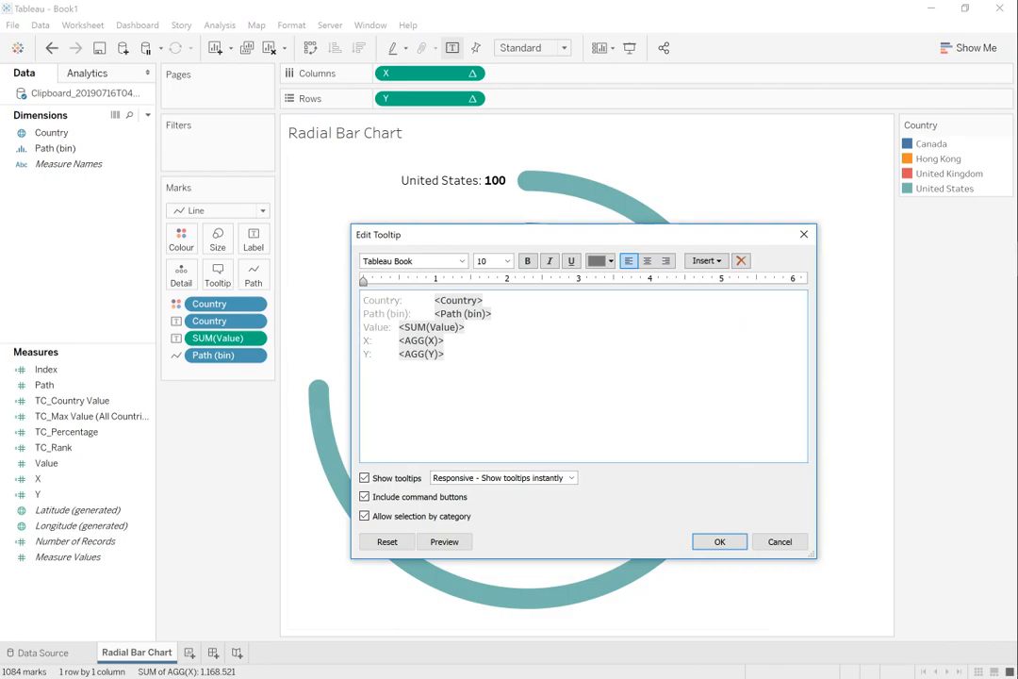
{"action": "mouse_move", "coordinate": [511, 239]}
{"action": "left_mouse_down"}
{"action": "mouse_move", "coordinate": [569, 291]}
{"action": "mouse_move", "coordinate": [754, 348]}
{"action": "mouse_move", "coordinate": [624, 247]}
{"action": "mouse_move", "coordinate": [508, 230]}
{"action": "left_mouse_up"}
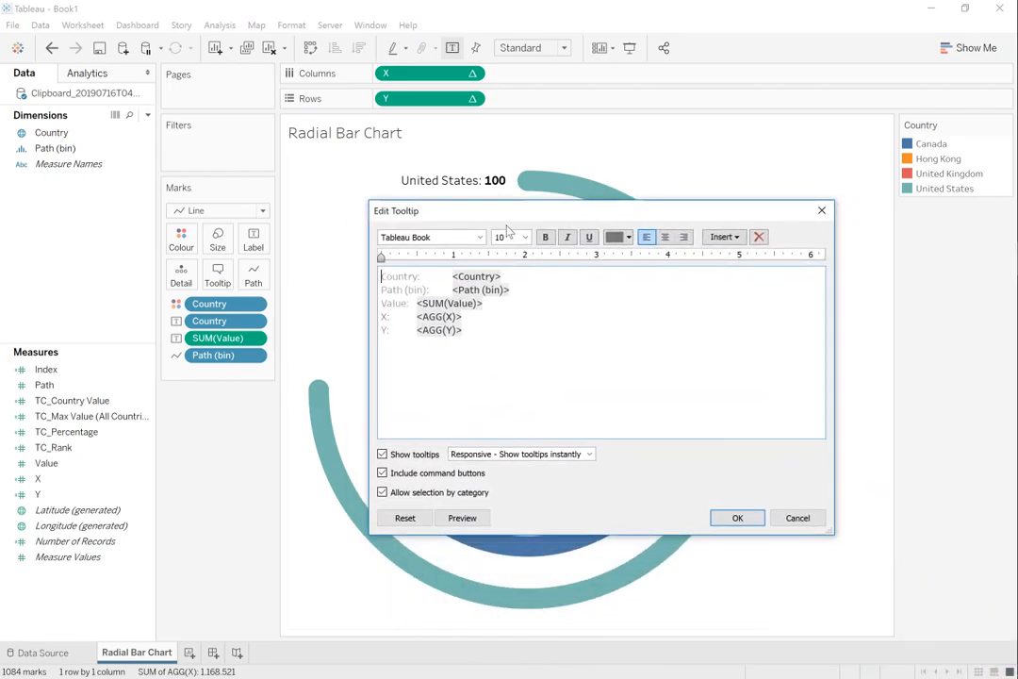
{"action": "left_click", "coordinate": [382, 454]}
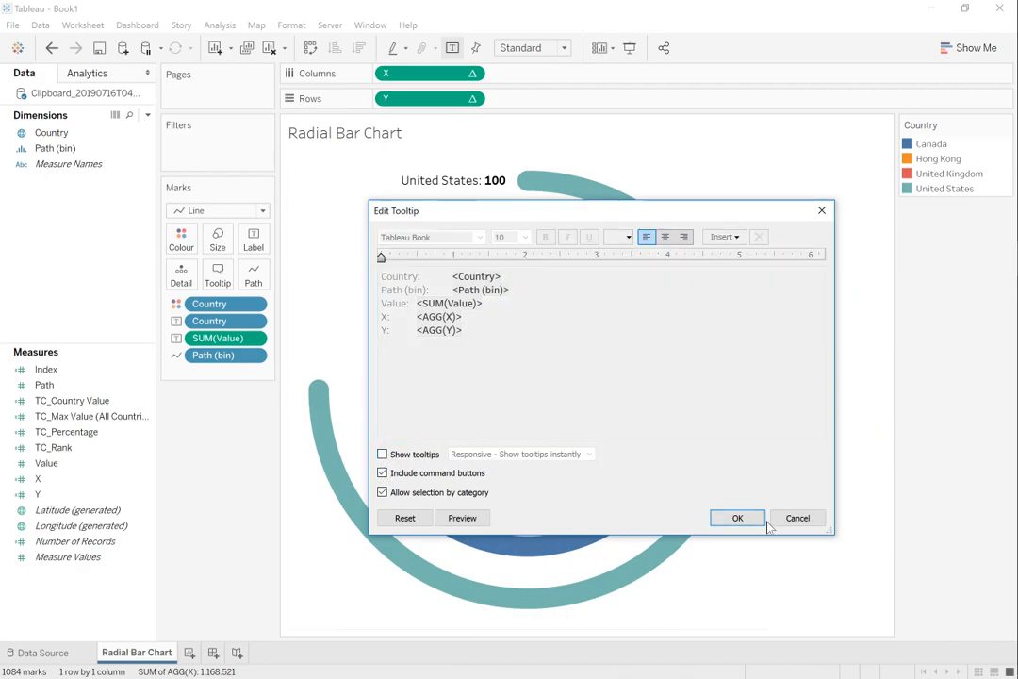
{"action": "left_click", "coordinate": [736, 519]}
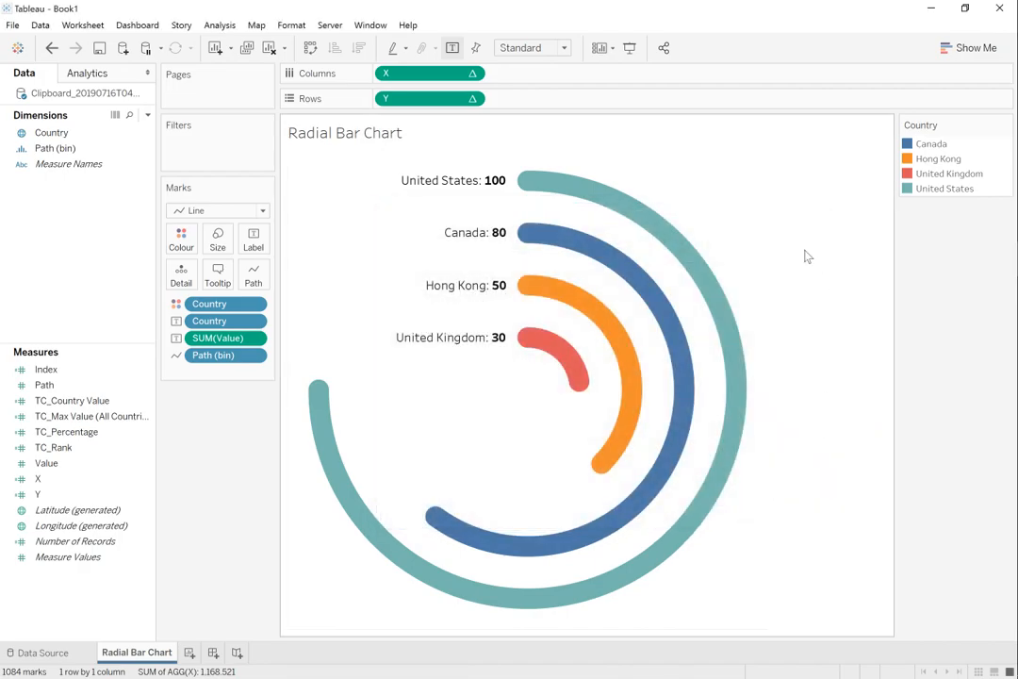